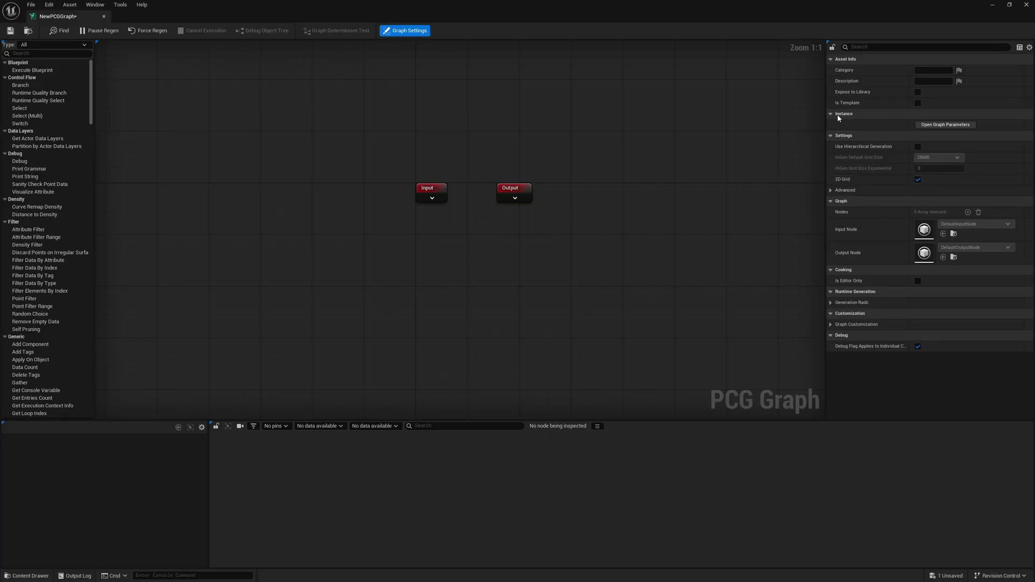
# Open the graph parameters and detach them into a floating window over the graph.
pyautogui.click(934, 125)
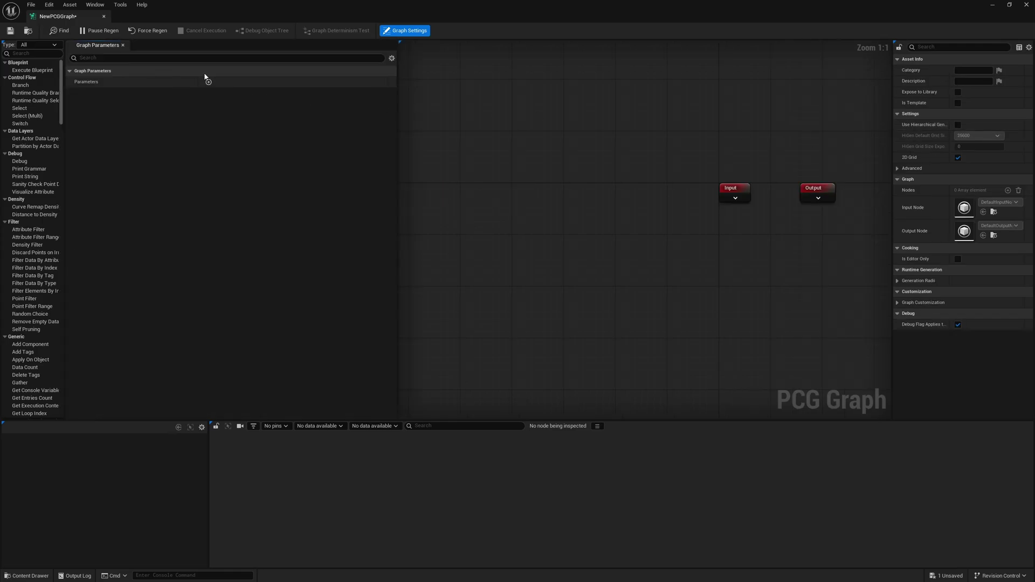
pyautogui.moveTo(110, 46); pyautogui.dragTo(393, 157)
pyautogui.moveTo(502, 156); pyautogui.dragTo(512, 130)
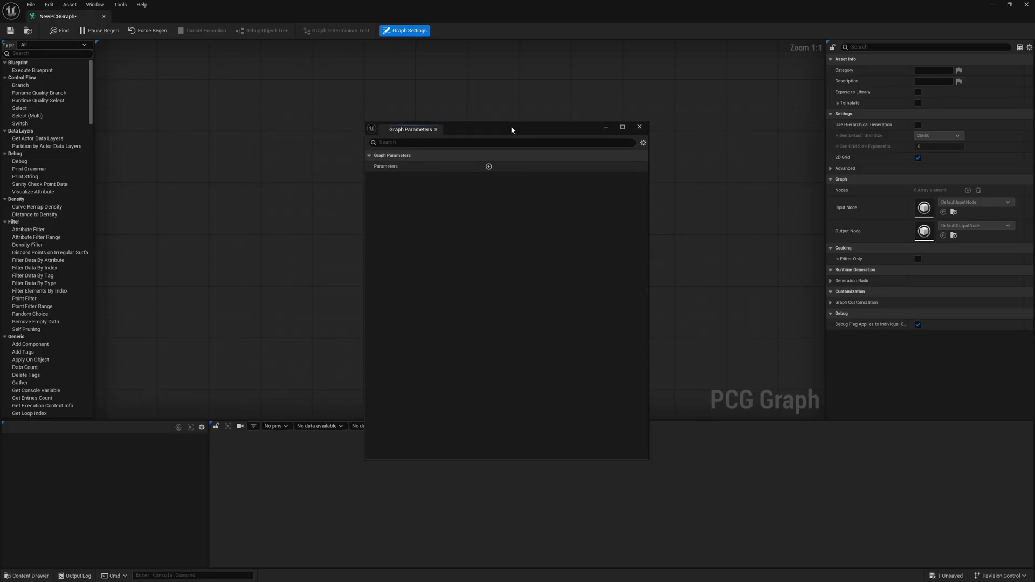
# Add three new parameters to the graph parameters.
pyautogui.click(488, 167)
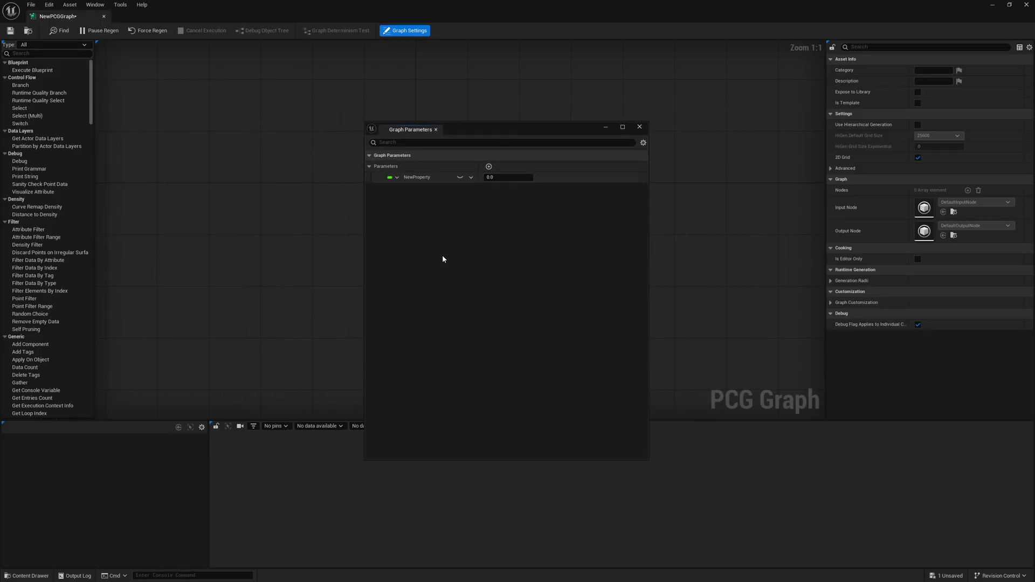
pyautogui.click(490, 167)
pyautogui.click(489, 168)
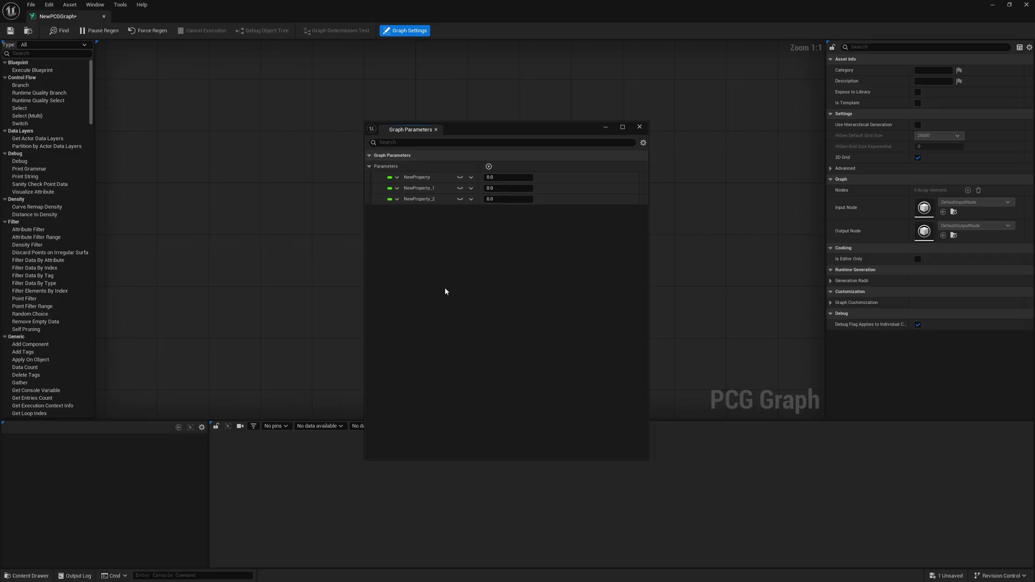
# Change the third parameter's type to Boolean and move it between the other two parameters.
pyautogui.click(390, 201)
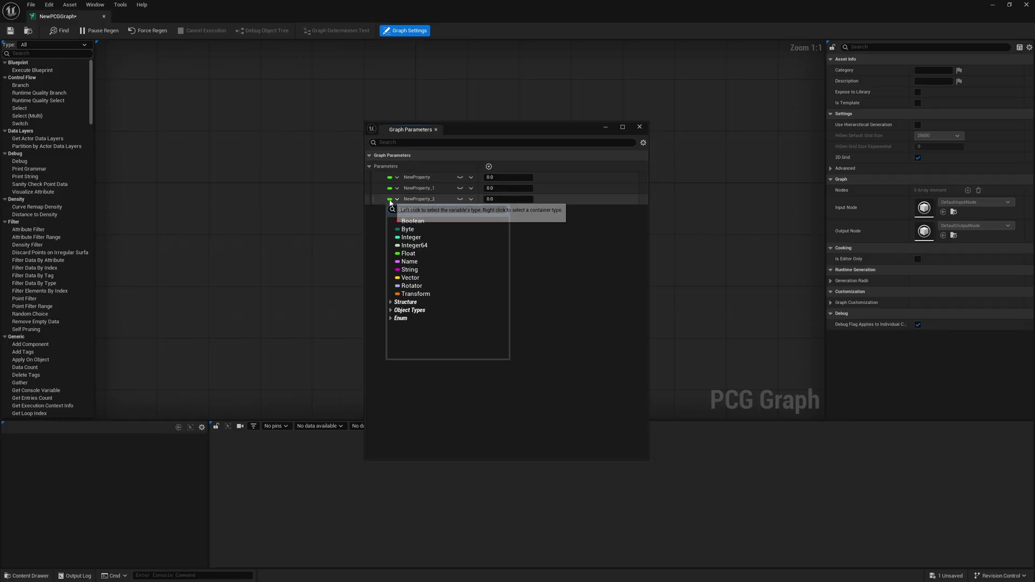
pyautogui.click(416, 230)
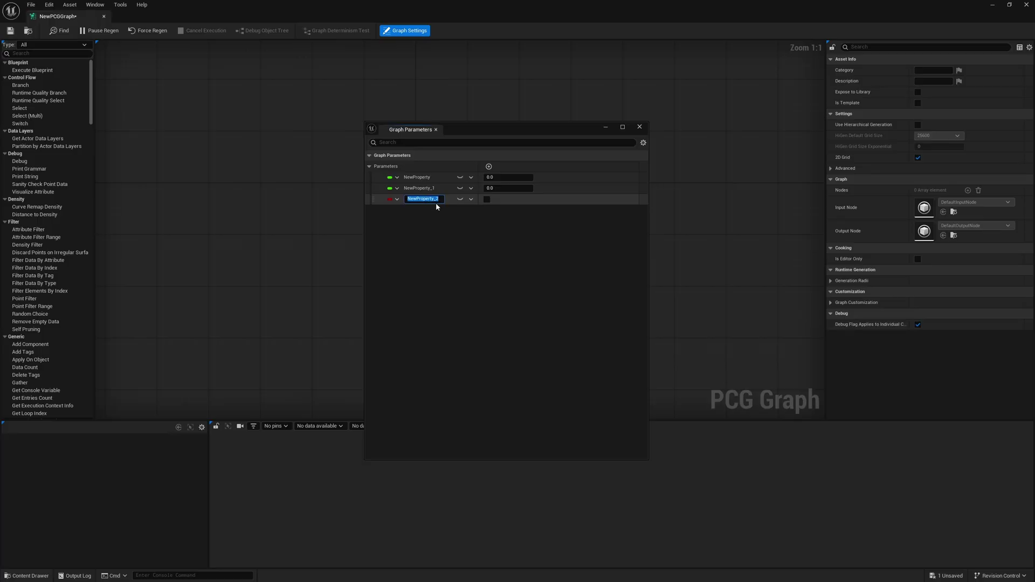
pyautogui.click(435, 221)
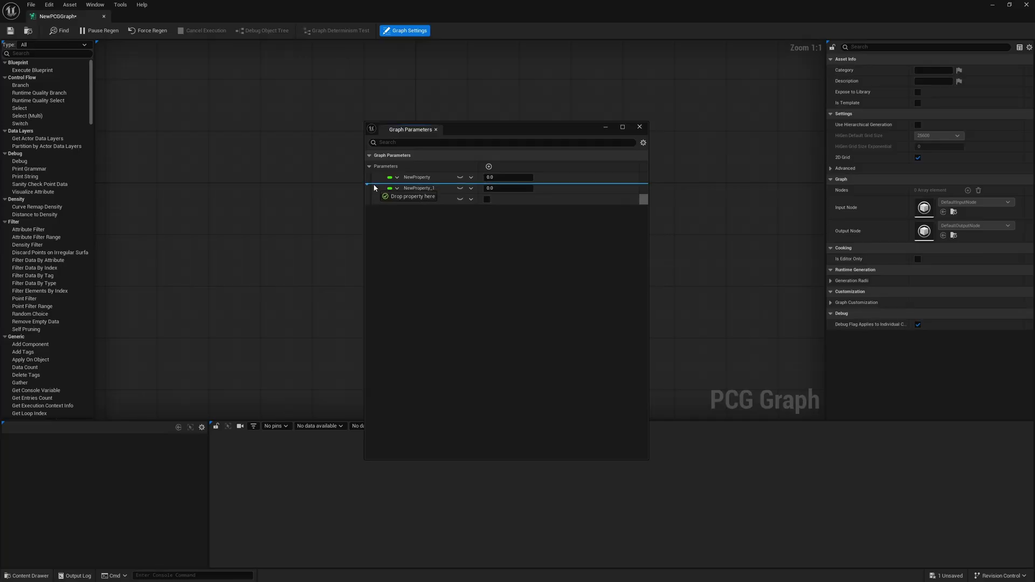
pyautogui.moveTo(375, 188); pyautogui.dragTo(375, 184)
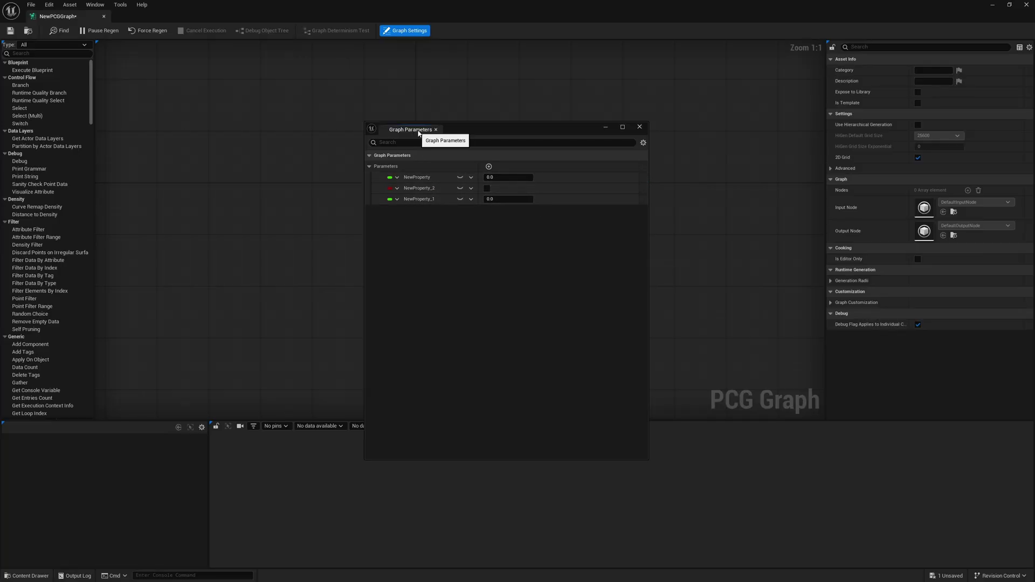
# Dock the Graph Parameters window between the node palette and the graph, and resize the neighbouring areas to widen the settings.
pyautogui.moveTo(408, 129); pyautogui.dragTo(784, 211)
pyautogui.moveTo(517, 44); pyautogui.dragTo(135, 243)
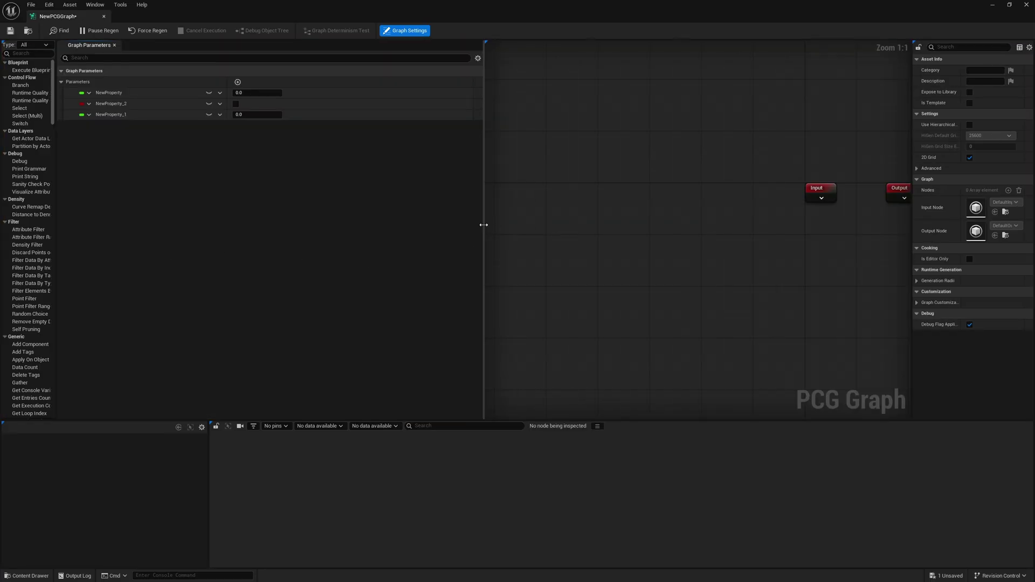
pyautogui.moveTo(484, 224); pyautogui.dragTo(292, 210)
pyautogui.moveTo(912, 250); pyautogui.dragTo(778, 250)
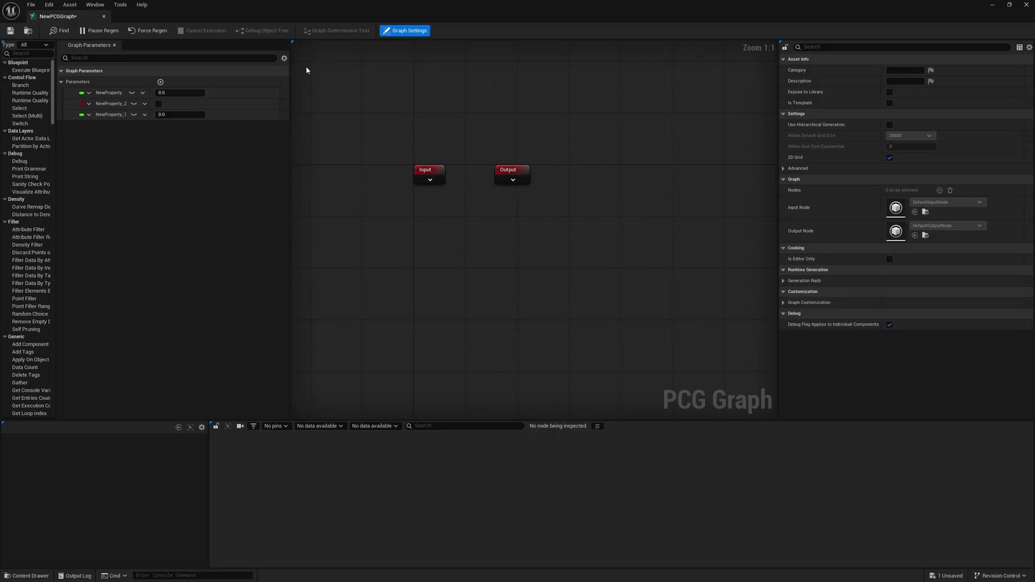
# Open Data Viewport 1, dock it above the Graph Parameters, and enlarge its height slightly.
pyautogui.click(95, 5)
pyautogui.moveTo(147, 68)
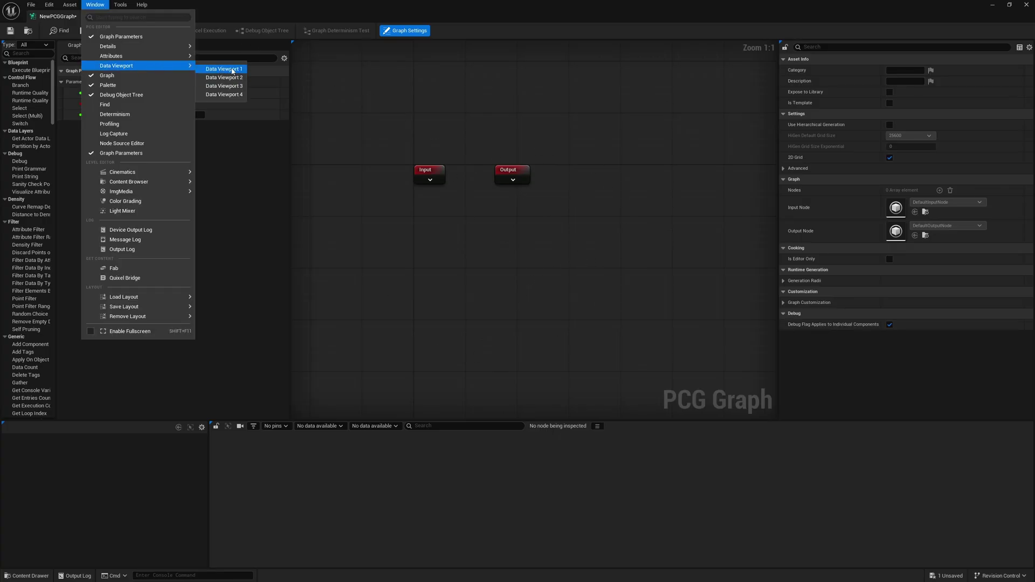
pyautogui.click(224, 70)
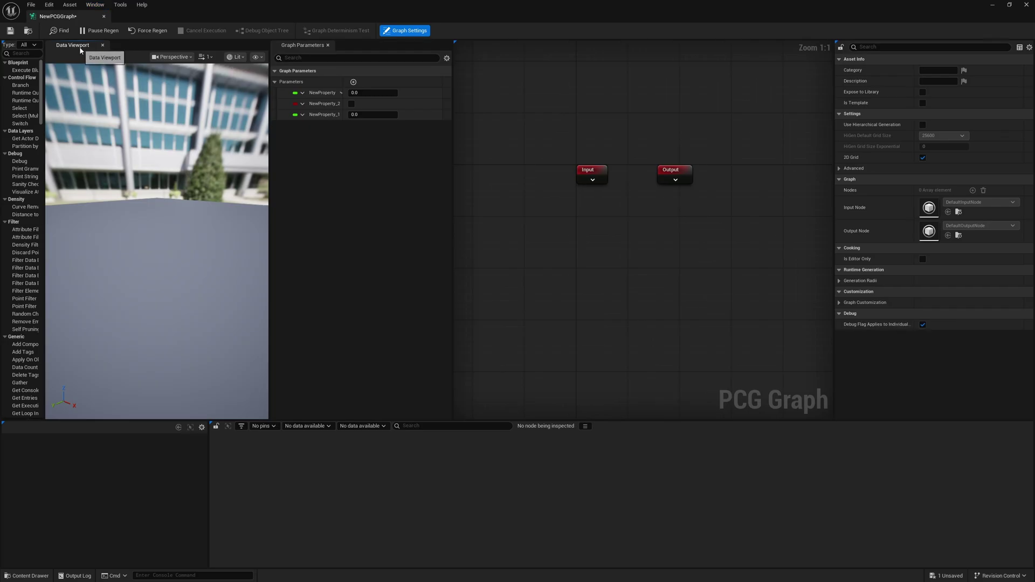
pyautogui.moveTo(79, 46); pyautogui.dragTo(157, 75)
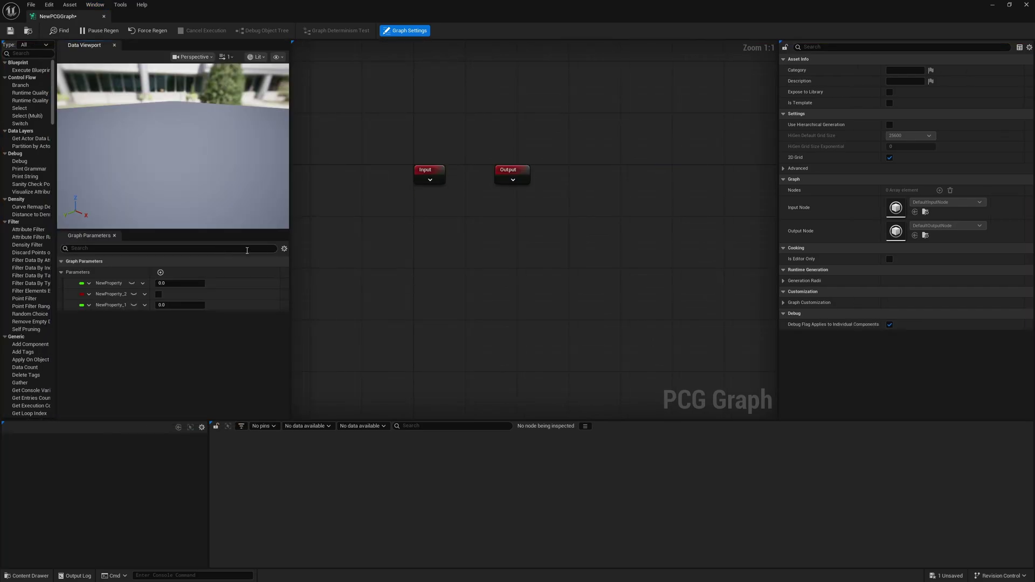
pyautogui.moveTo(240, 230); pyautogui.dragTo(233, 263)
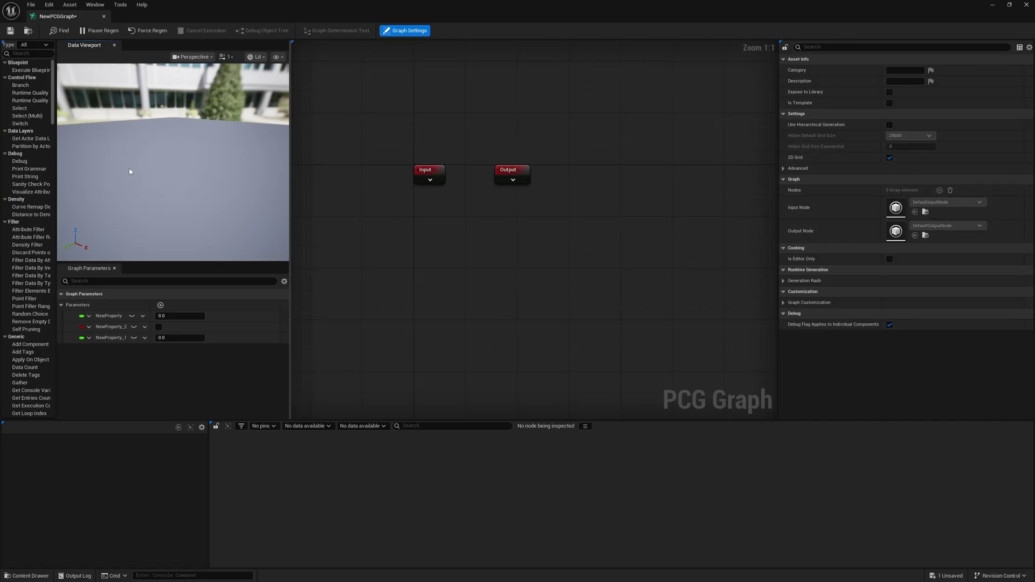
# Add a Create Points Grid node to the graph below the Input node.
pyautogui.hotkey('ctrl', 'v')
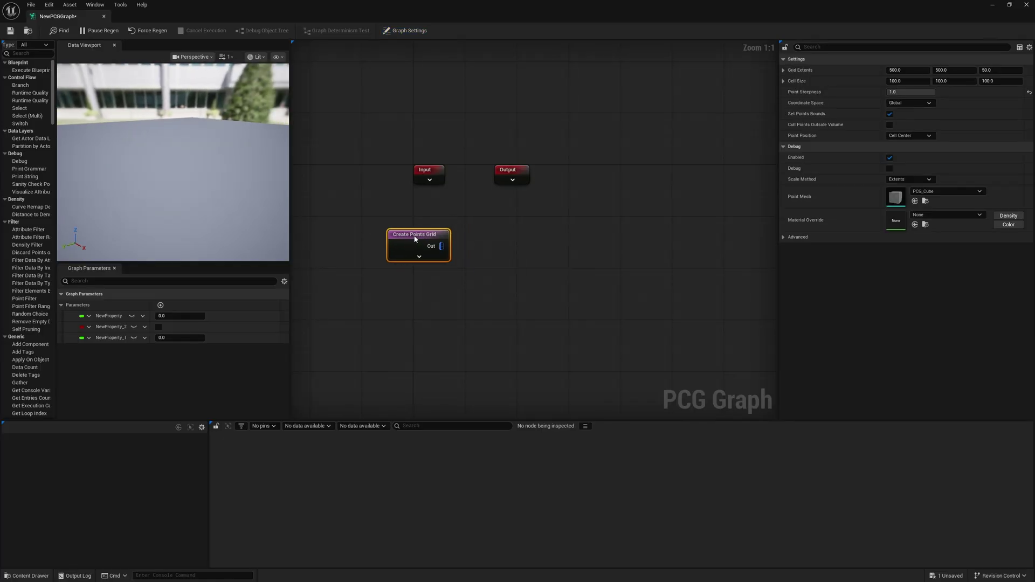
pyautogui.press('d')
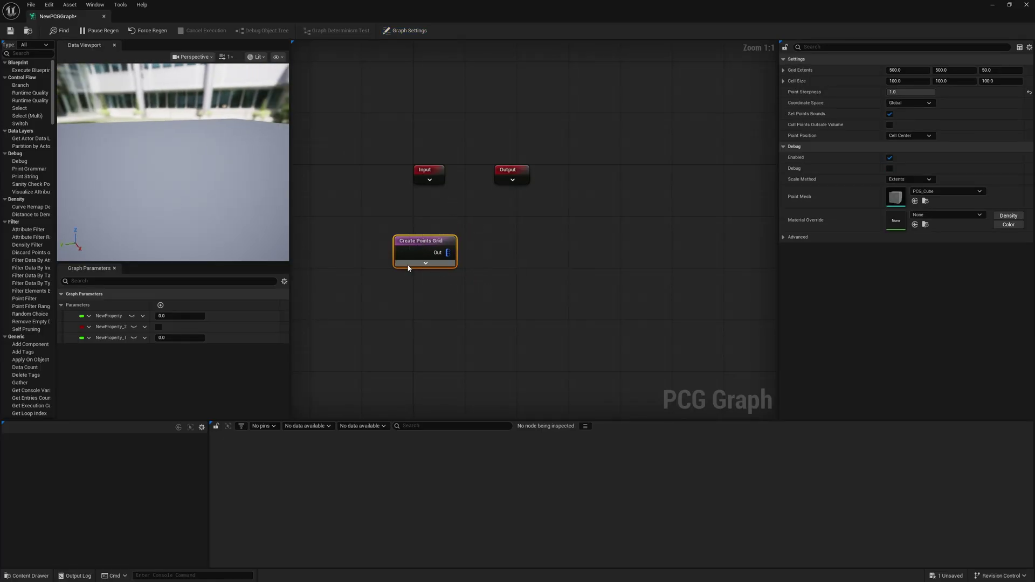
pyautogui.press('d')
pyautogui.press('a')
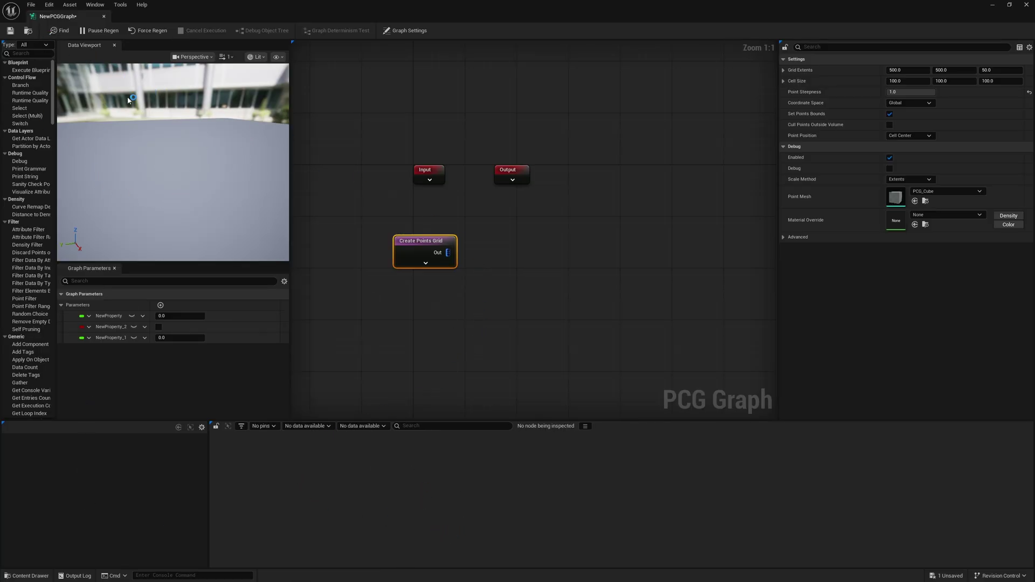
pyautogui.moveTo(166, 227); pyautogui.dragTo(173, 208)
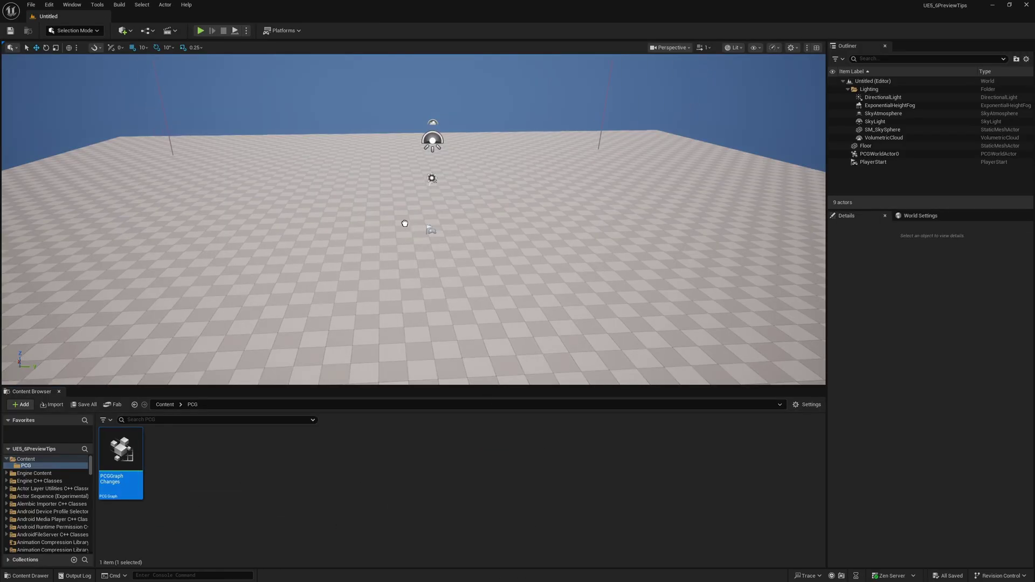
# Place the PCGGraphChanges graph in the level as a volume and raise it to a Z location of about 1390.
pyautogui.moveTo(405, 223); pyautogui.dragTo(405, 223)
pyautogui.scroll(-8, 413, 220)
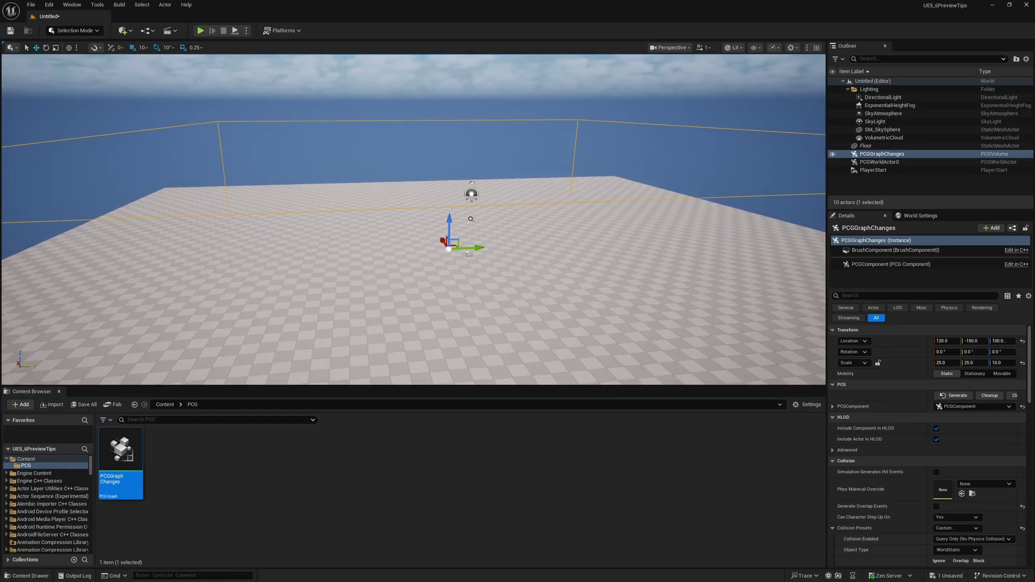
pyautogui.moveTo(462, 231); pyautogui.dragTo(441, 122)
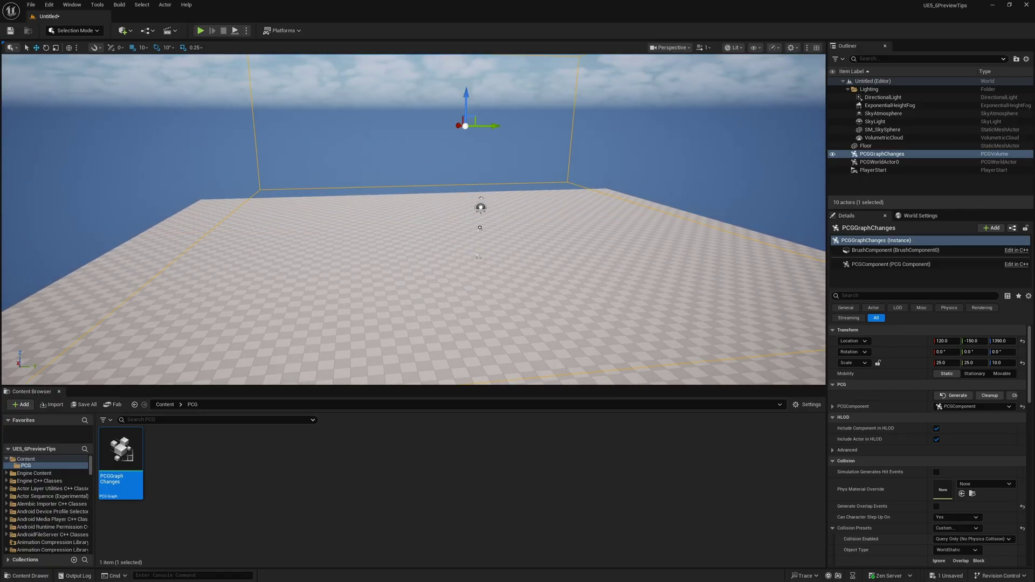
pyautogui.scroll(-6, 386, 143)
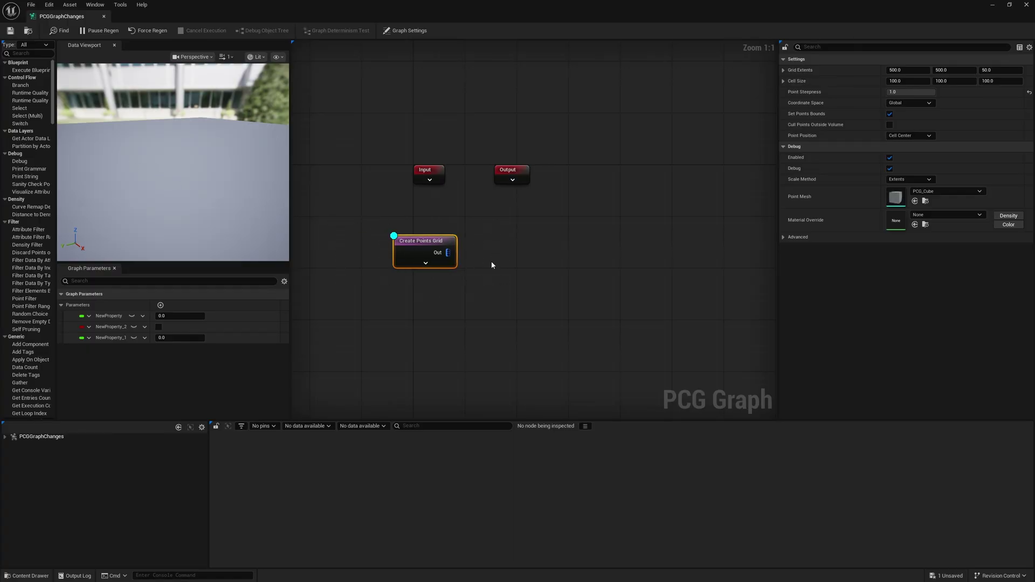
# Choose the PCGGraphChanges component as debug object and inspect the Create Points Grid node's points in the data viewport.
pyautogui.moveTo(498, 8); pyautogui.dragTo(1034, 9)
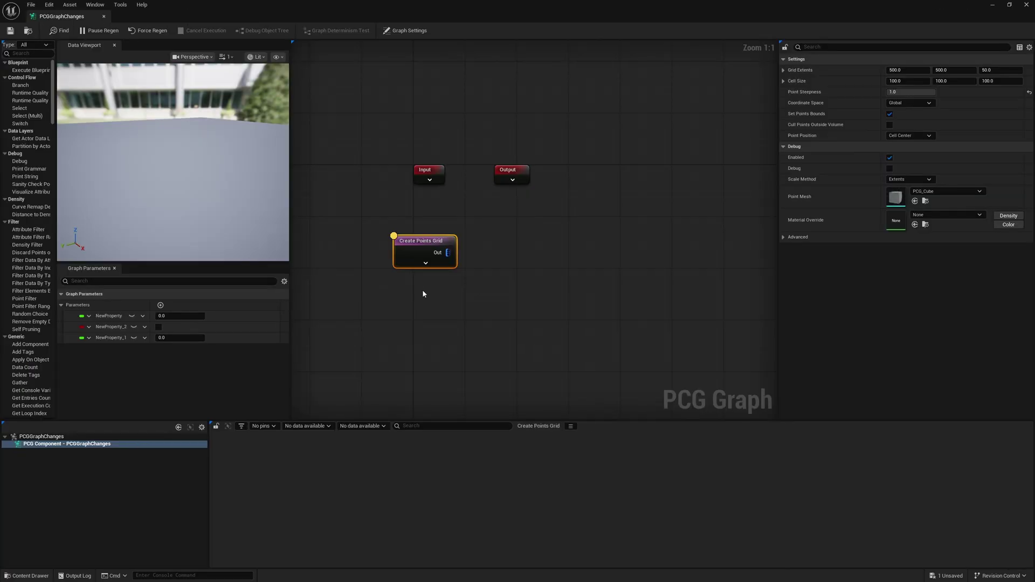
pyautogui.press('a')
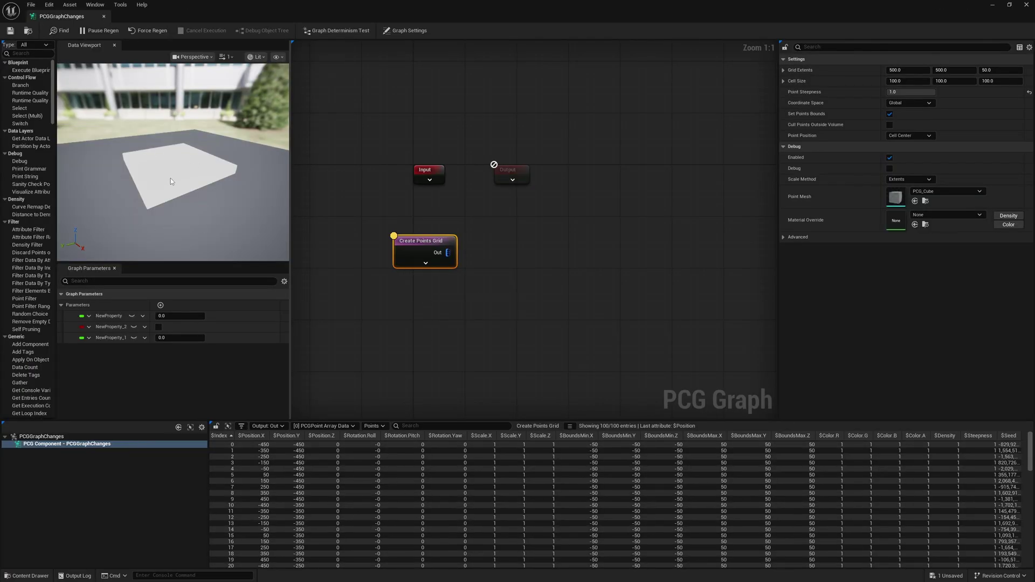
pyautogui.moveTo(170, 181); pyautogui.dragTo(207, 169, button='right')
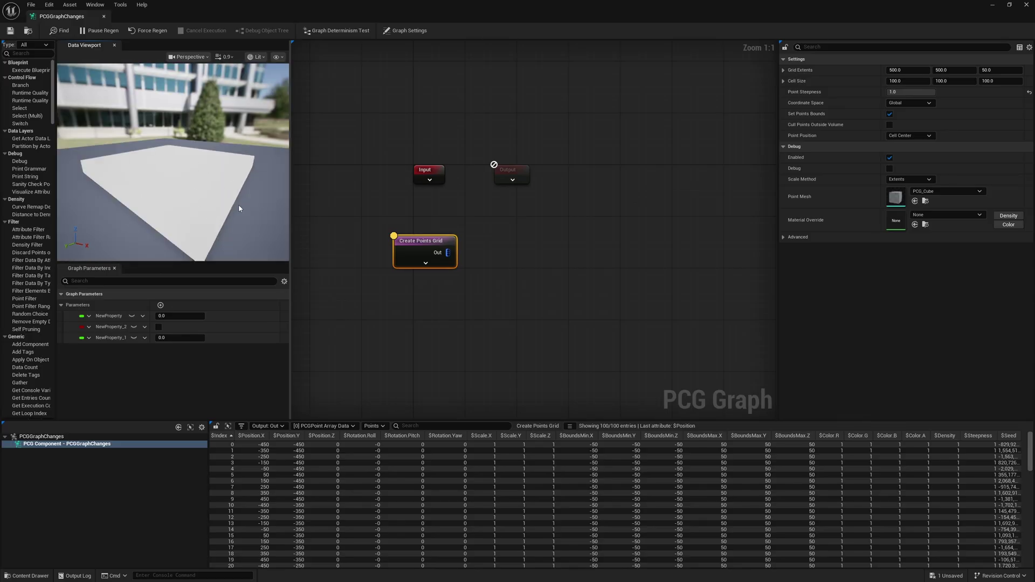
pyautogui.moveTo(256, 198); pyautogui.dragTo(275, 209, button='right')
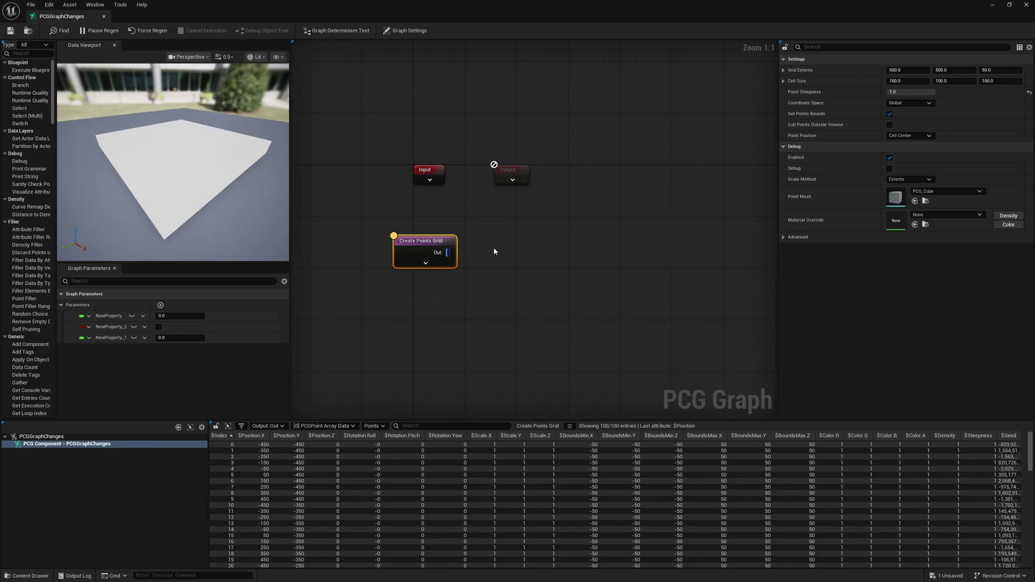
pyautogui.moveTo(168, 121); pyautogui.dragTo(169, 121, button='right')
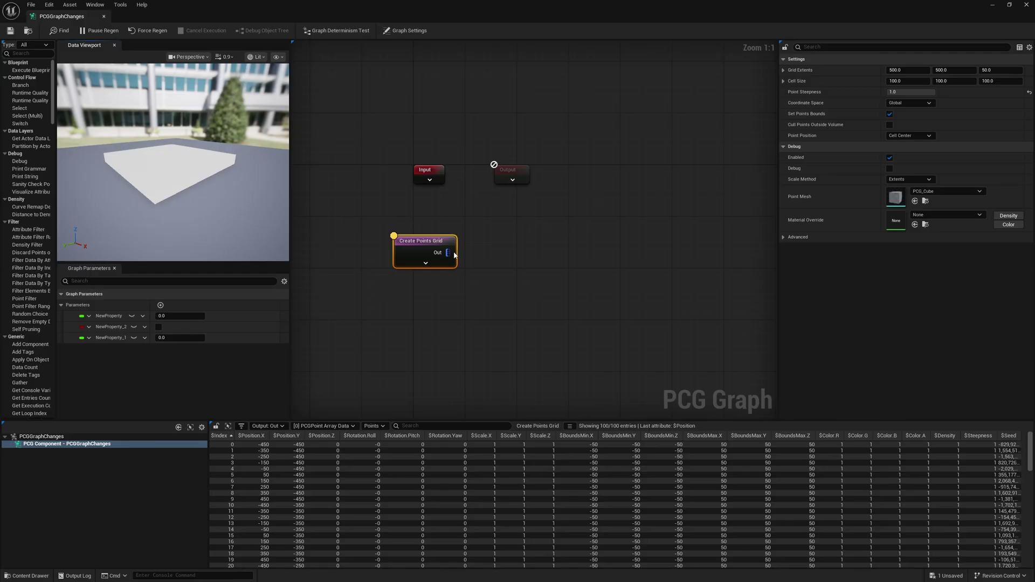
# Add a Transform Points node connected to the output of the Create Points Grid node.
pyautogui.moveTo(454, 255); pyautogui.dragTo(522, 251)
pyautogui.write('tra')
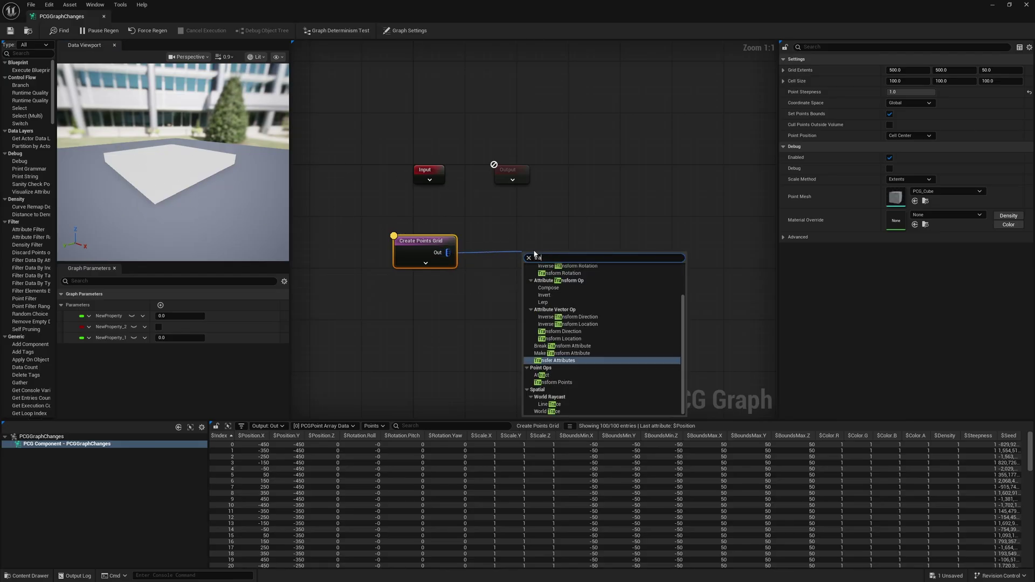
pyautogui.write('nsform points')
pyautogui.press('Return')
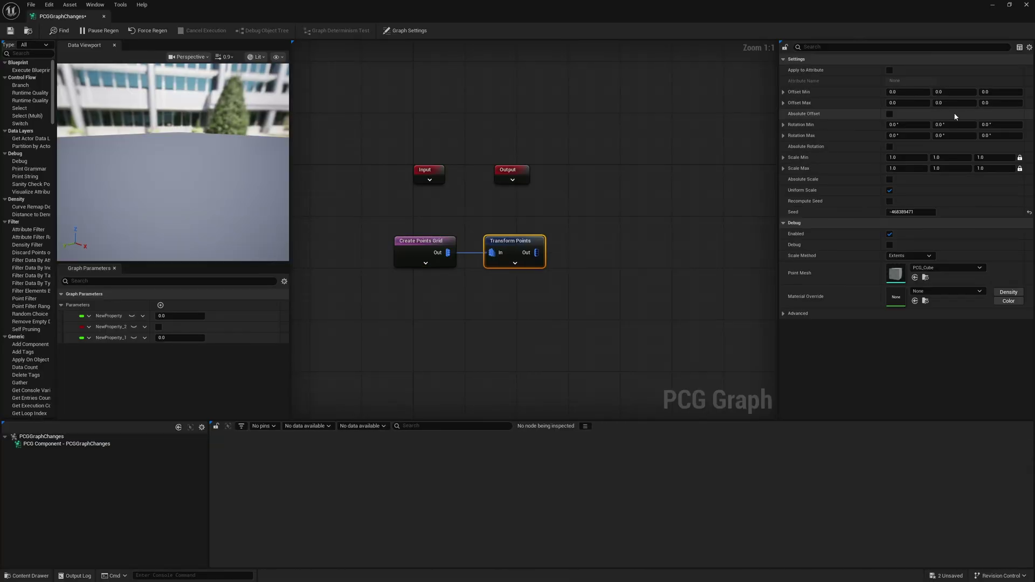
# Set the Z values of Offset Min and Offset Max on the Transform Points node to 5000.
pyautogui.write('5000')
pyautogui.press('Tab')
pyautogui.click(1004, 103)
pyautogui.write('50')
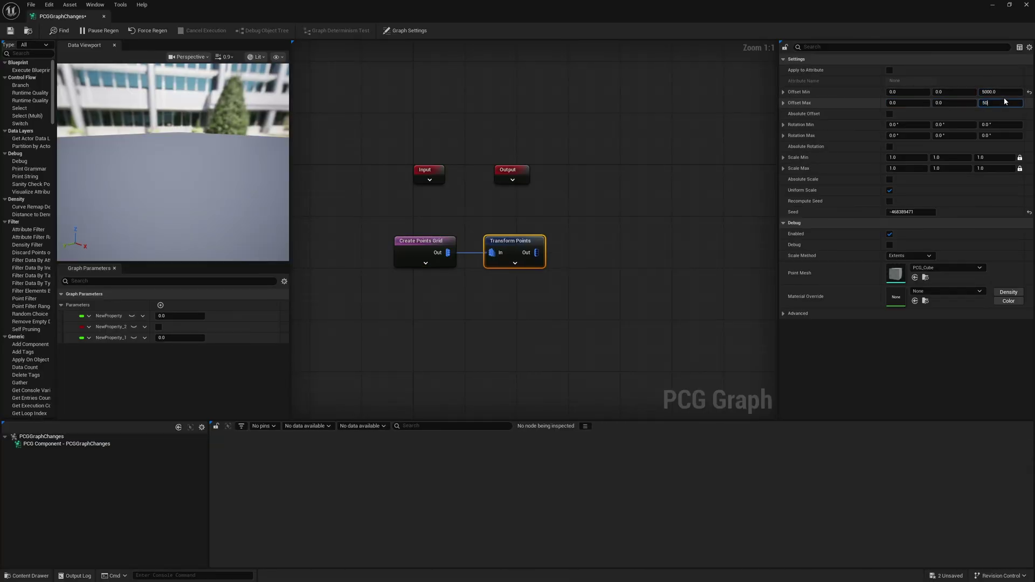
pyautogui.press('Return')
# Inspect the Transform Points node and examine its points in the data viewport, comparing with the level.
pyautogui.press('a')
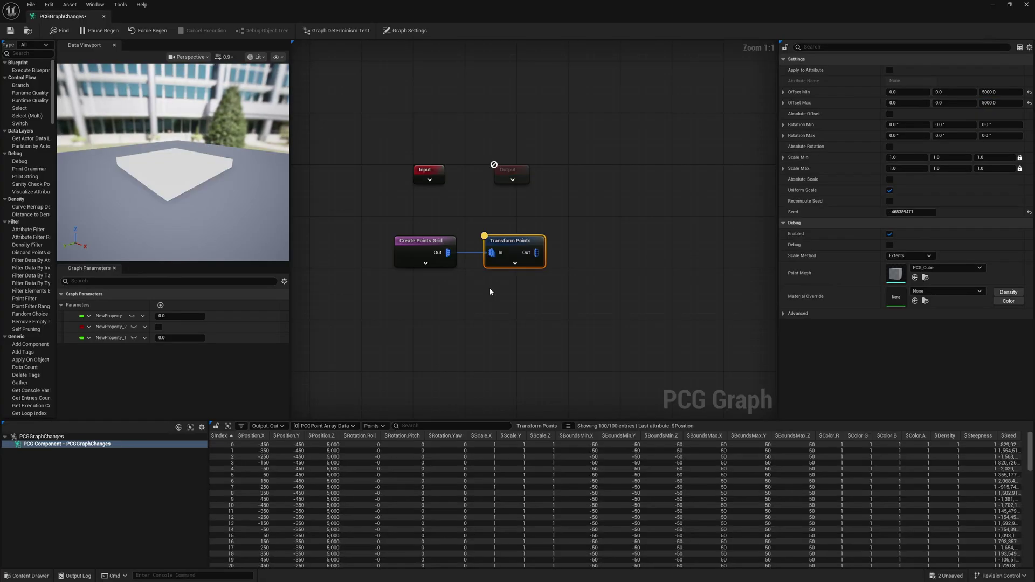
pyautogui.moveTo(193, 205)
pyautogui.mouseDown()
pyautogui.moveTo(187, 187)
pyautogui.moveTo(200, 179)
pyautogui.moveTo(201, 214)
pyautogui.mouseUp()
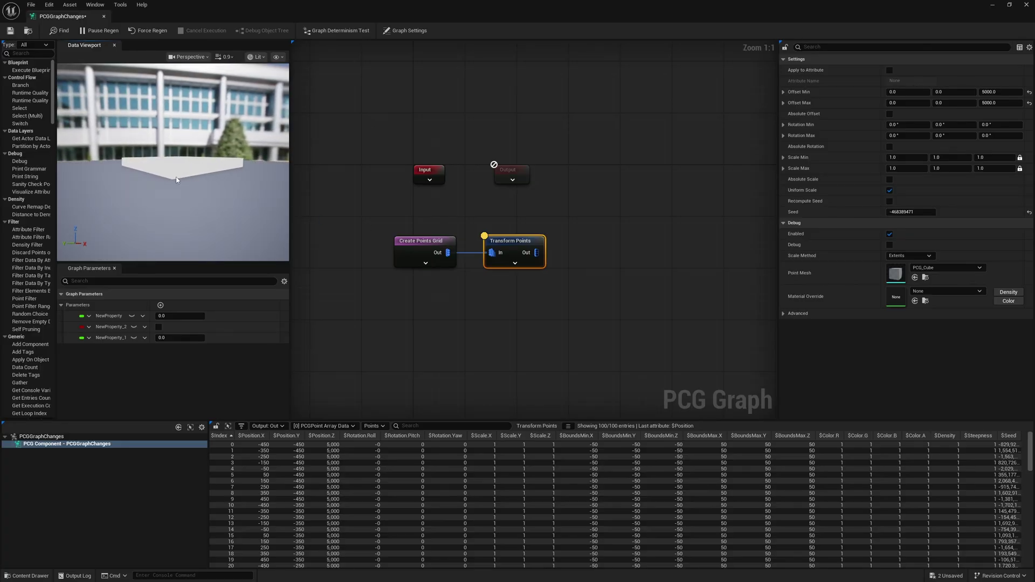
pyautogui.moveTo(177, 179); pyautogui.dragTo(186, 202)
pyautogui.press('d')
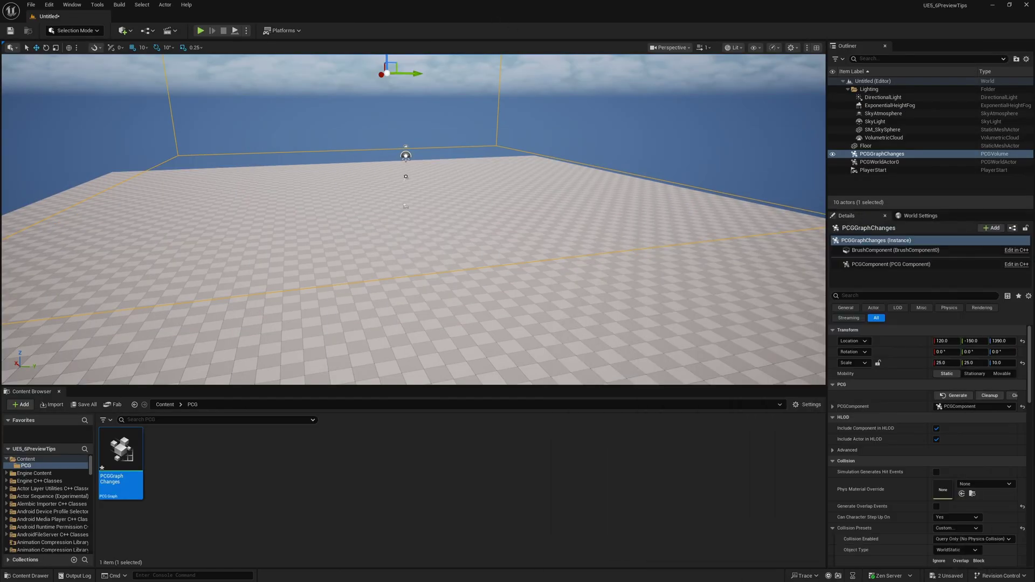
pyautogui.moveTo(480, 309)
pyautogui.mouseDown(button='right')
pyautogui.moveTo(480, 281)
pyautogui.moveTo(480, 309)
pyautogui.mouseUp(button='right')
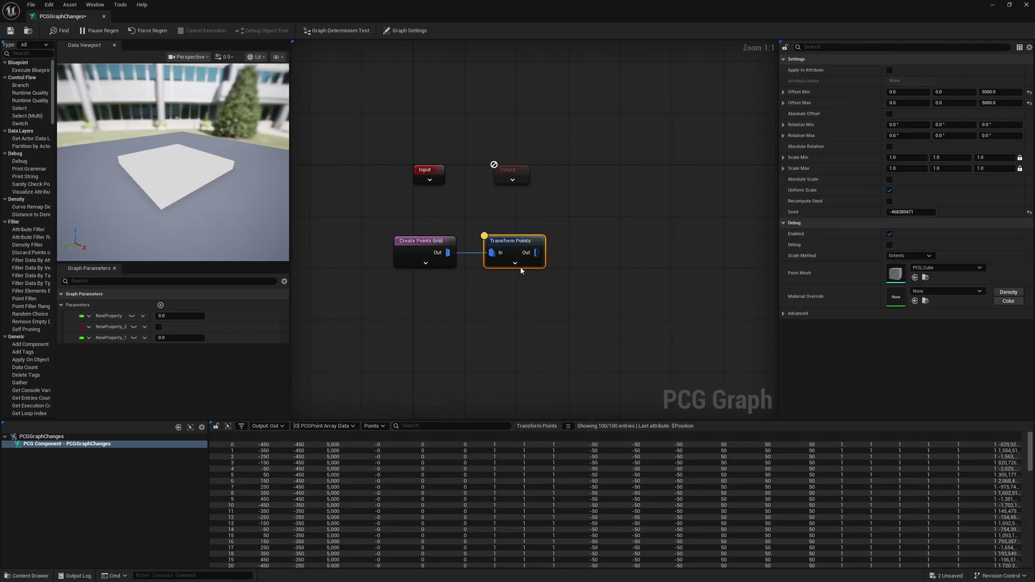
# Combine the Transform Points and Create Points Grid outputs in a new Merge Points node and inspect its points.
pyautogui.moveTo(536, 201); pyautogui.dragTo(599, 235)
pyautogui.write('merge')
pyautogui.press('Return')
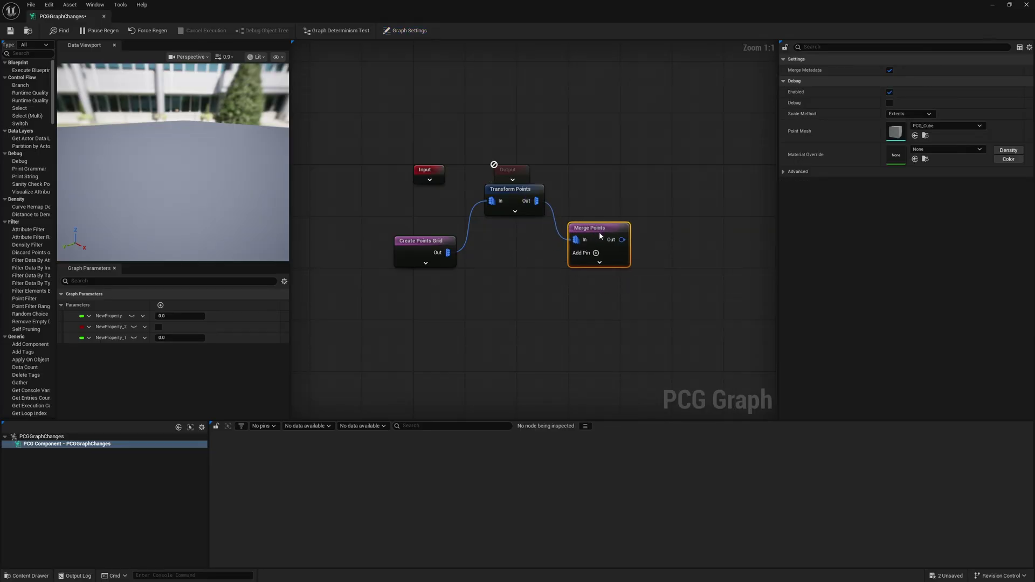
pyautogui.moveTo(448, 252); pyautogui.dragTo(586, 234)
pyautogui.press('a')
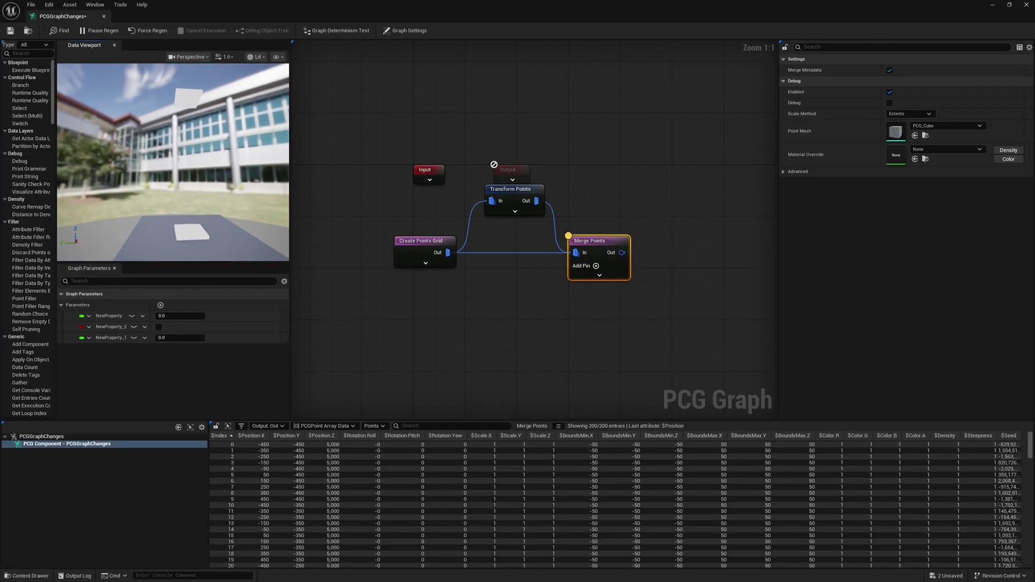
# Reposition the Transform Points node slightly lower in the graph and set its Offset Min Z value to 2000.
pyautogui.moveTo(188, 220); pyautogui.dragTo(188, 219)
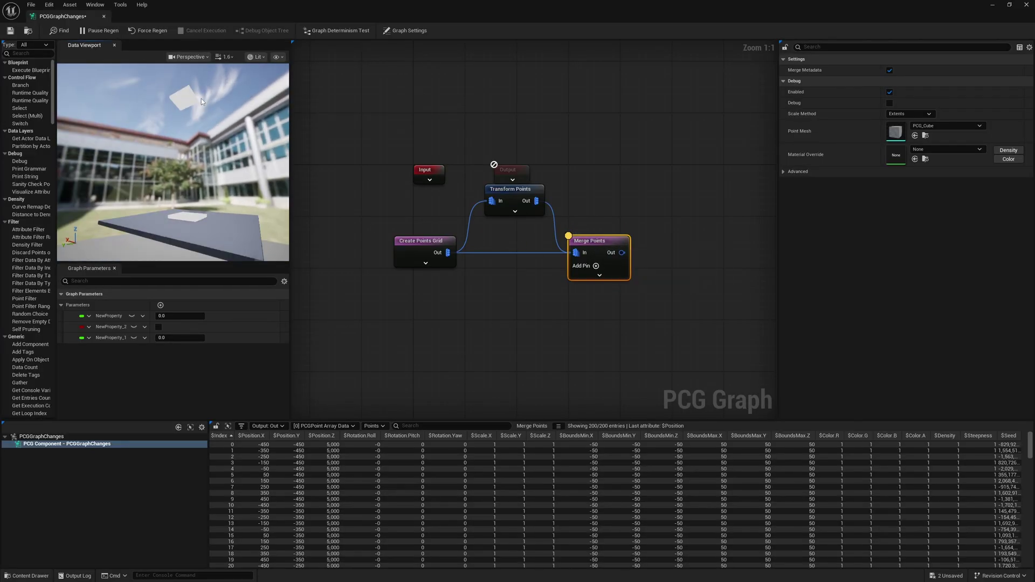
pyautogui.moveTo(526, 195); pyautogui.dragTo(526, 215)
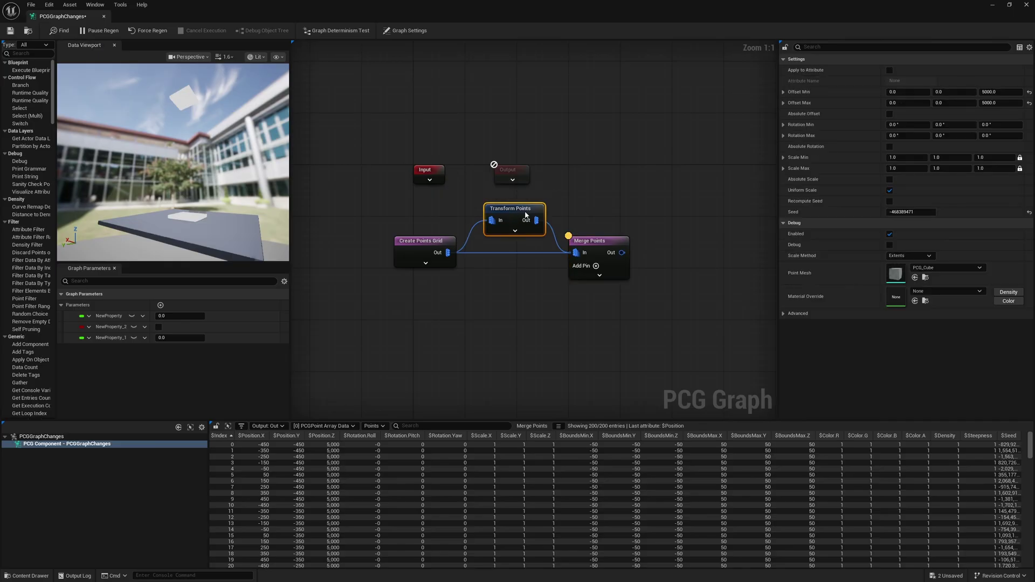
pyautogui.click(1001, 92)
pyautogui.write('2000')
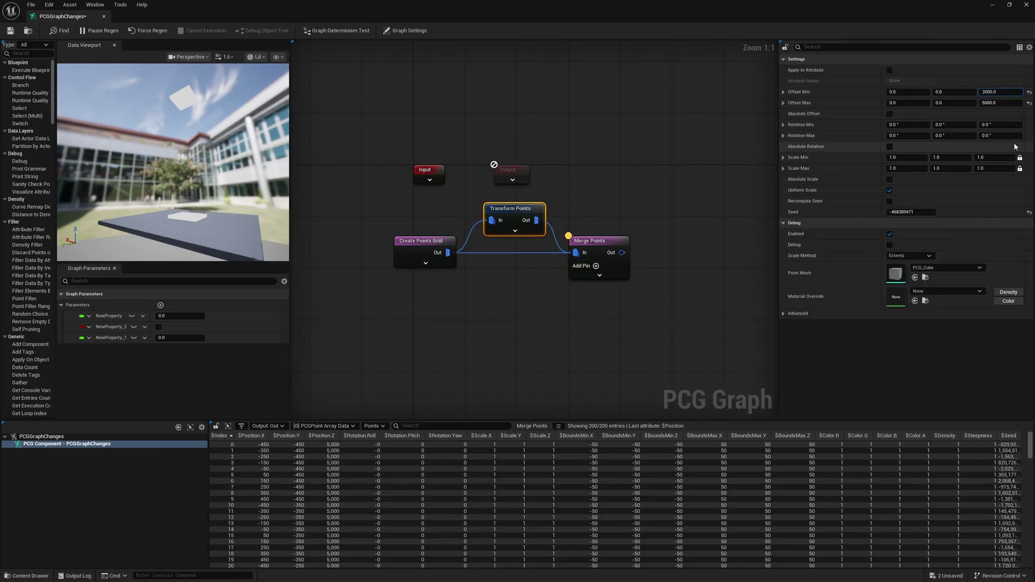
pyautogui.press('Return')
# Align the Transform Points node beside the Create Points Grid node and examine its scattered points in the data viewport.
pyautogui.moveTo(209, 115); pyautogui.dragTo(208, 116)
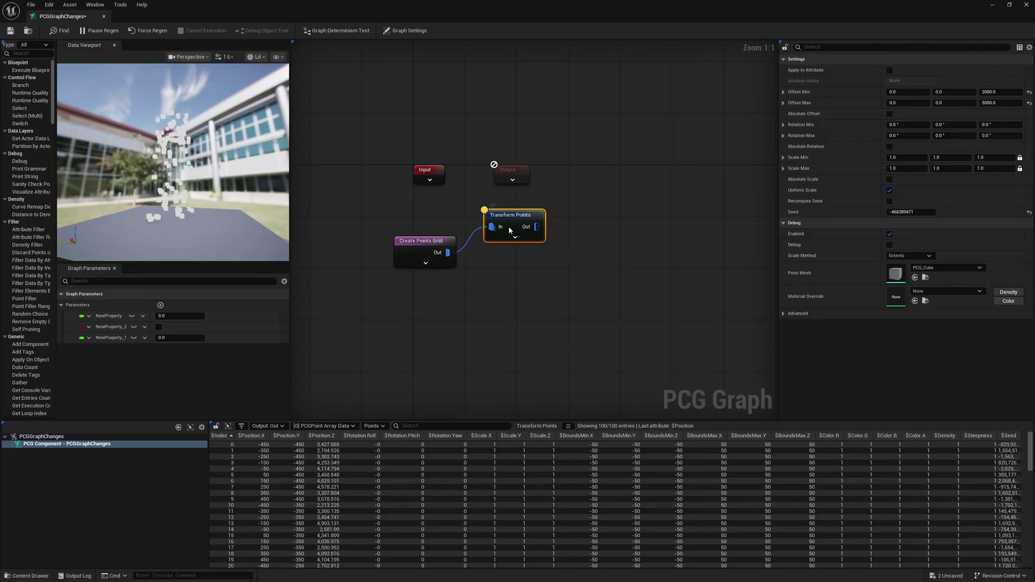
pyautogui.moveTo(514, 220); pyautogui.dragTo(507, 251)
pyautogui.moveTo(194, 207); pyautogui.dragTo(201, 236)
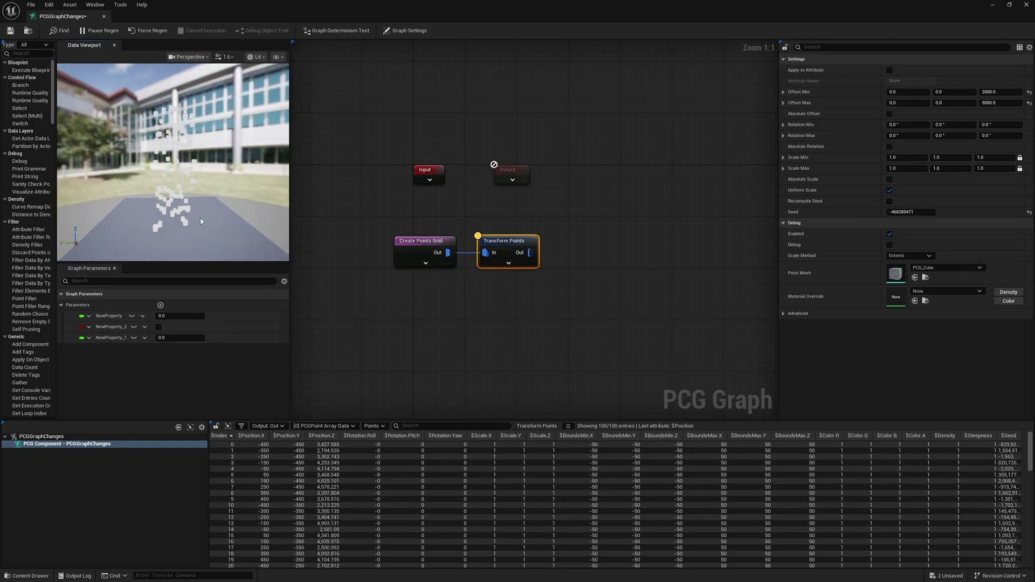
# Set the X values of Offset Min and Offset Max on the Transform Points node to 1000.
pyautogui.click(916, 92)
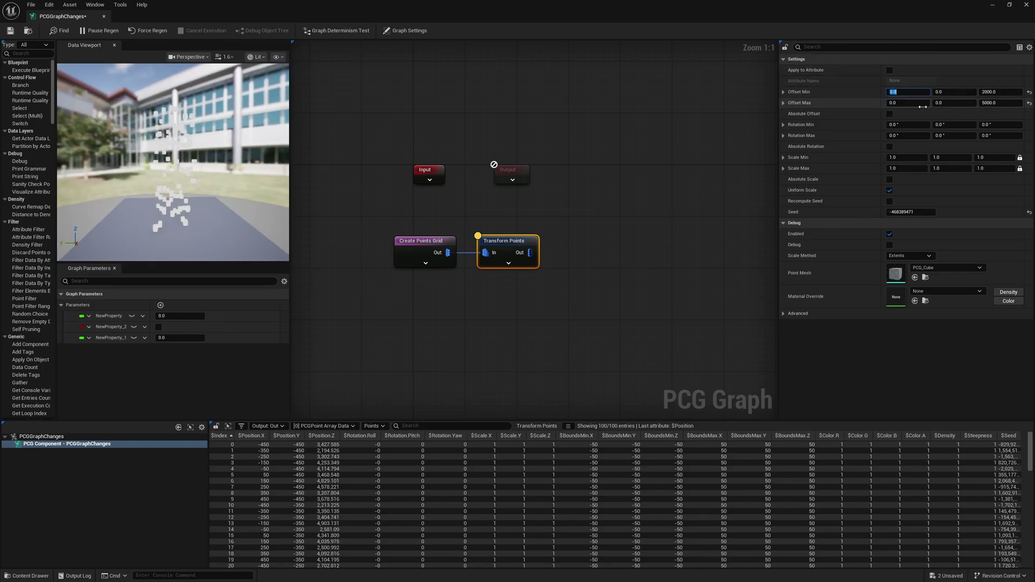
pyautogui.write('10')
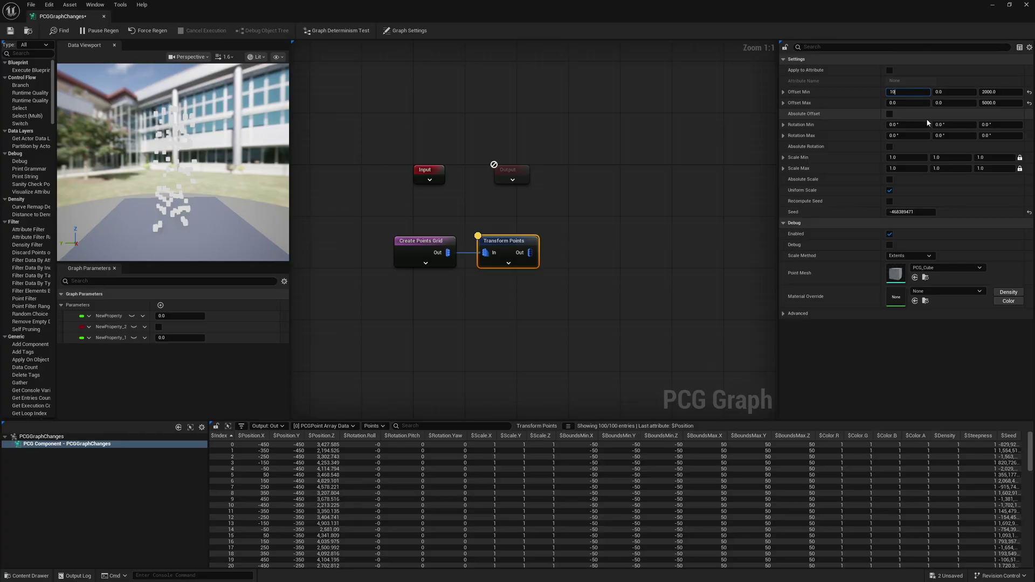
pyautogui.write('00')
pyautogui.press('Tab')
pyautogui.press('Tab')
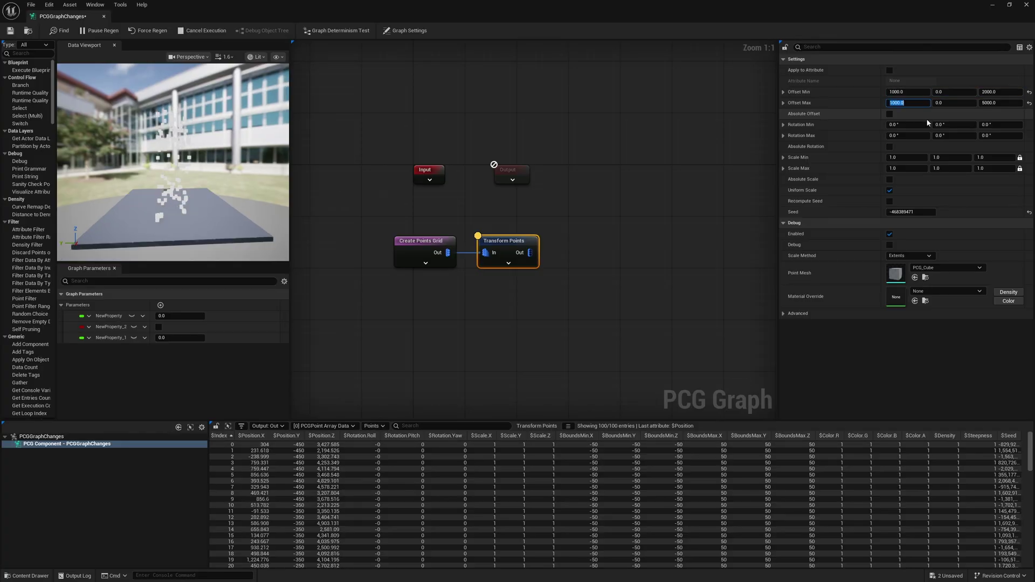
pyautogui.press('Return')
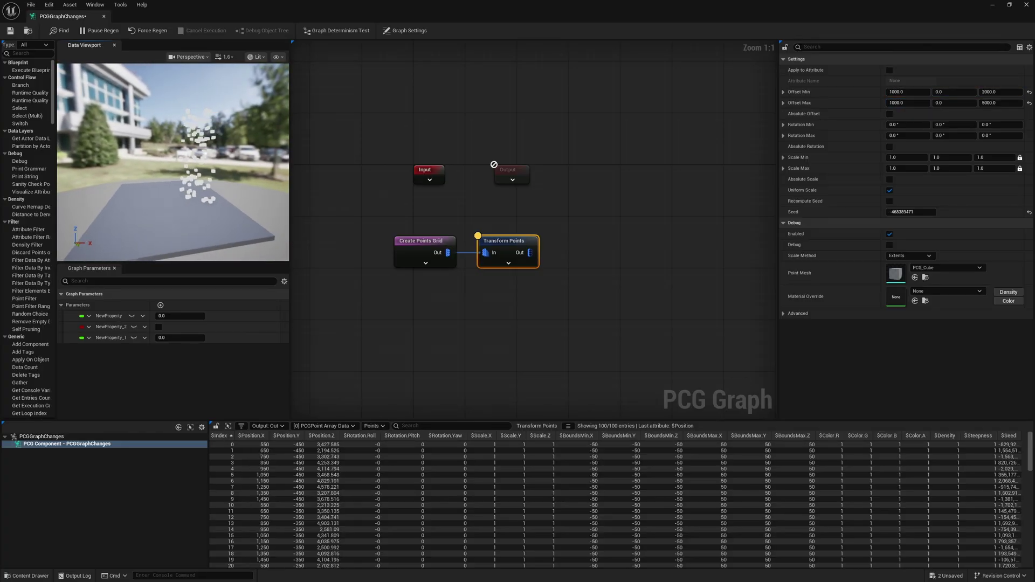
# Set the X values of Offset Min and Offset Max to 5000 and check the points in the data viewport.
pyautogui.click(908, 92)
pyautogui.write('5000')
pyautogui.press('Tab')
pyautogui.press('Tab')
pyautogui.press('Tab')
pyautogui.write('5')
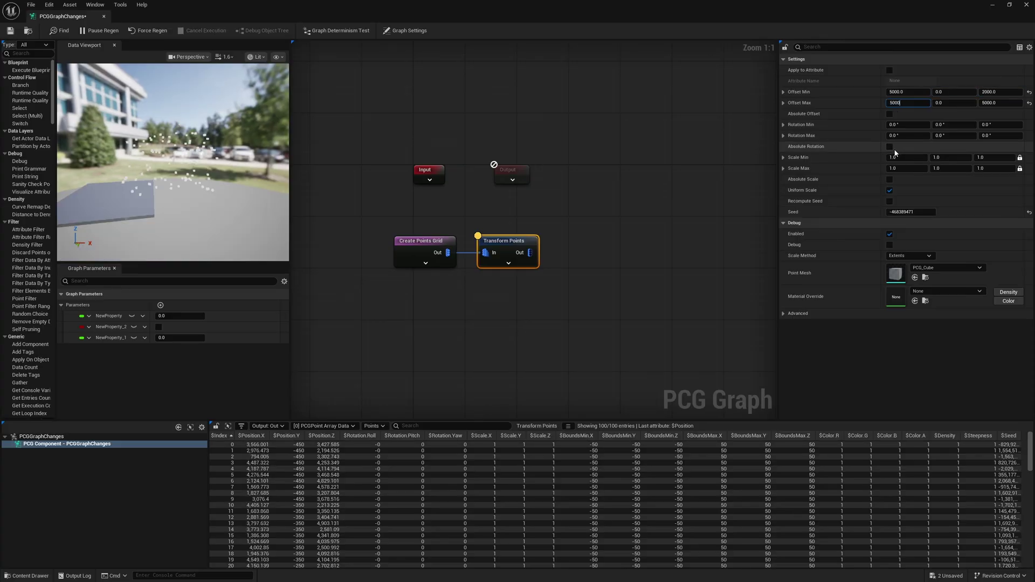
pyautogui.press('Return')
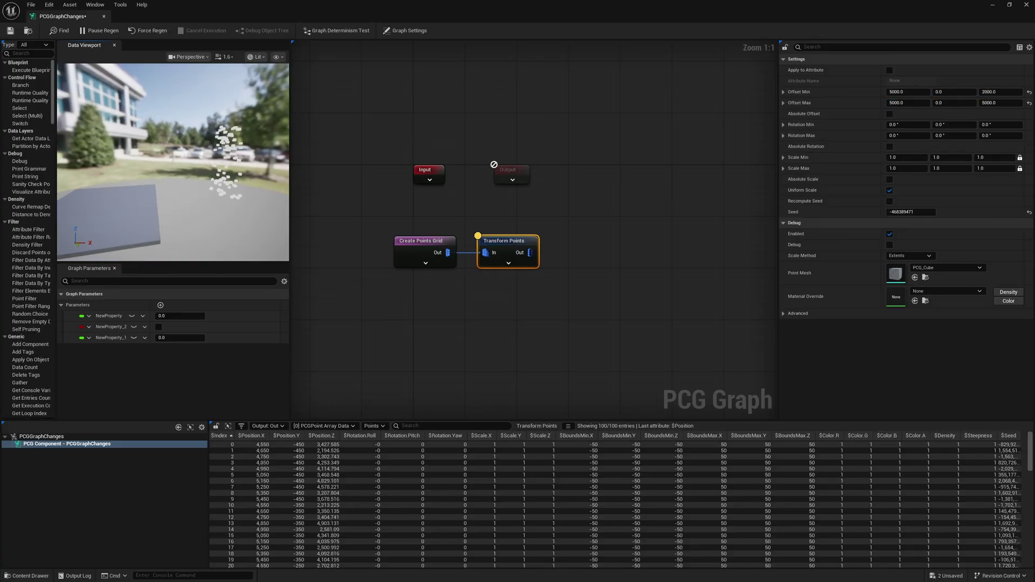
pyautogui.moveTo(189, 190); pyautogui.dragTo(228, 187)
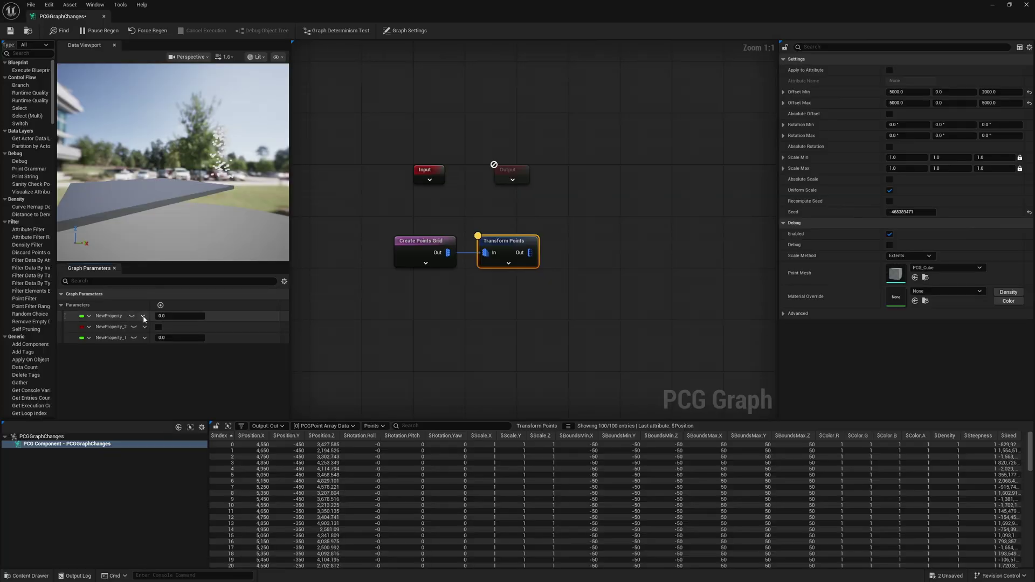
# Remove the NewProperty, NewProperty_2 and NewProperty_1 graph parameters.
pyautogui.click(143, 318)
pyautogui.click(160, 338)
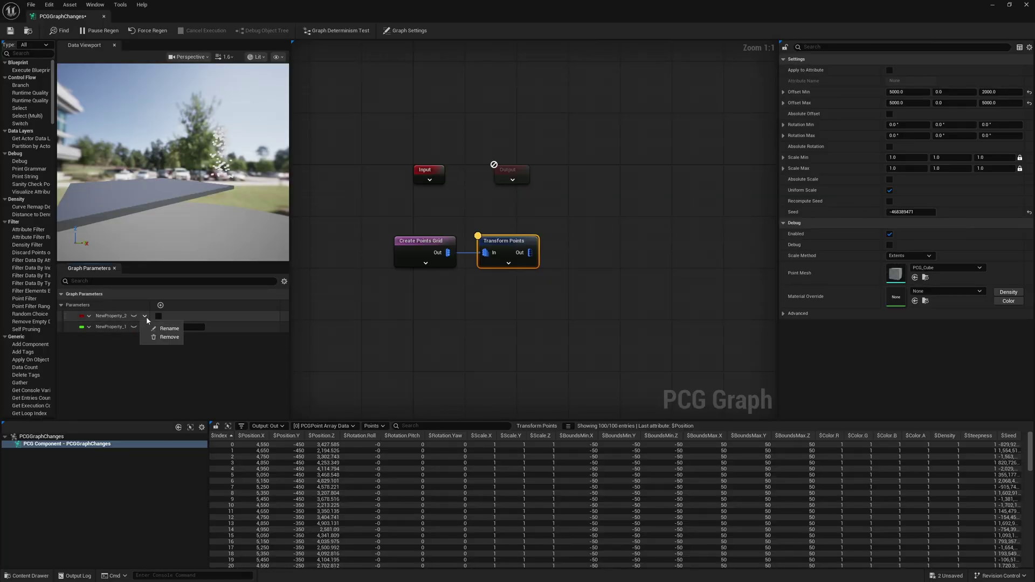
pyautogui.click(170, 337)
pyautogui.click(144, 316)
pyautogui.click(167, 335)
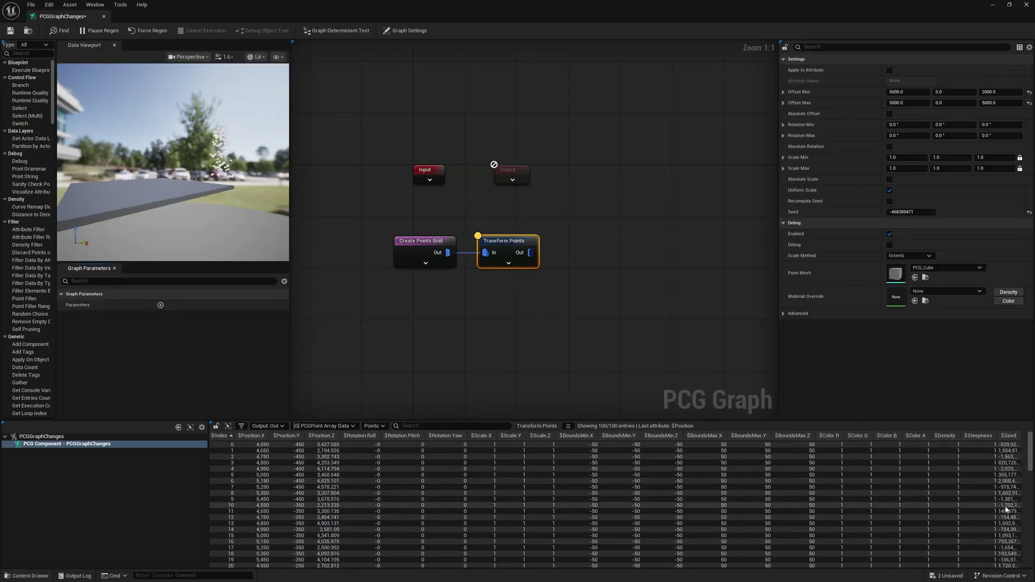
# Add an Add Attribute node connected to the output of the Transform Points node.
pyautogui.scroll(-4, 1006, 511)
pyautogui.scroll(4, 1006, 511)
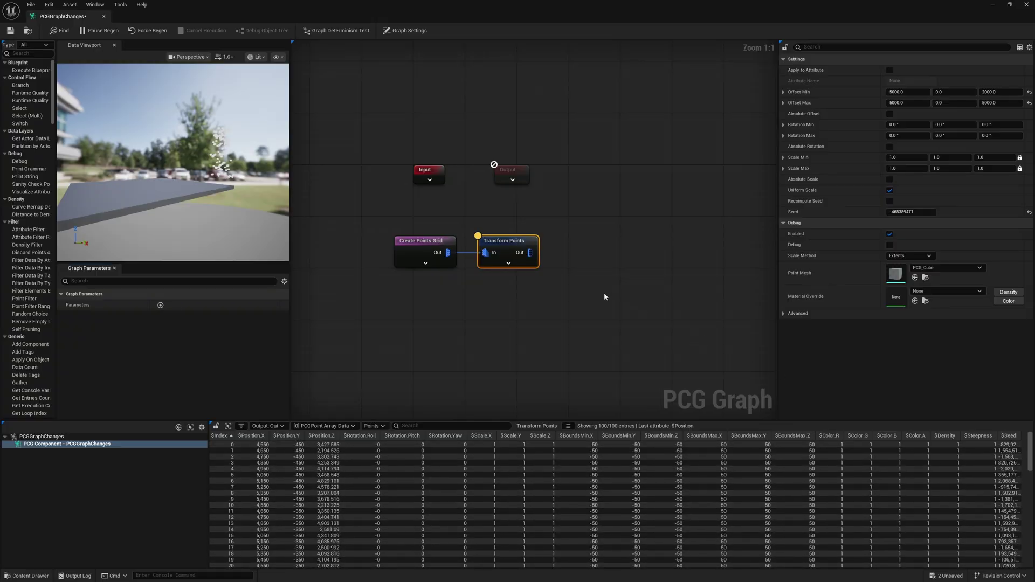
pyautogui.moveTo(608, 282); pyautogui.dragTo(512, 239, button='right')
pyautogui.moveTo(427, 214); pyautogui.dragTo(479, 216)
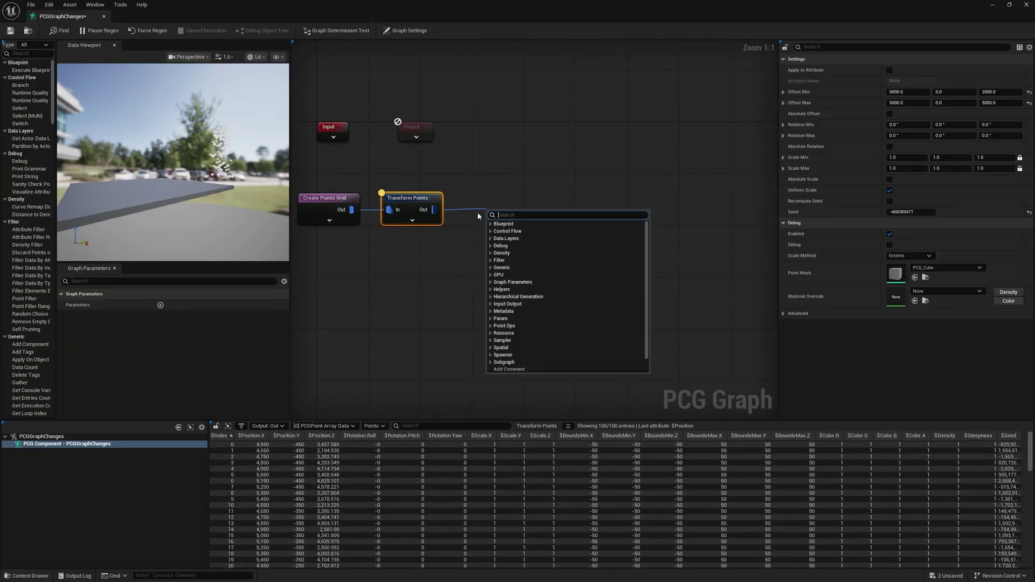
pyautogui.write('add')
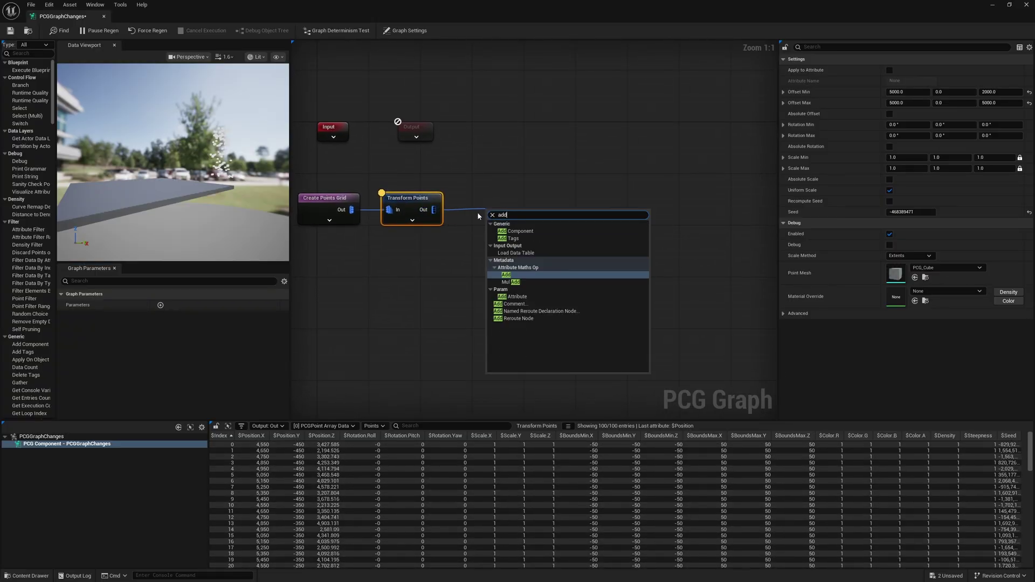
pyautogui.write(' attr')
pyautogui.press('Down')
pyautogui.press('Down')
pyautogui.press('Return')
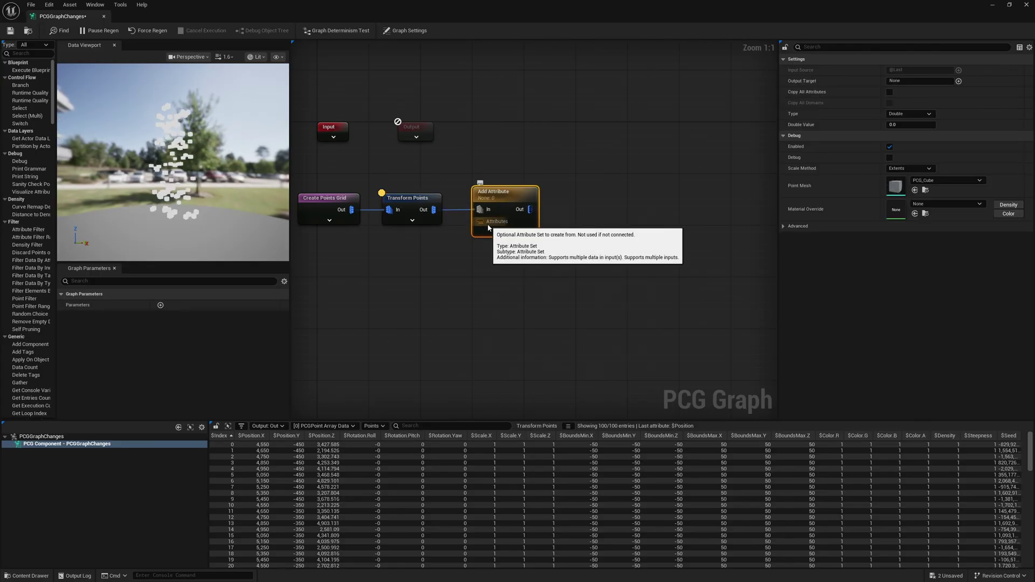
# Create a graph parameter named FloatVal and set its value to 420.69.
pyautogui.click(463, 260)
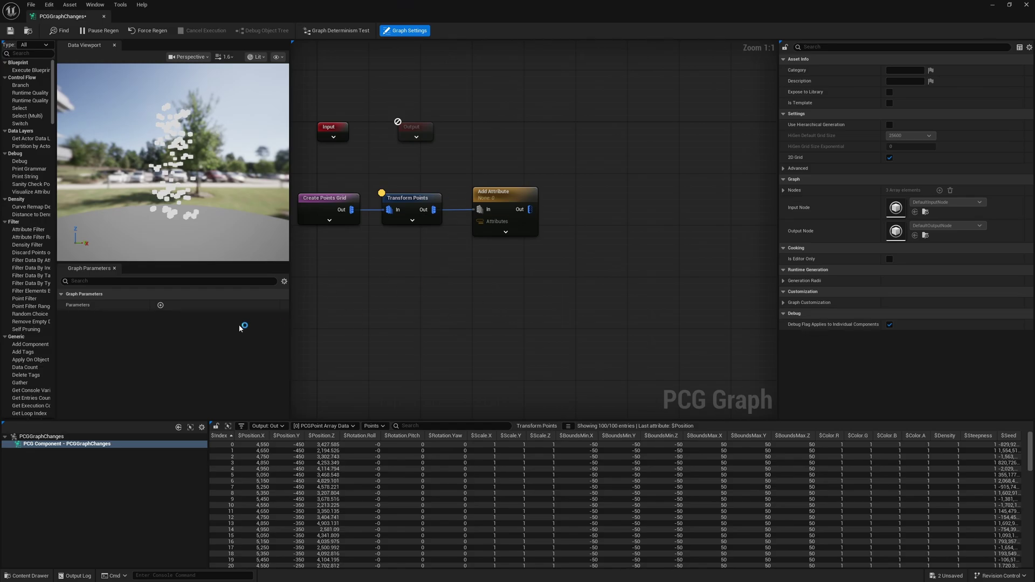
pyautogui.click(160, 306)
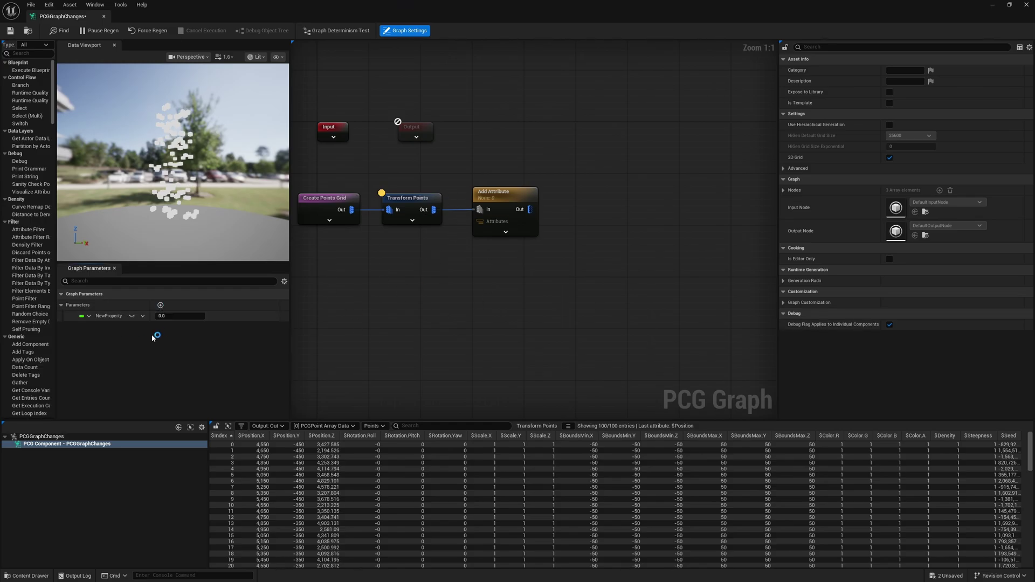
pyautogui.doubleClick(115, 317)
pyautogui.write('FloatVal')
pyautogui.press('Return')
pyautogui.click(180, 316)
# Place a getter node for the FloatVal parameter and connect it to the Attributes input of the Add Attribute node.
pyautogui.rightClick(411, 251)
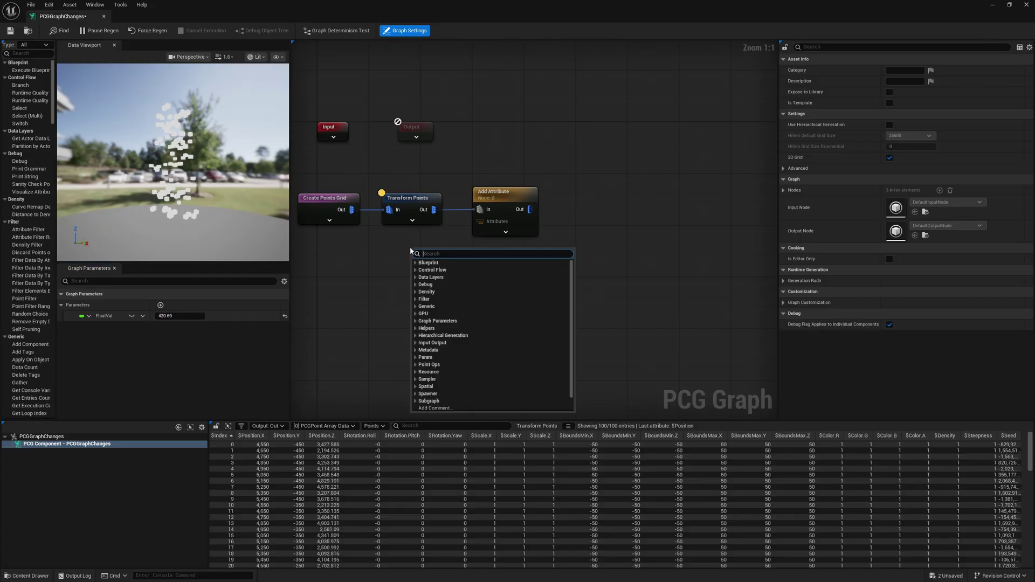
pyautogui.write('float')
pyautogui.click(460, 265)
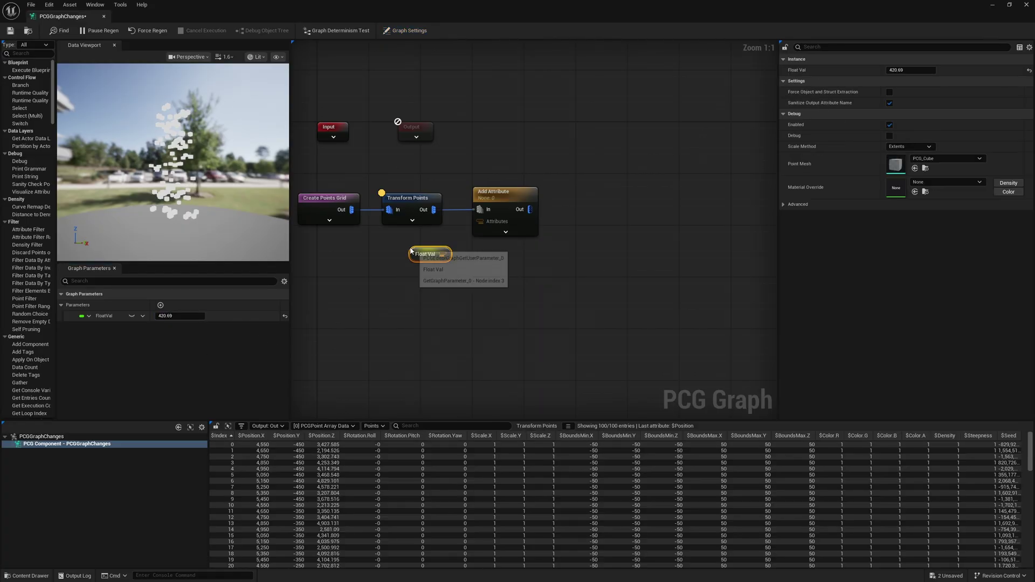
pyautogui.moveTo(443, 254); pyautogui.dragTo(480, 221)
# Set the Output Target of the Add Attribute node to FloatVal.
pyautogui.click(500, 213)
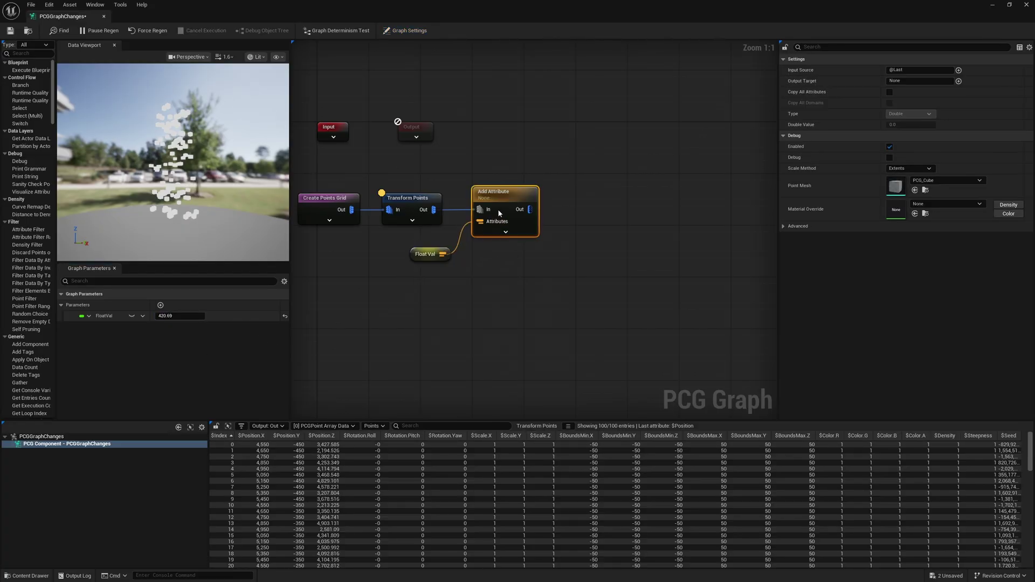
pyautogui.click(911, 80)
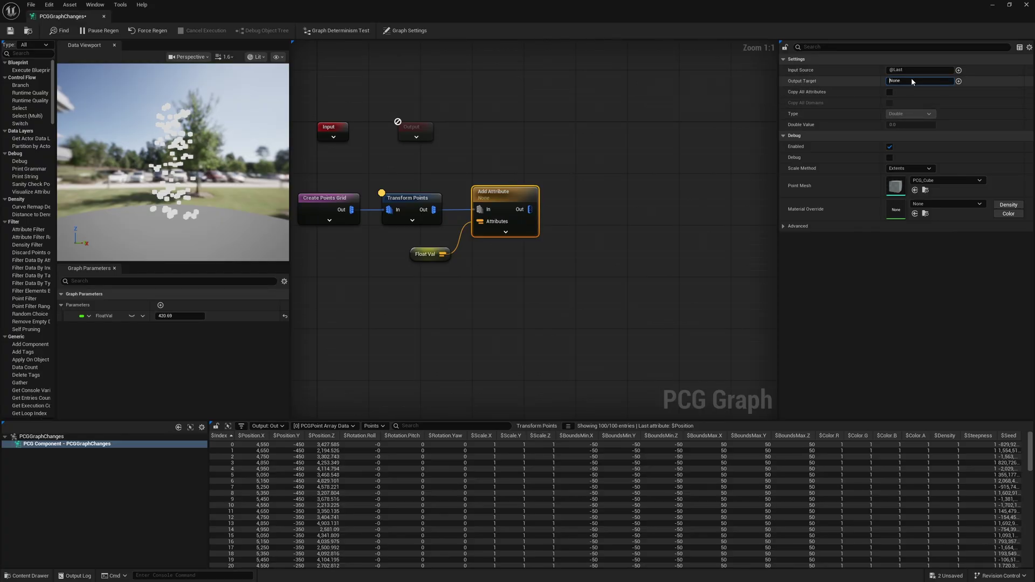
pyautogui.write('FloatVal')
pyautogui.press('Return')
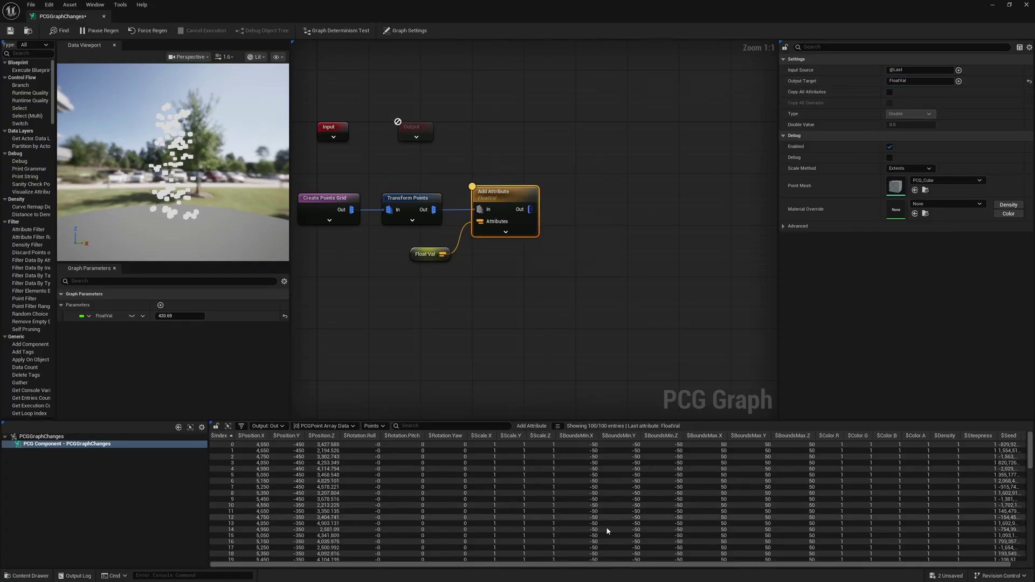
# Show the last attribute column in the data table and enable Copy All Attributes on the Add Attribute node.
pyautogui.moveTo(608, 564); pyautogui.dragTo(704, 569)
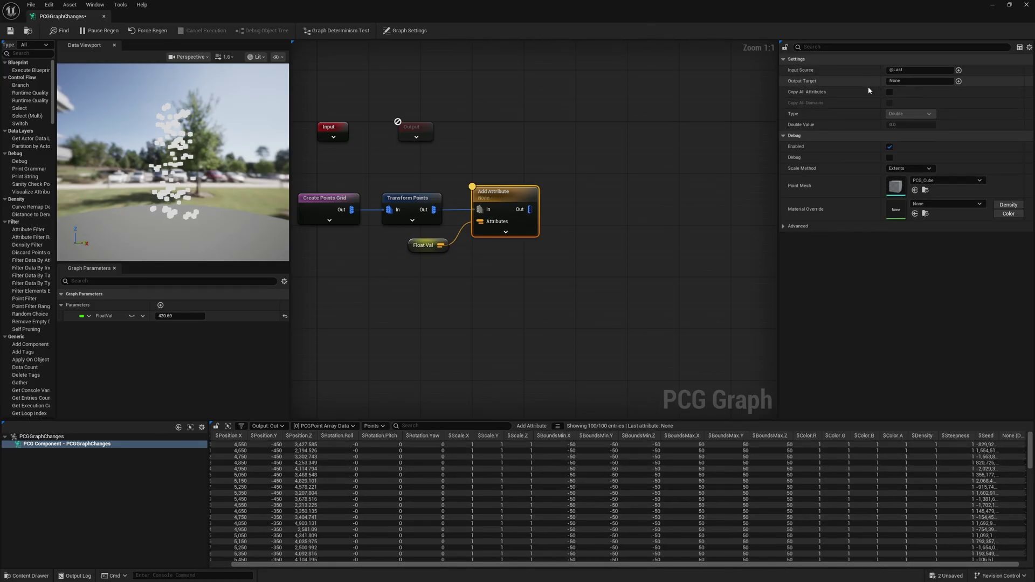
pyautogui.click(890, 92)
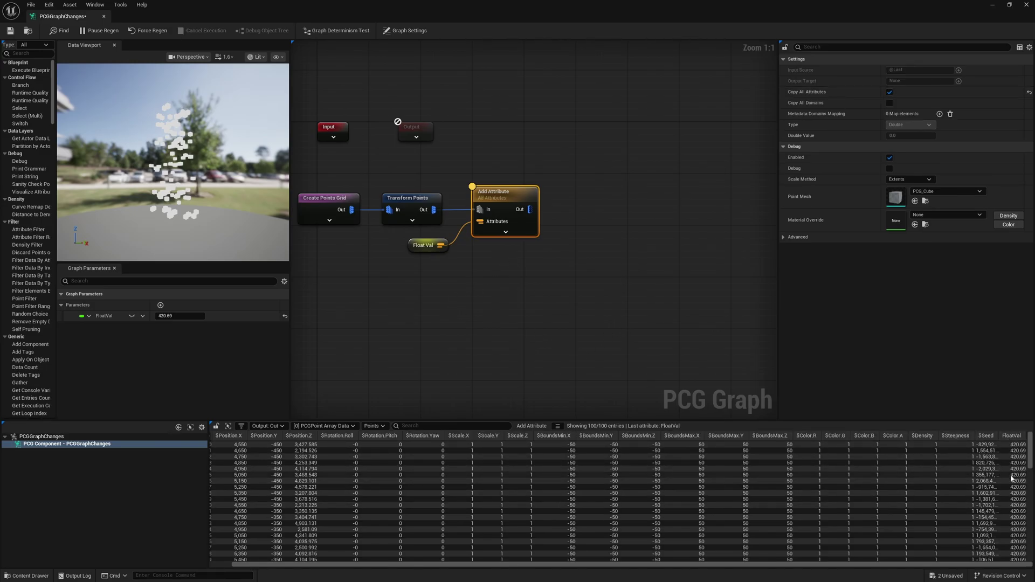
# Convert the Float Val getter node to a Create Constant node and position it below the Transform Points node.
pyautogui.rightClick(412, 250)
pyautogui.moveTo(521, 276)
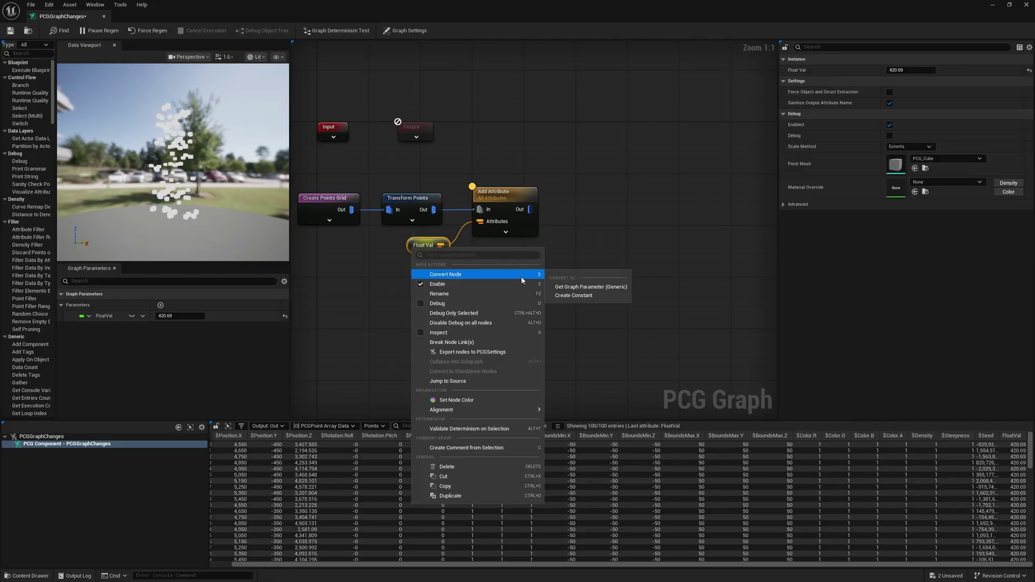
pyautogui.click(574, 295)
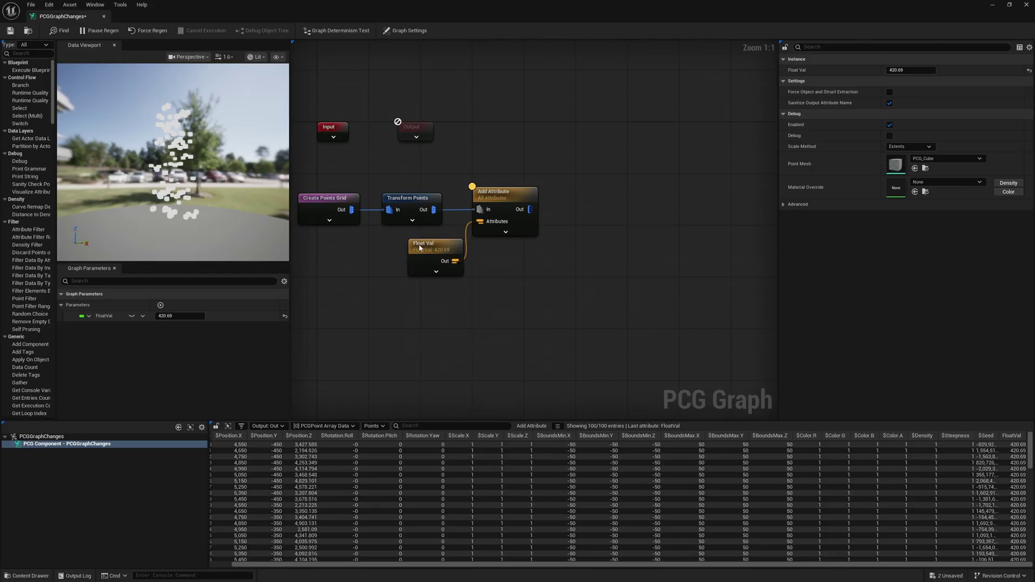
pyautogui.moveTo(420, 248); pyautogui.dragTo(399, 242)
# Add a separate Create Constant node in the empty area below the converted Float Val node.
pyautogui.rightClick(411, 300)
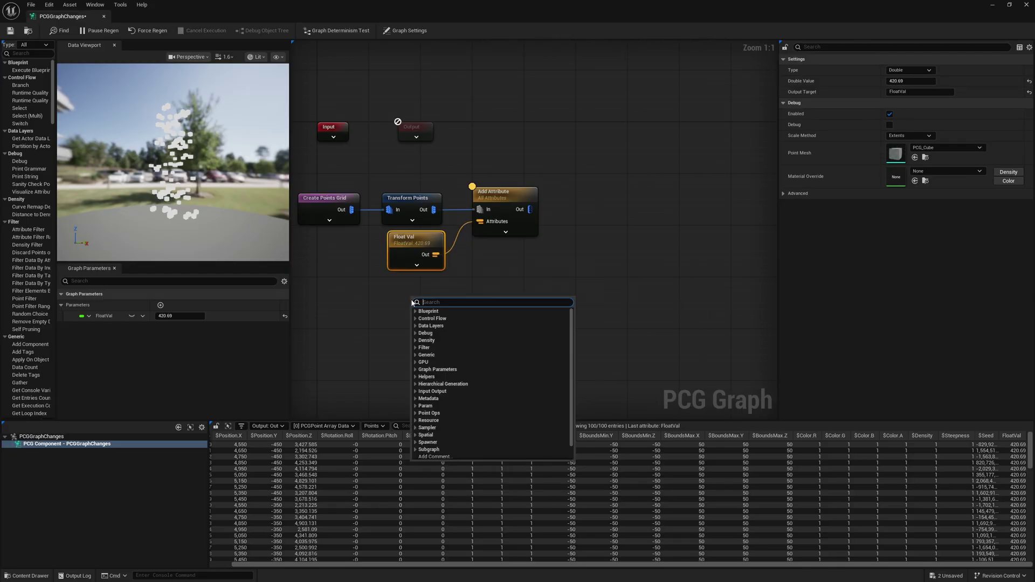
pyautogui.write('constant')
pyautogui.press('Return')
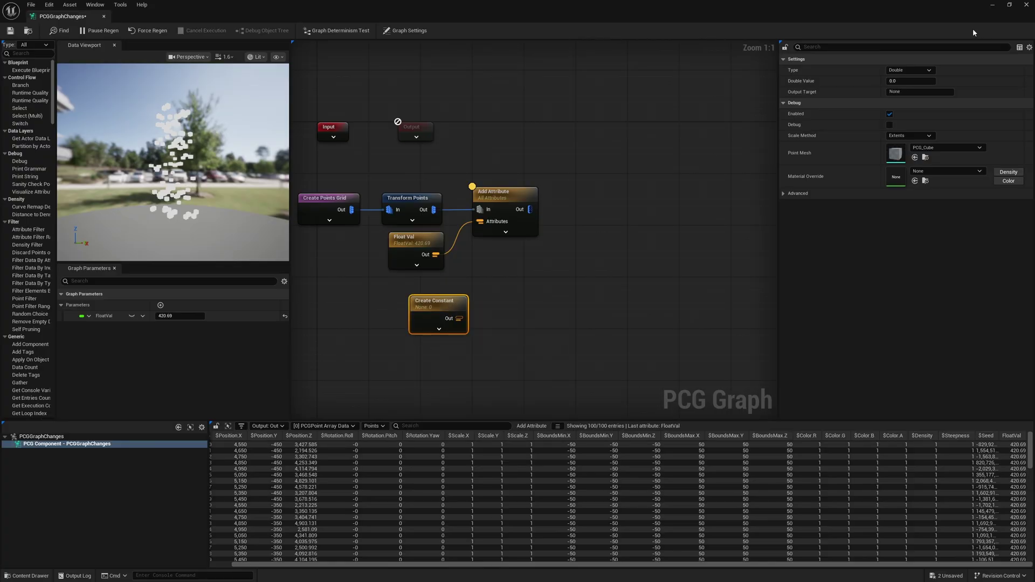
# Compare the settings of the Float Val and Create Constant nodes and review the data types available for the constant.
pyautogui.click(429, 243)
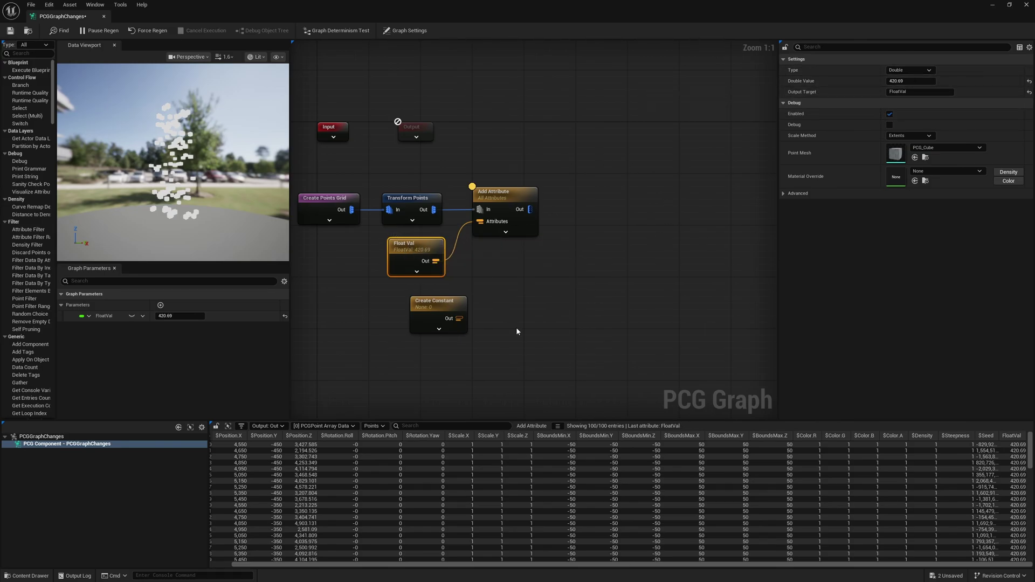
pyautogui.moveTo(445, 309); pyautogui.dragTo(435, 301)
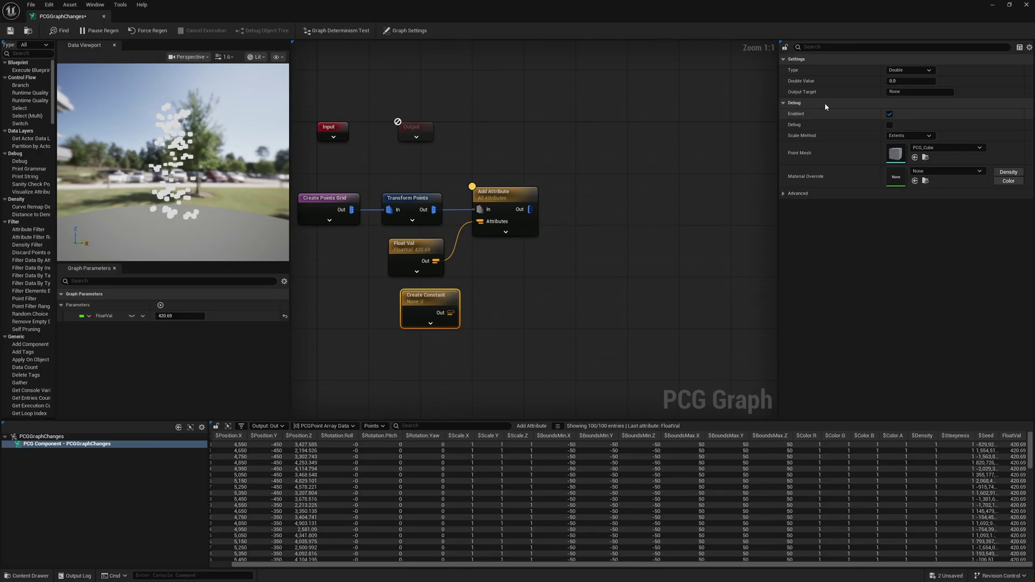
pyautogui.click(912, 70)
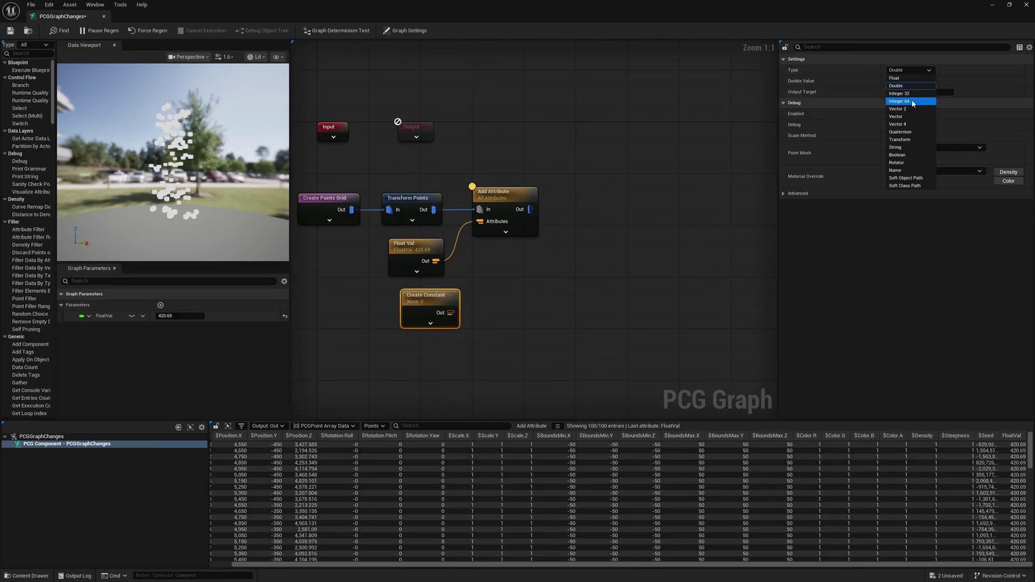
pyautogui.click(906, 155)
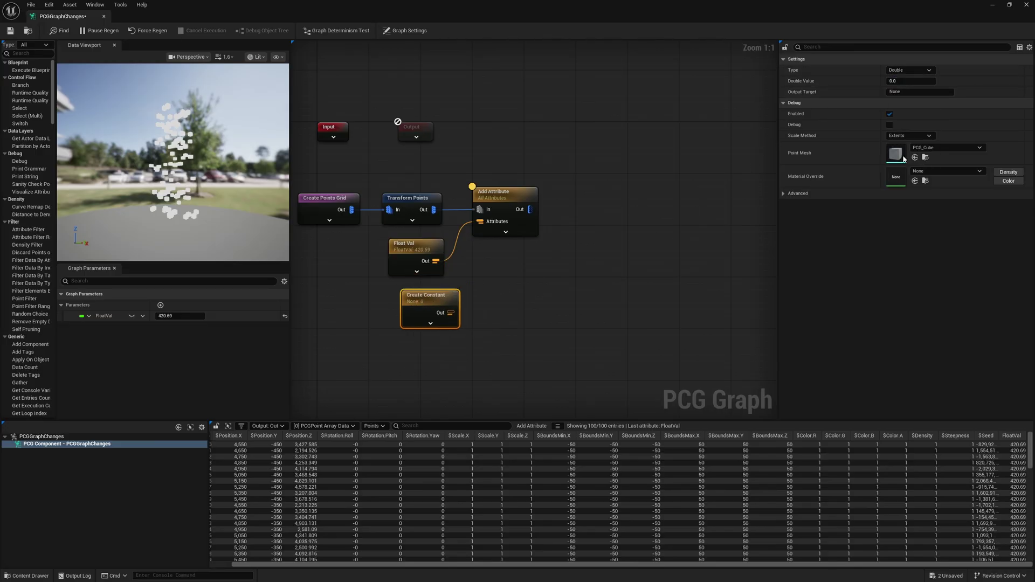
# Make the new constant an enabled Boolean with the output target PineappleOnPizza and convert it to a graph parameter getter.
pyautogui.click(913, 93)
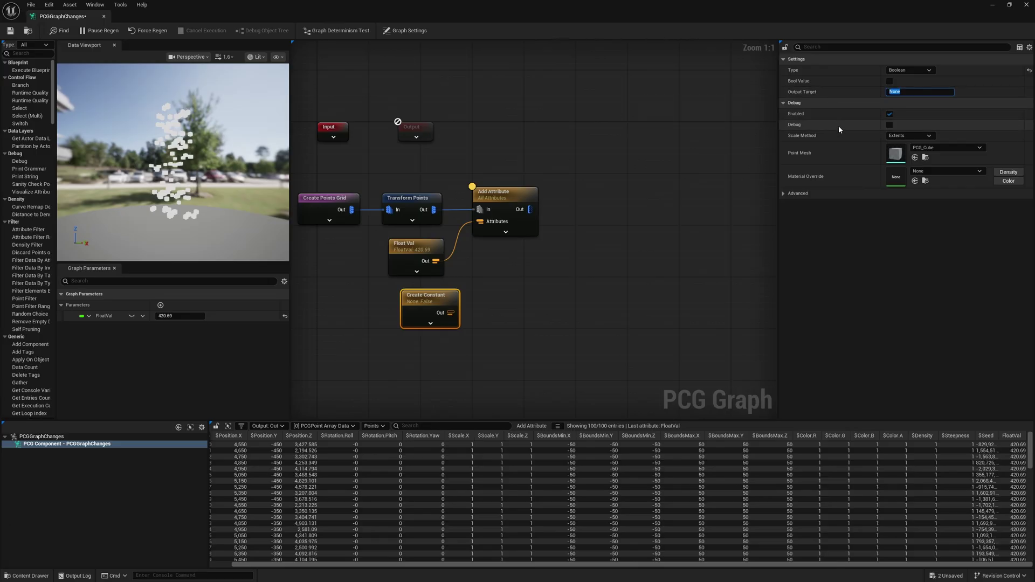
pyautogui.write('PineappleOnPizza')
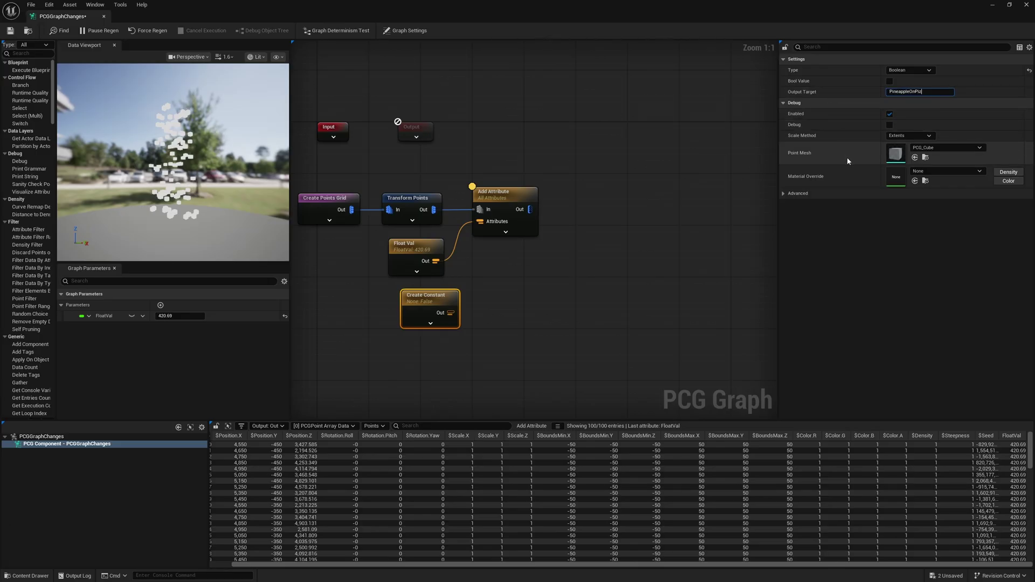
pyautogui.press('Return')
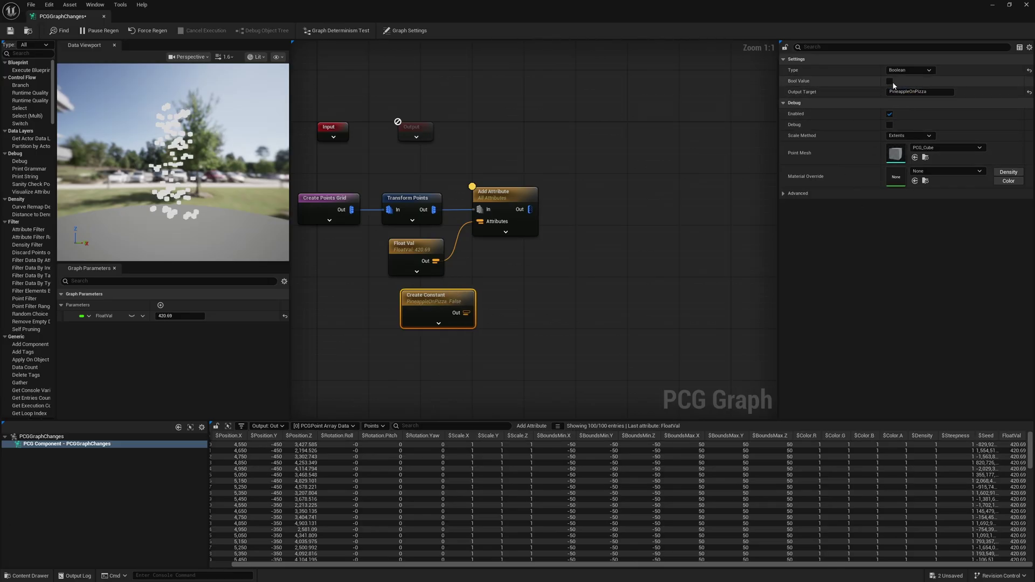
pyautogui.rightClick(425, 300)
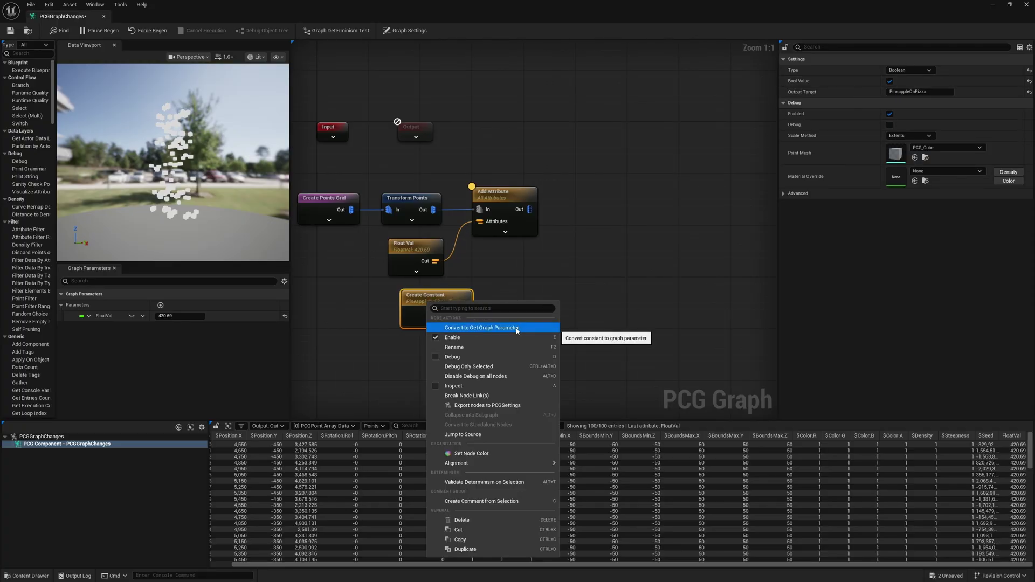
pyautogui.click(517, 328)
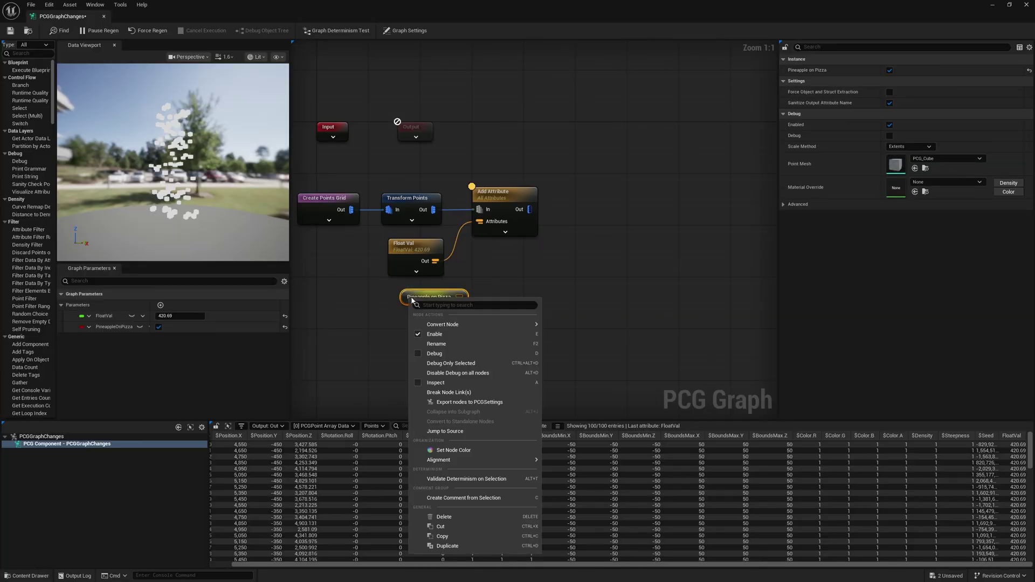
# Convert the Pineapple on Pizza getter to a generic Get Graph Parameter node and place it just below Float Val.
pyautogui.moveTo(509, 324)
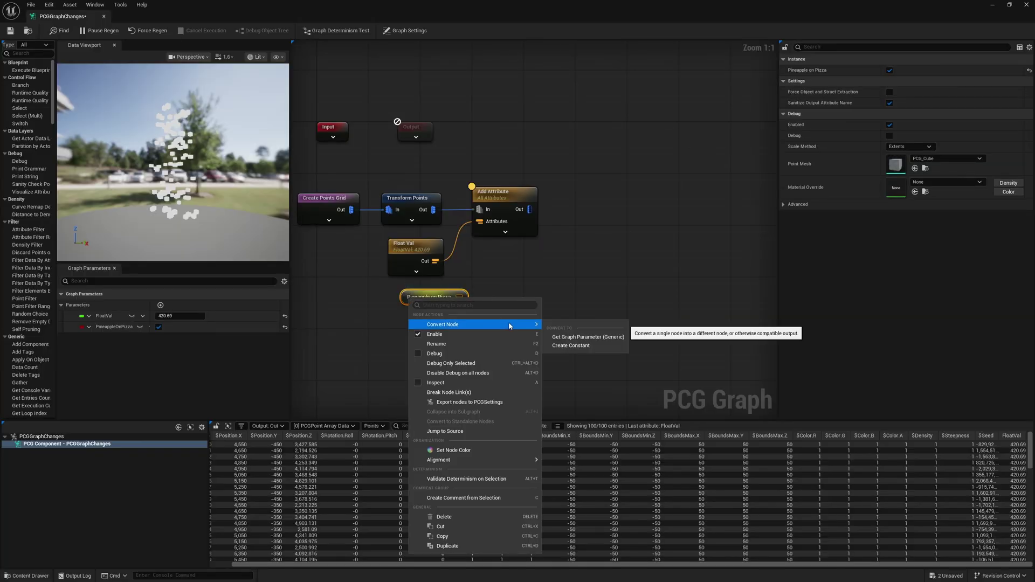
pyautogui.click(580, 338)
pyautogui.moveTo(428, 300); pyautogui.dragTo(403, 298)
# Add a separate Get Graph Parameter node beside the converted one.
pyautogui.rightClick(476, 296)
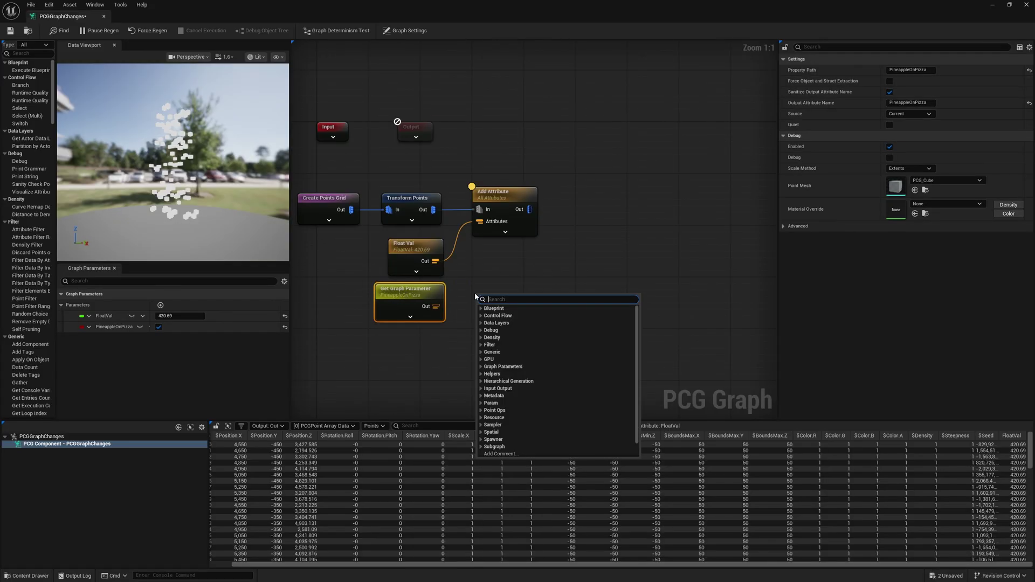
pyautogui.write('get graph')
pyautogui.press('Down')
pyautogui.press('Return')
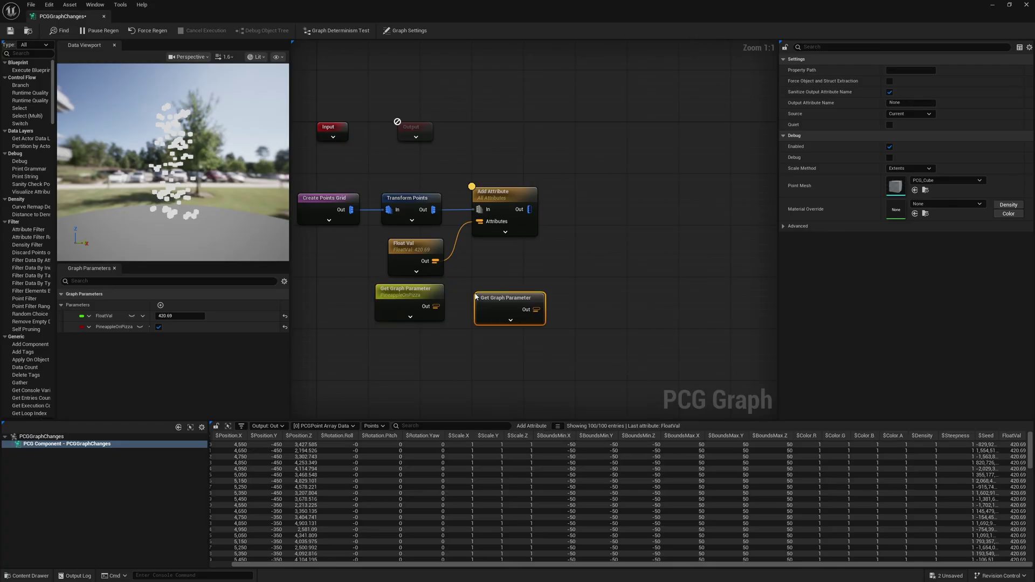
# Examine the converted node's property path and output attribute name, and compare the inspected outputs of both Get Graph Parameter nodes.
pyautogui.click(399, 294)
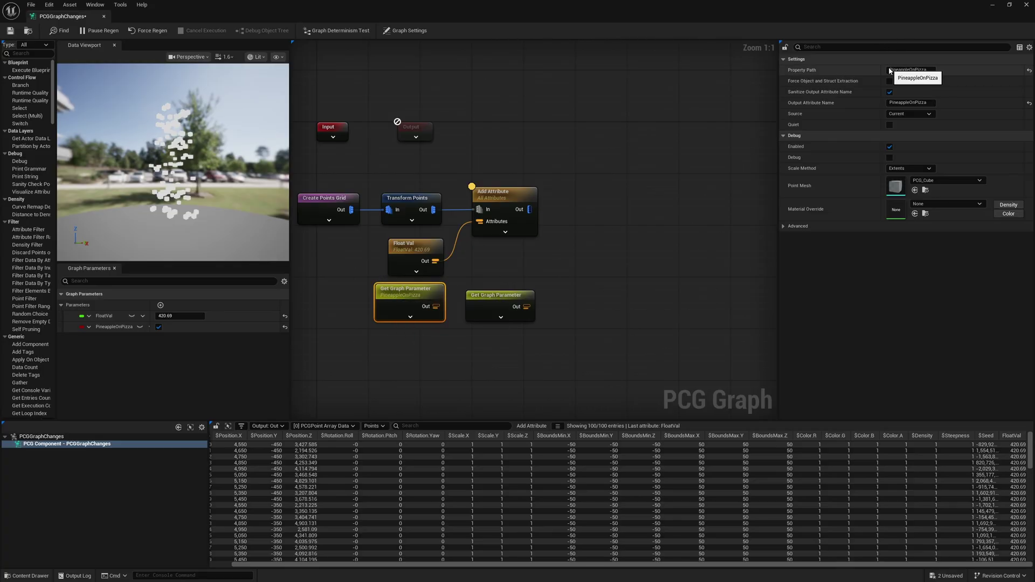
pyautogui.click(923, 69)
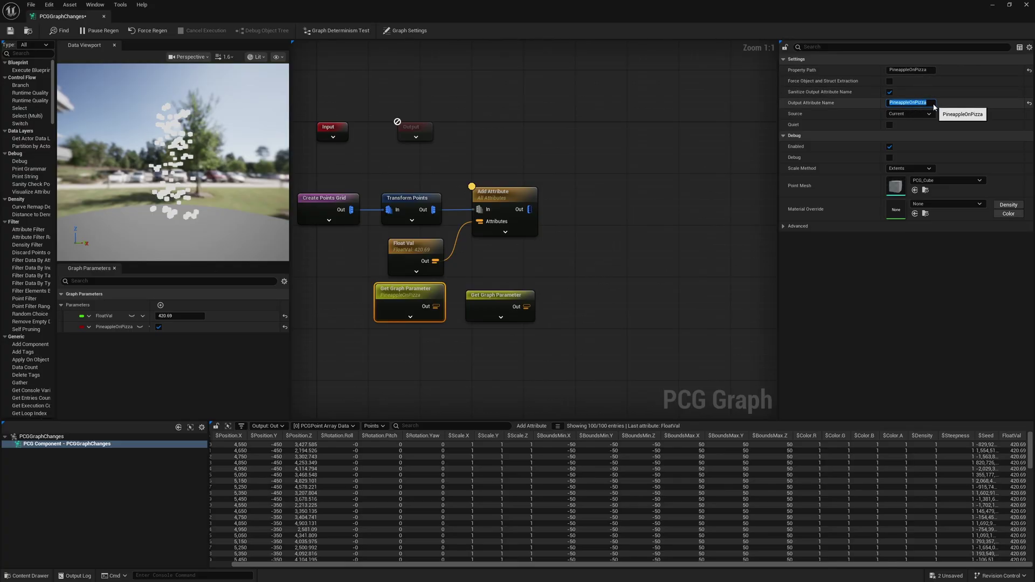
pyautogui.click(855, 120)
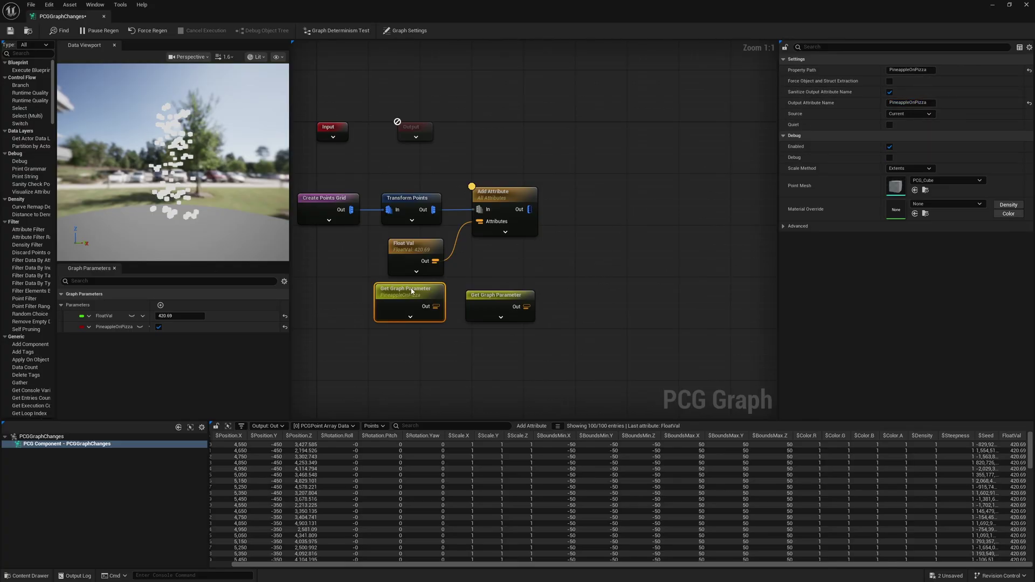
pyautogui.press('a')
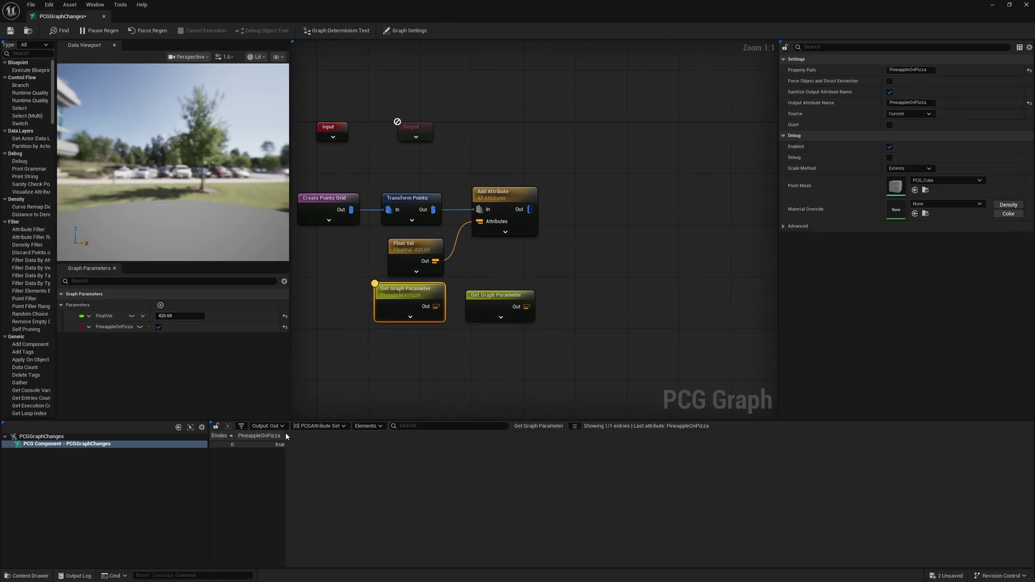
pyautogui.click(494, 302)
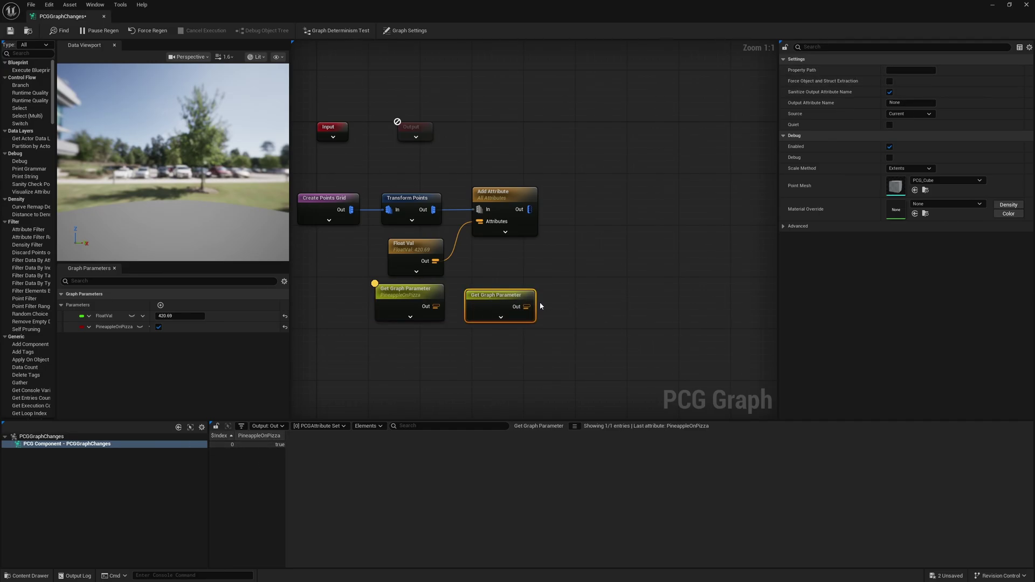
pyautogui.press('a')
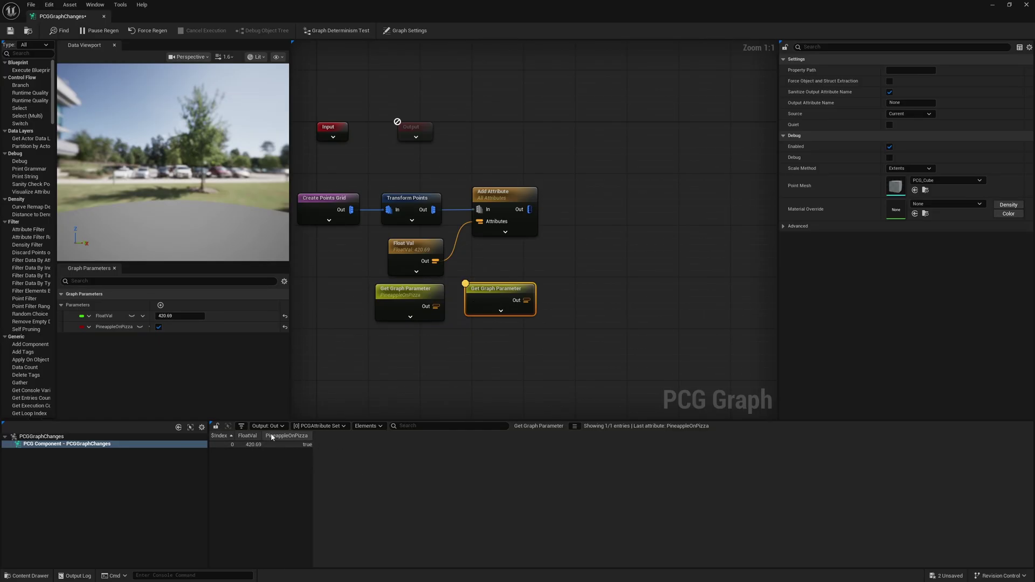
# Remove the PineappleOnPizza getter and replace Float Val with the blank Get Graph Parameter node as the Add Attribute node's attributes input.
pyautogui.moveTo(413, 351); pyautogui.dragTo(390, 331)
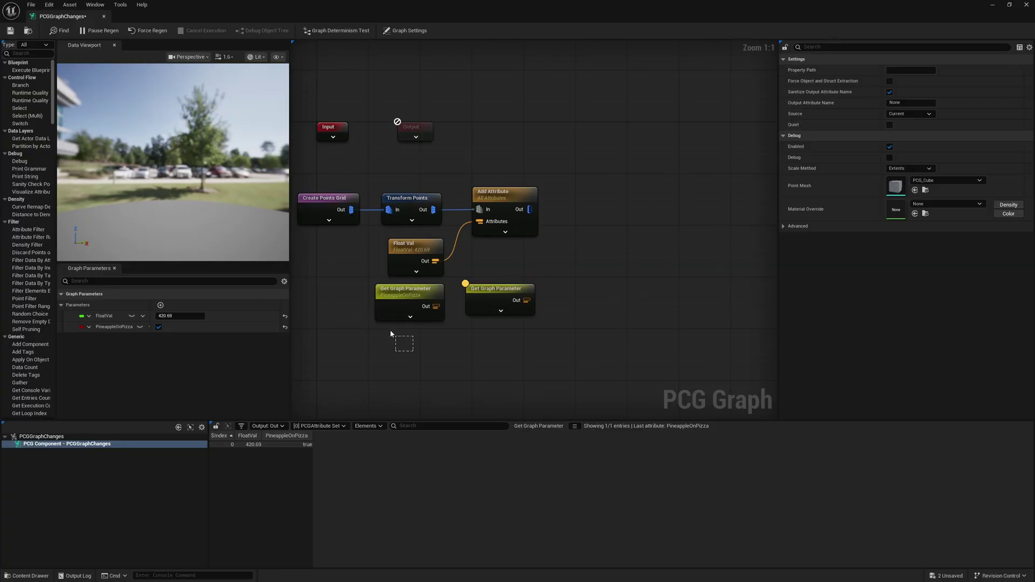
pyautogui.hotkey('ctrl', 'z')
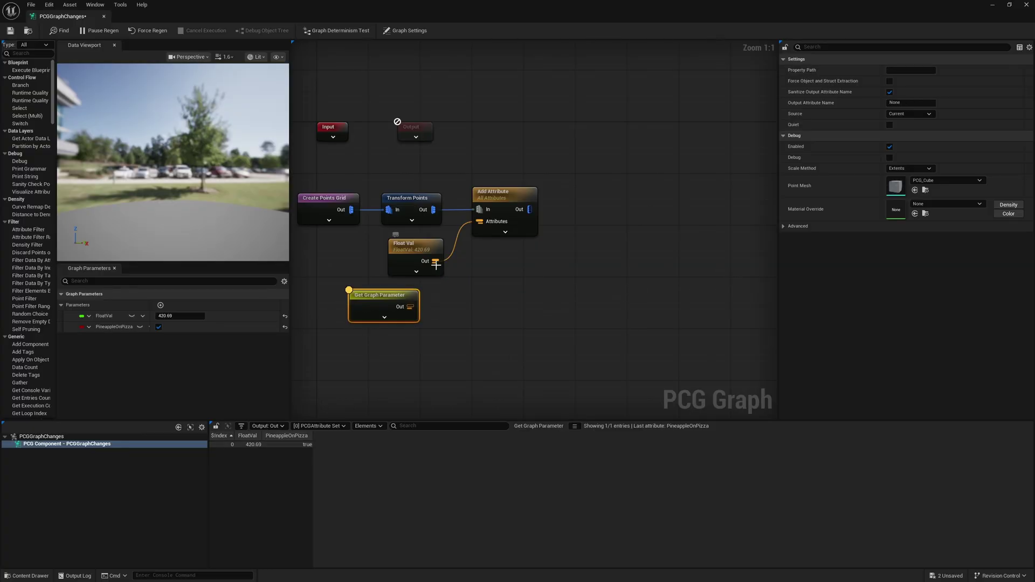
pyautogui.keyDown('ctrl'); pyautogui.moveTo(435, 263); pyautogui.dragTo(411, 307); pyautogui.keyUp('ctrl')
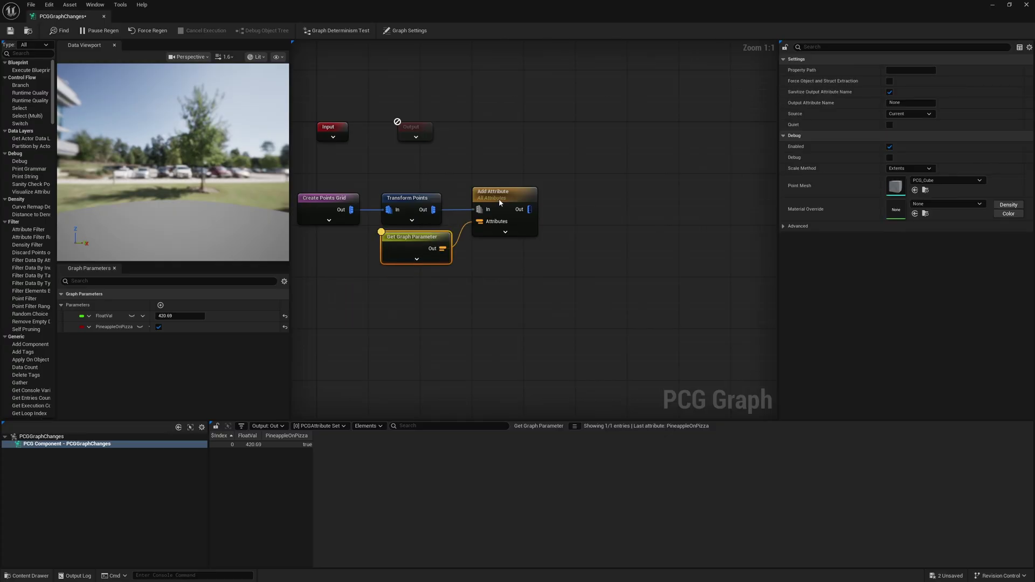
# Inspect the last columns of the Add Attribute output, including a new Offset vector graph parameter set to 0, 0, 100.
pyautogui.click(503, 193)
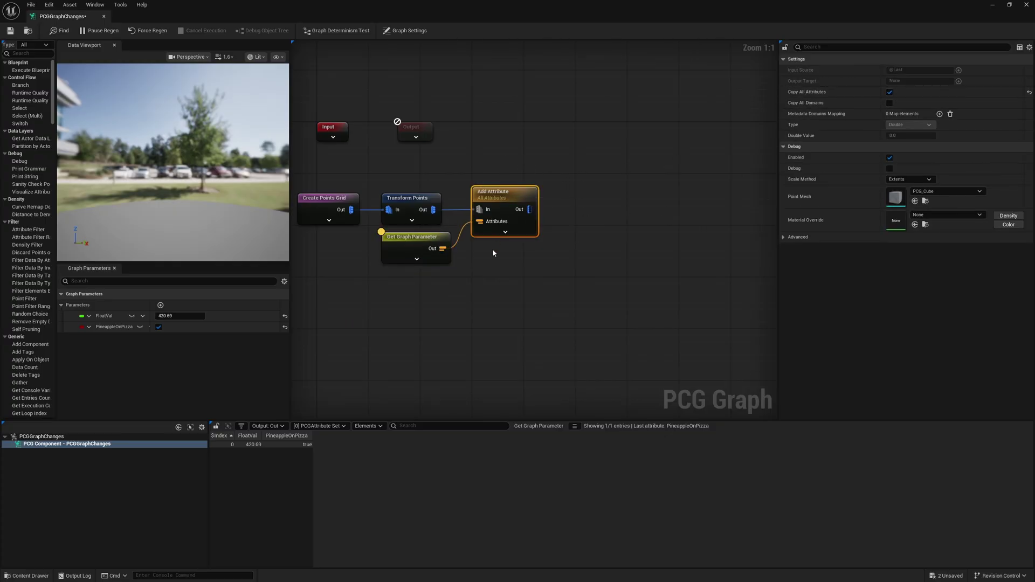
pyautogui.press('a')
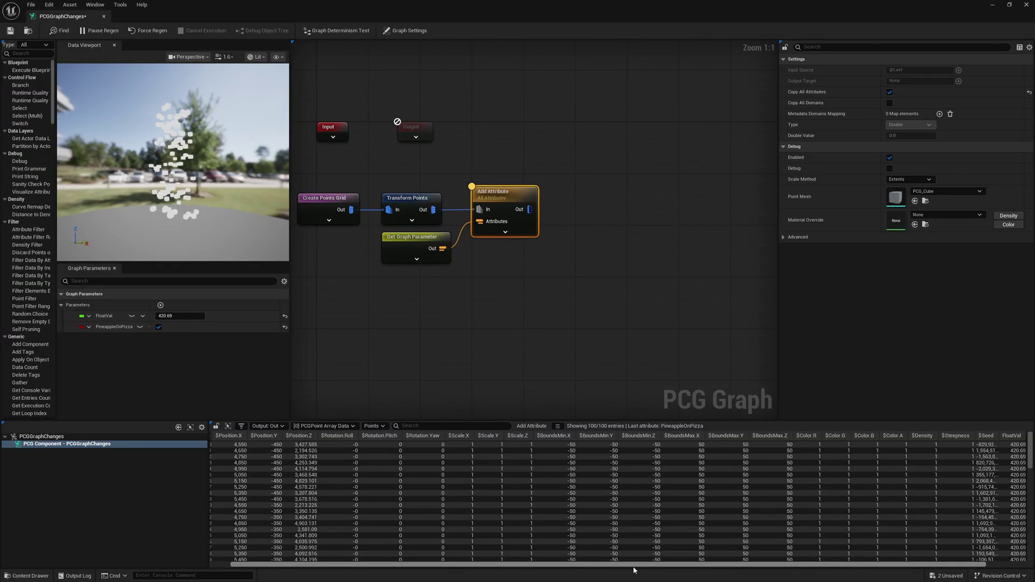
pyautogui.moveTo(634, 564); pyautogui.dragTo(680, 565)
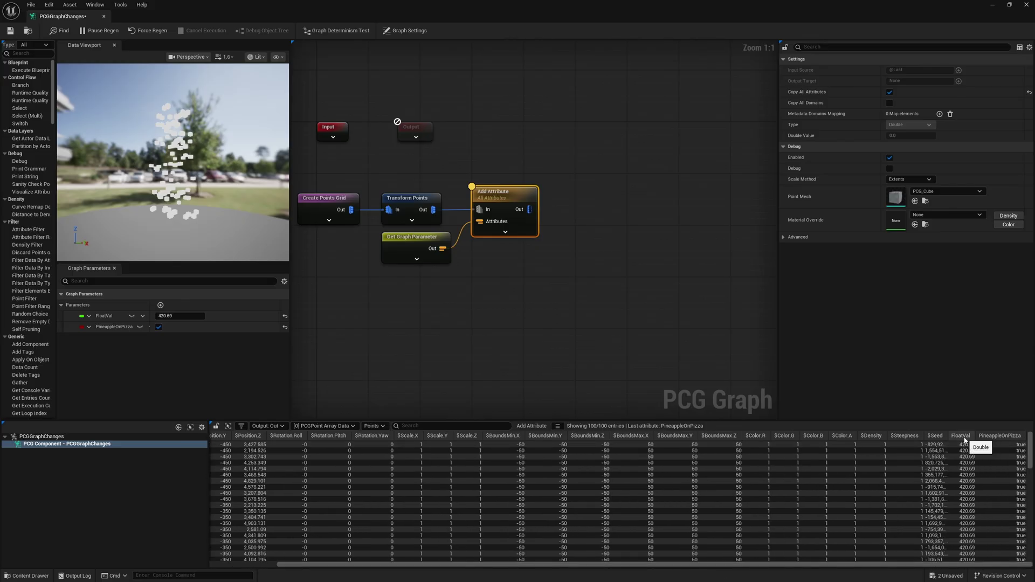
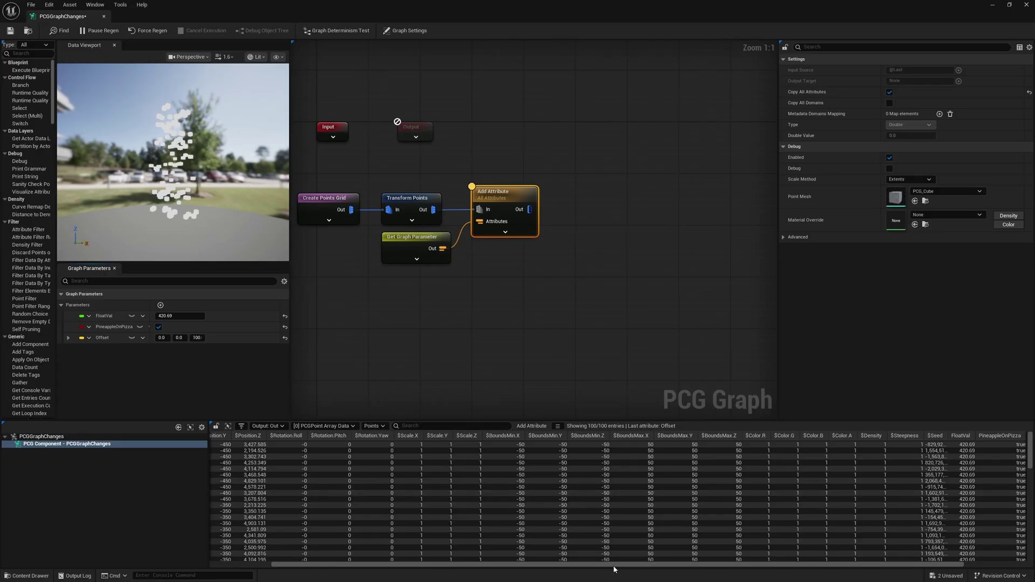
pyautogui.moveTo(617, 566); pyautogui.dragTo(712, 576)
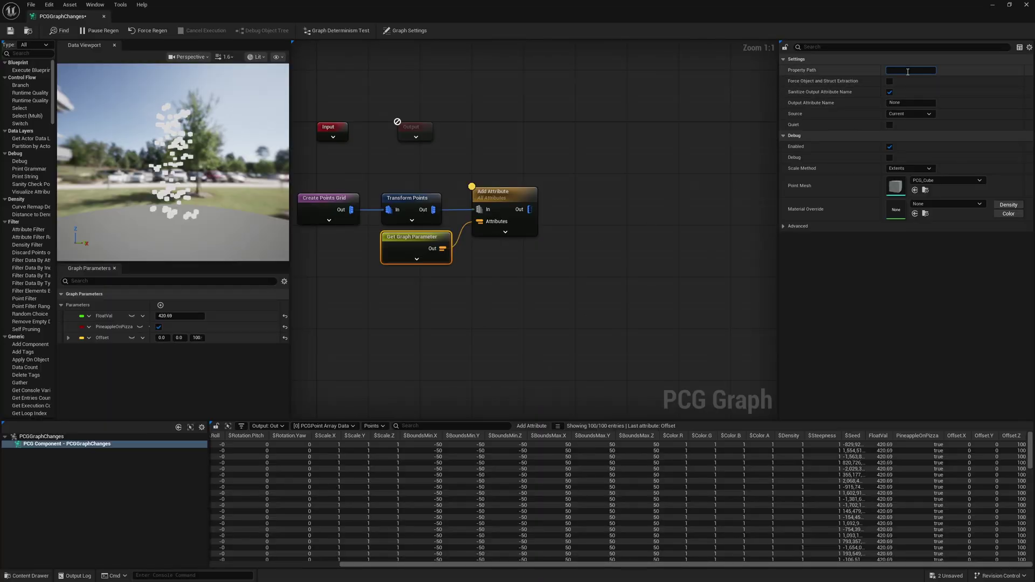
# Set both the property path and the output attribute name of the Get Graph Parameter node to Offset.
pyautogui.press('Return')
pyautogui.click(904, 102)
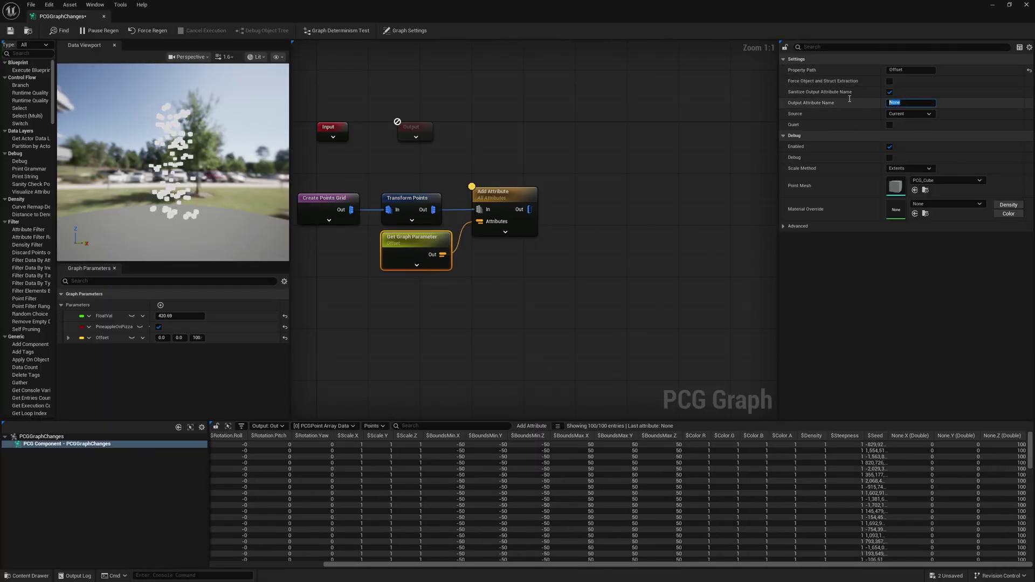
pyautogui.write('Offset')
pyautogui.press('Return')
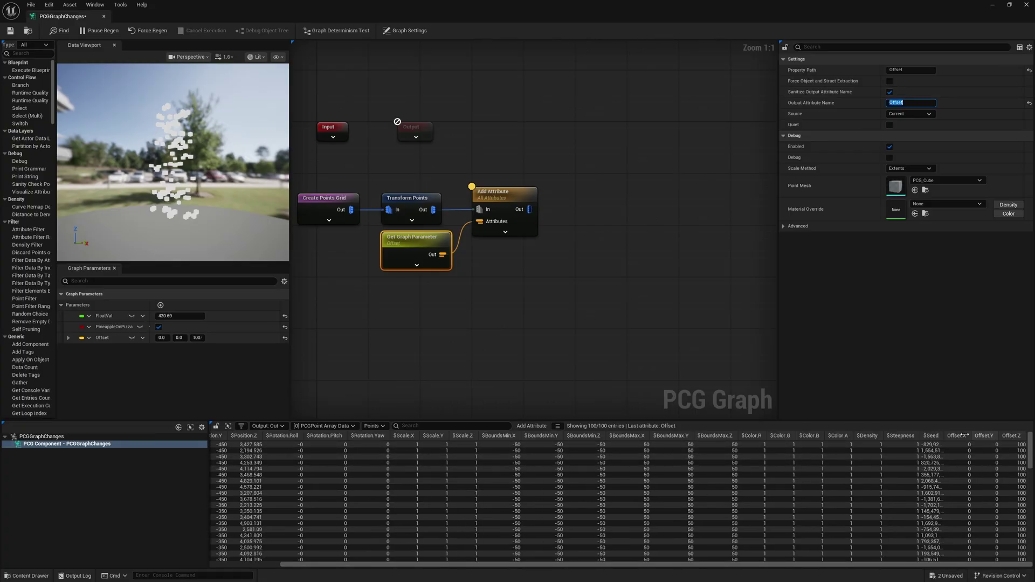
# Turn off Copy All Attributes on the Add Attribute node.
pyautogui.click(504, 194)
pyautogui.click(890, 92)
pyautogui.click(891, 92)
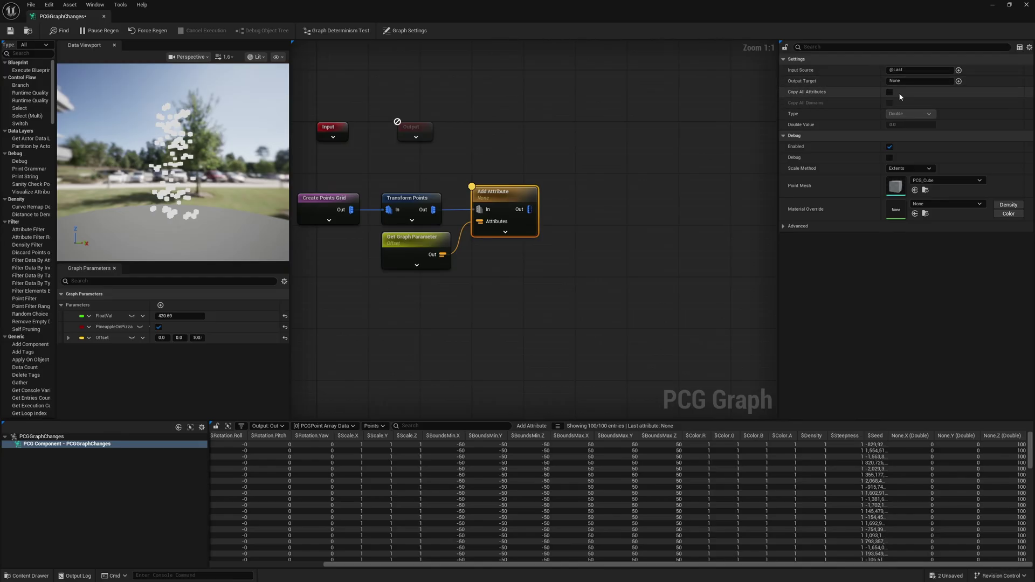
# Reset the Get Graph Parameter node's property path and output name, and inspect its output followed by the Add Attribute output.
pyautogui.click(439, 243)
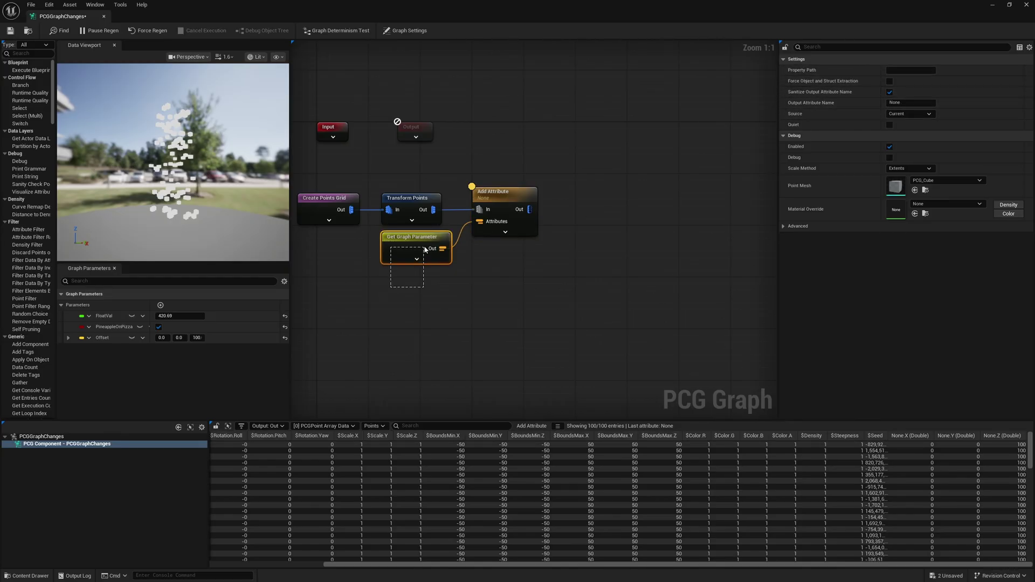
pyautogui.press('a')
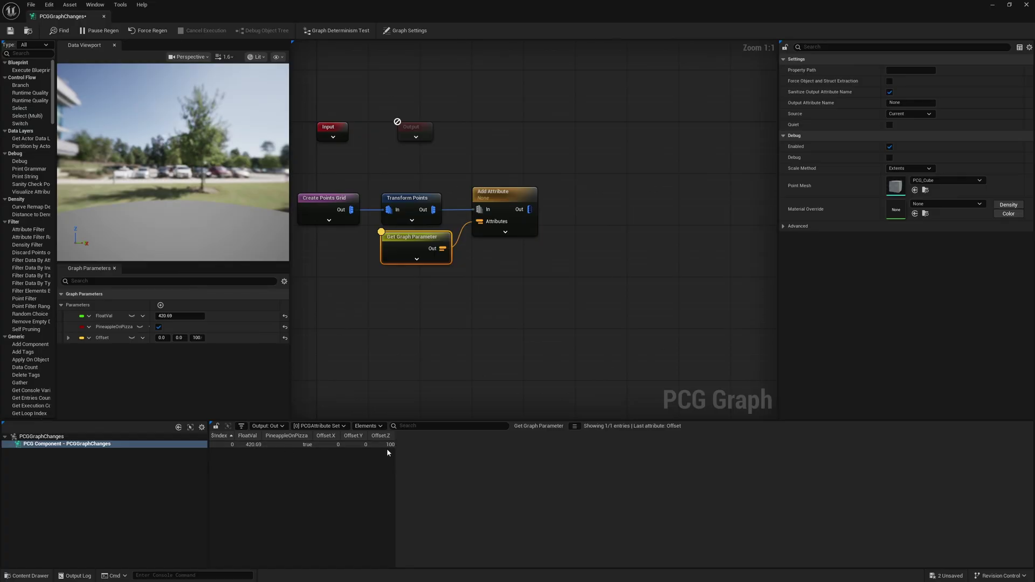
pyautogui.click(506, 228)
pyautogui.press('a')
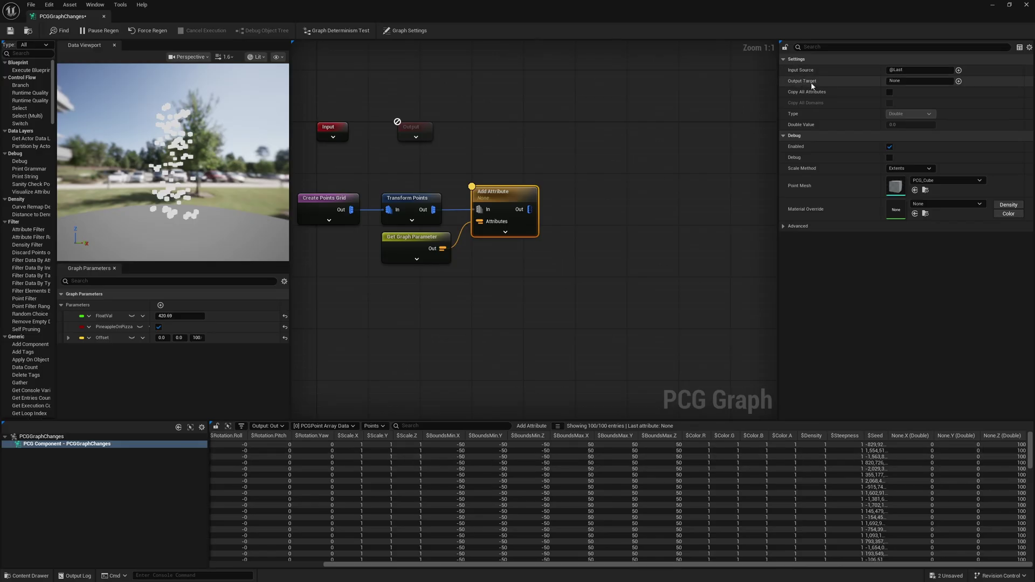
# Set the Add Attribute node's output target to Offset.
pyautogui.click(890, 81)
pyautogui.write('O')
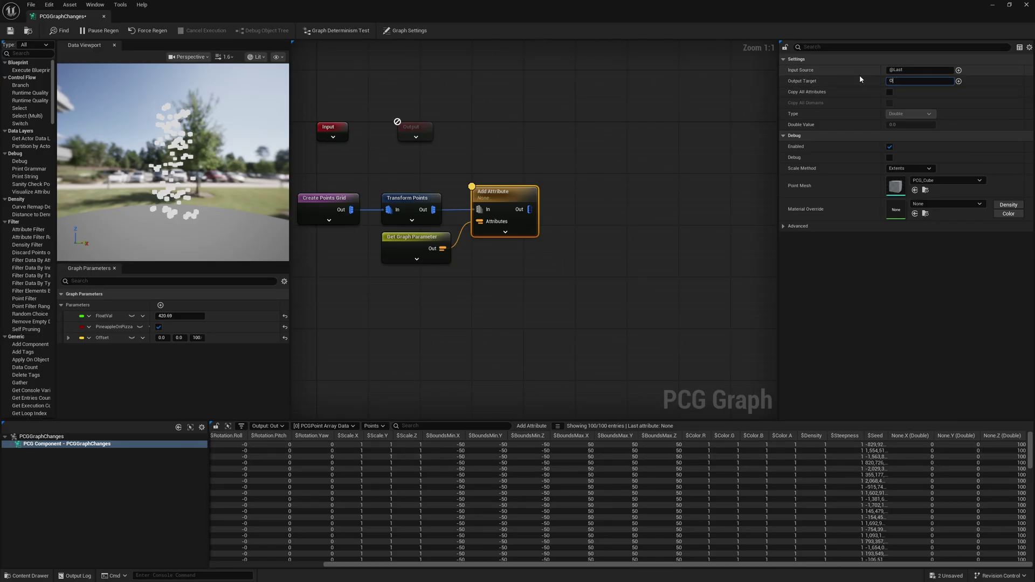
pyautogui.write('ffset')
pyautogui.press('Return')
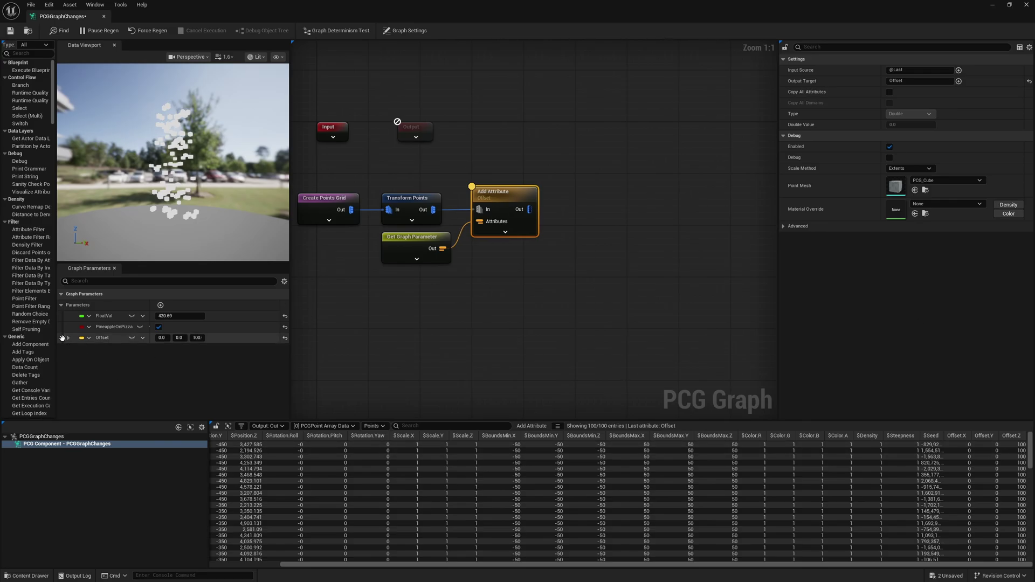
# Reorder the graph parameters to Offset, PineappleOnPizza, FloatVal.
pyautogui.moveTo(62, 338); pyautogui.dragTo(65, 326)
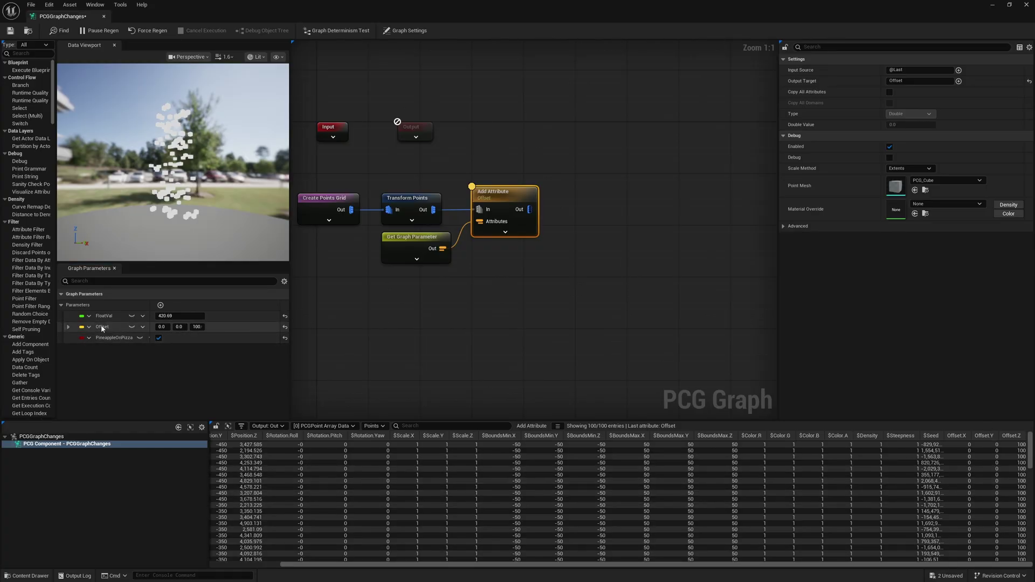
pyautogui.moveTo(63, 327); pyautogui.dragTo(68, 342)
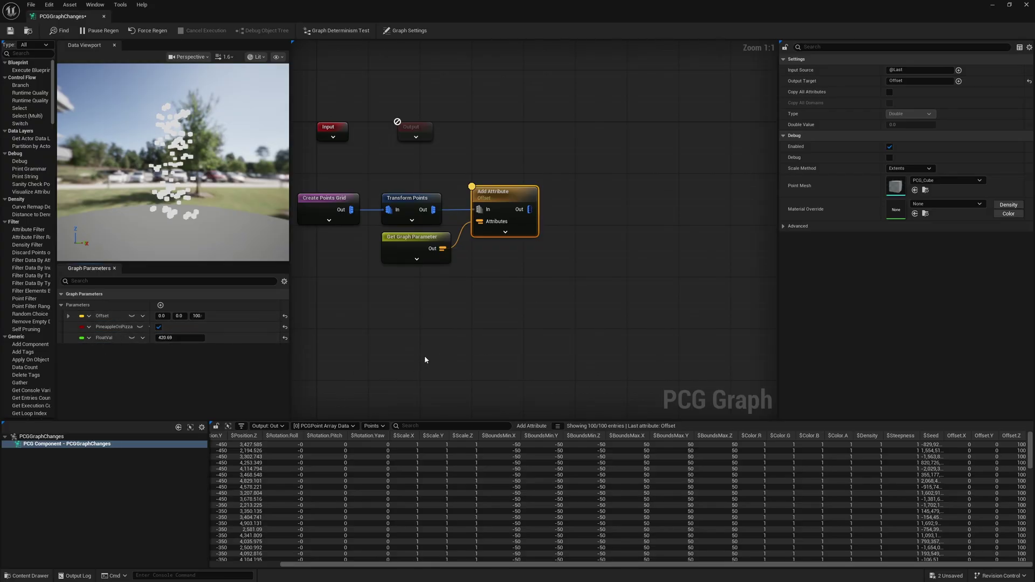
# Change the FloatVal graph parameter from a single value to an array.
pyautogui.click(401, 241)
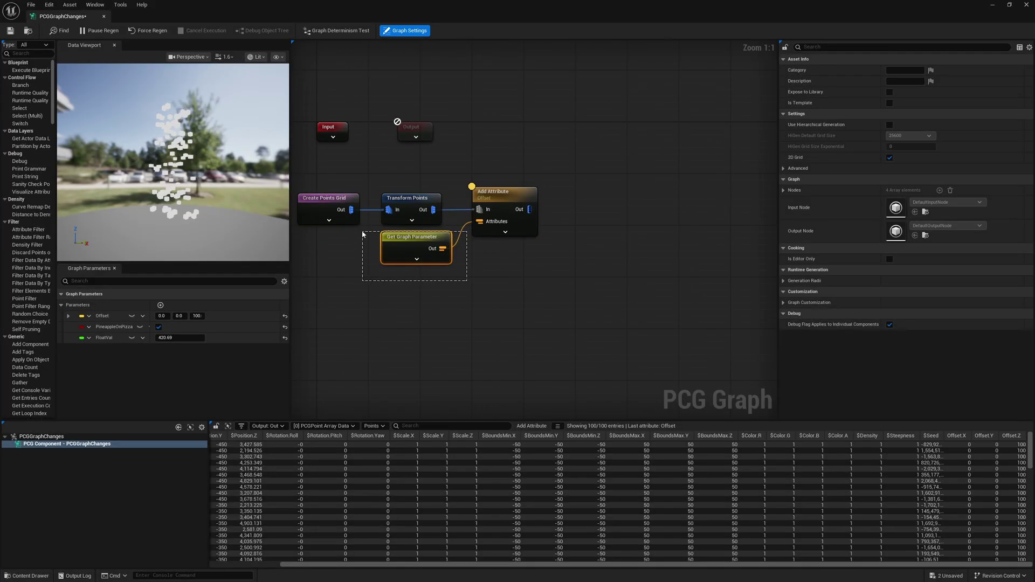
pyautogui.moveTo(363, 235); pyautogui.dragTo(362, 234)
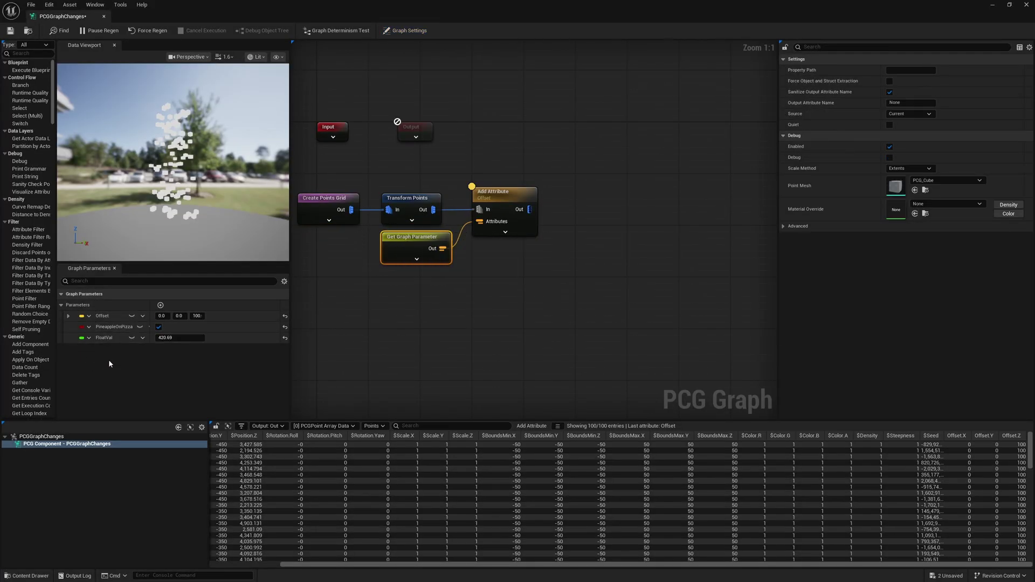
pyautogui.click(88, 338)
pyautogui.click(89, 338)
pyautogui.click(89, 338)
pyautogui.click(89, 338)
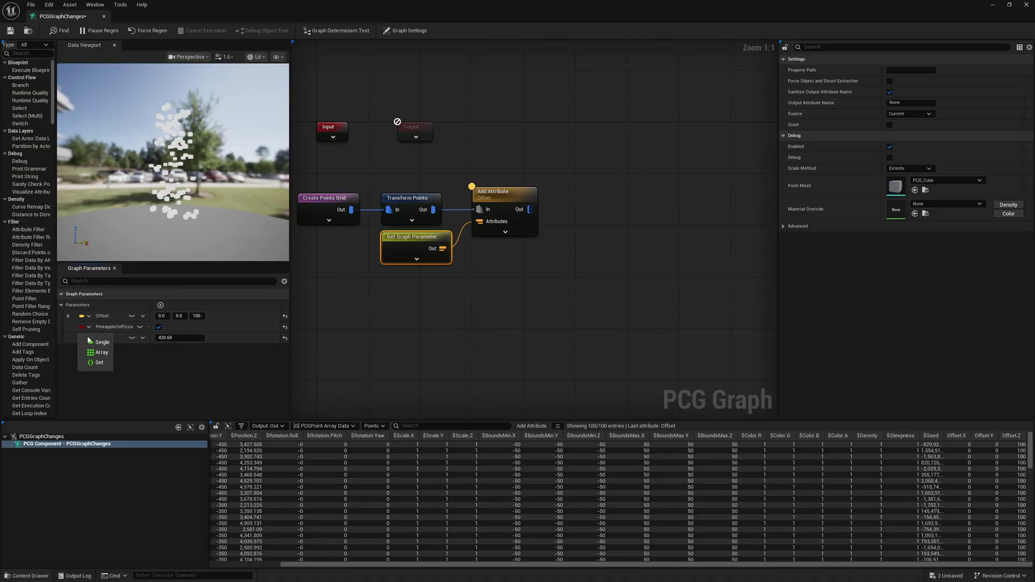
pyautogui.click(102, 353)
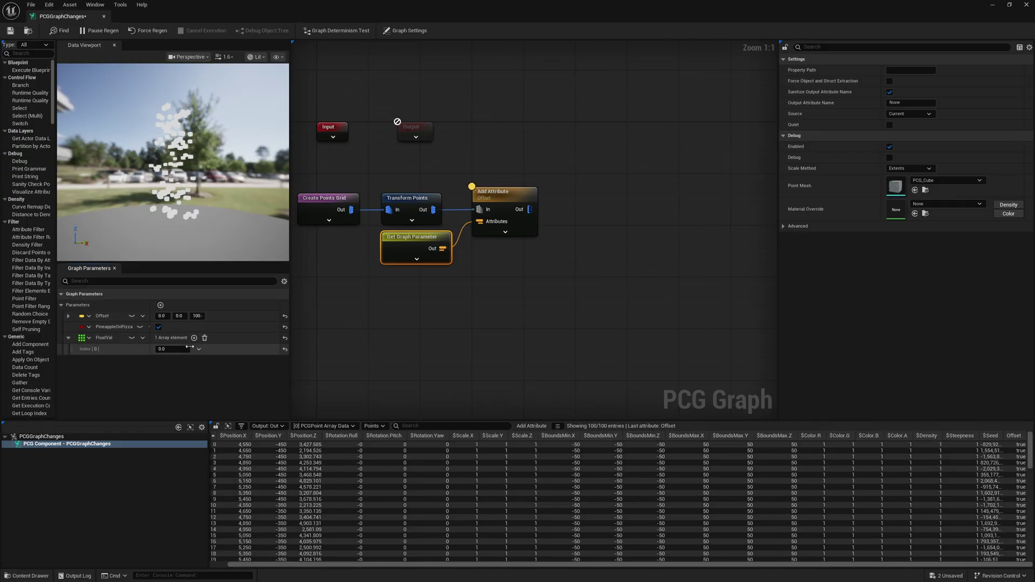
# Set the FloatVal array's first element to 69, and add a second element with the value 420.
pyautogui.click(179, 348)
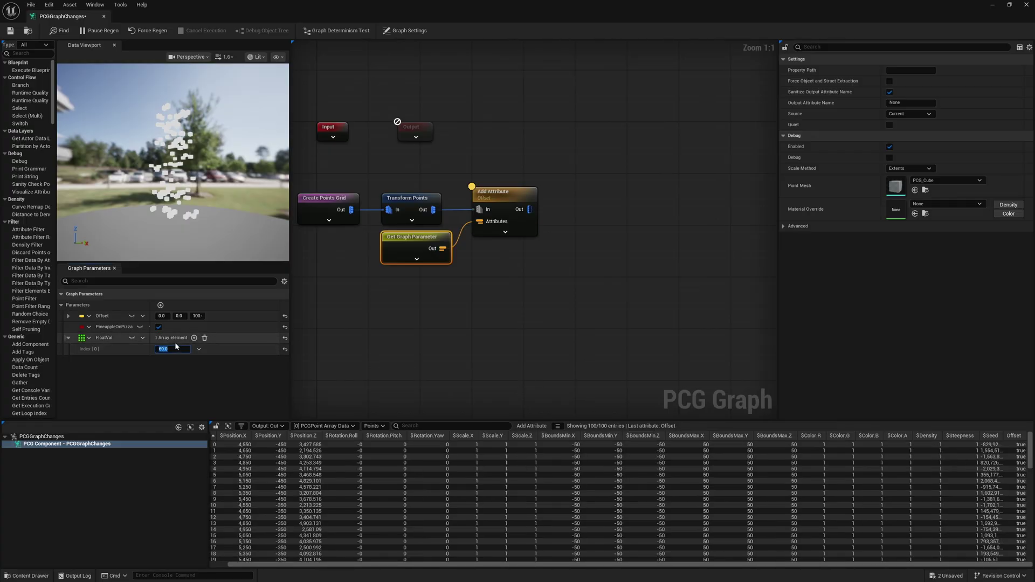
pyautogui.click(194, 338)
pyautogui.click(170, 361)
pyautogui.write('420')
# Turn on Copy All Attributes on the Add Attribute node and inspect the Get Graph Parameter node's output.
pyautogui.click(501, 215)
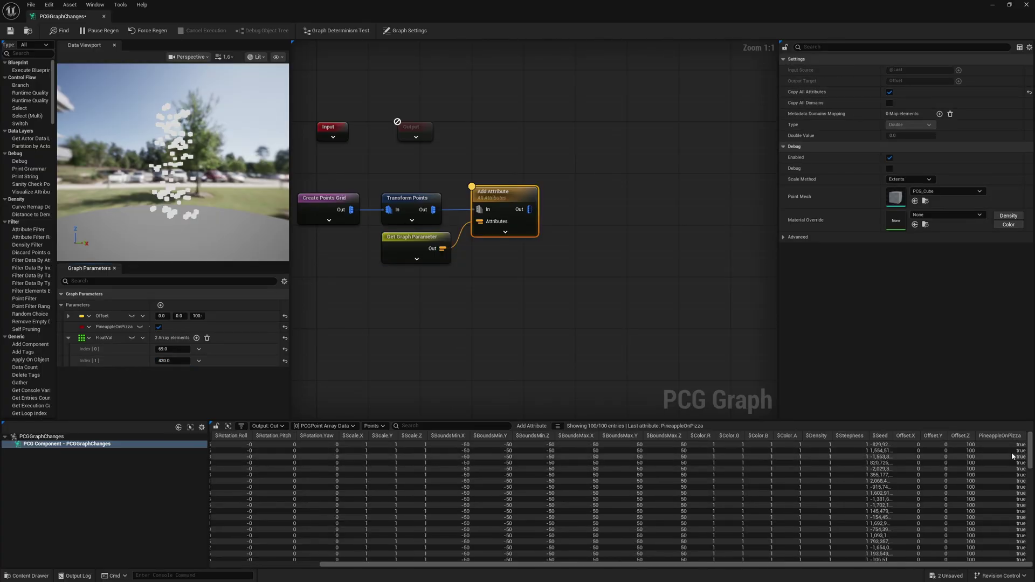
pyautogui.click(415, 249)
pyautogui.press('a')
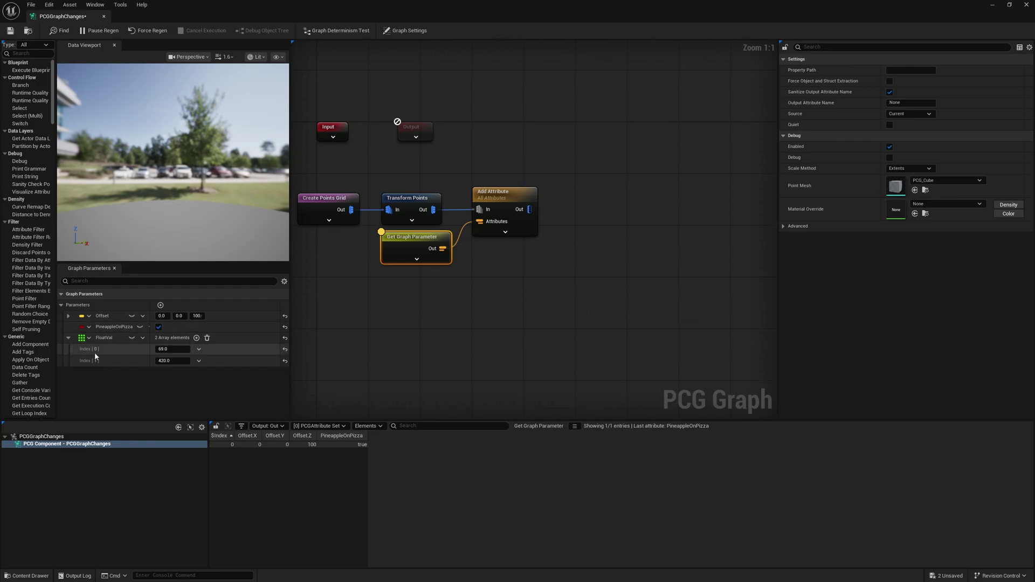
# Add a Float Val parameter node below Get Graph Parameter and inspect its output.
pyautogui.rightClick(399, 296)
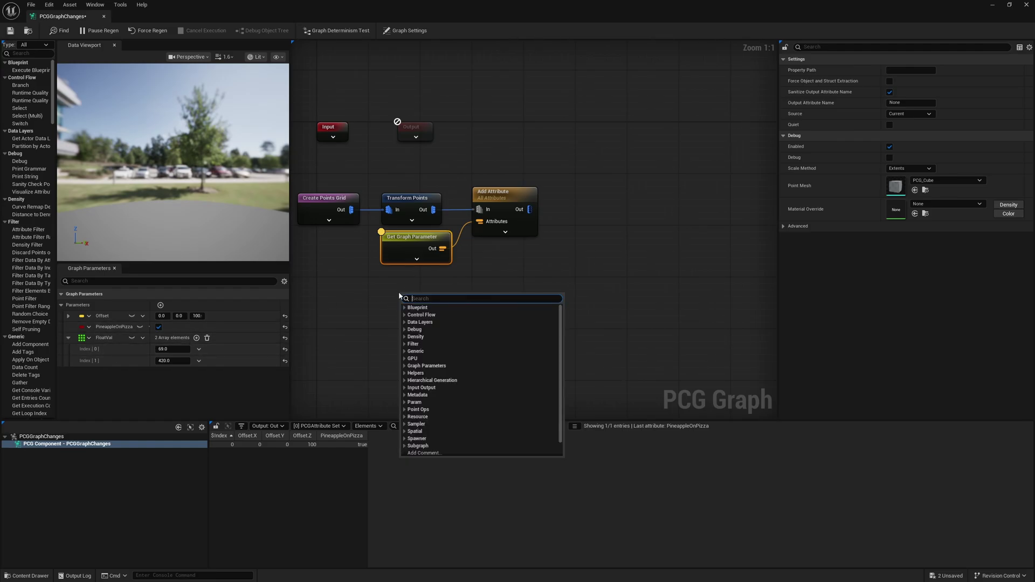
pyautogui.write('float')
pyautogui.press('Return')
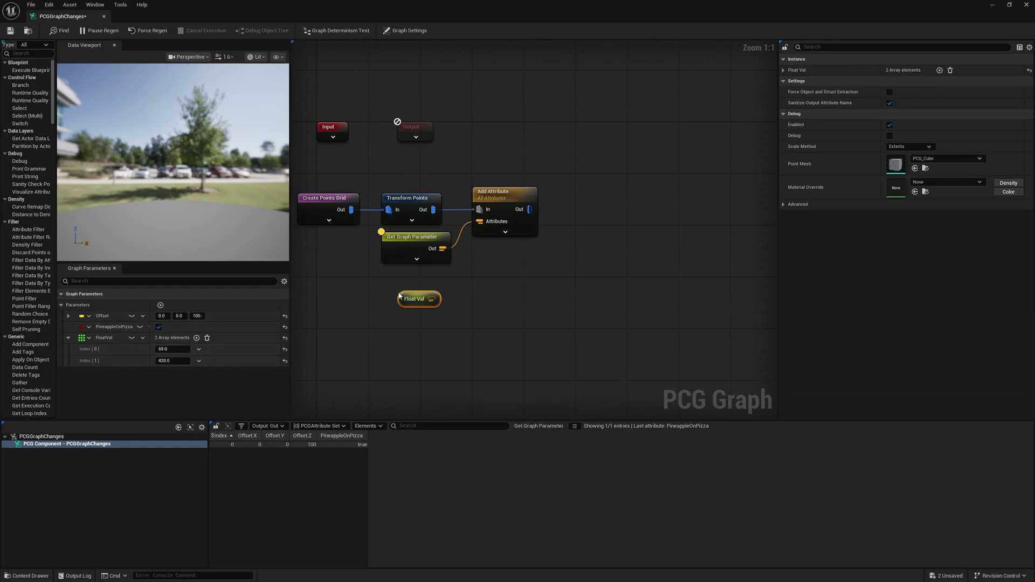
pyautogui.press('a')
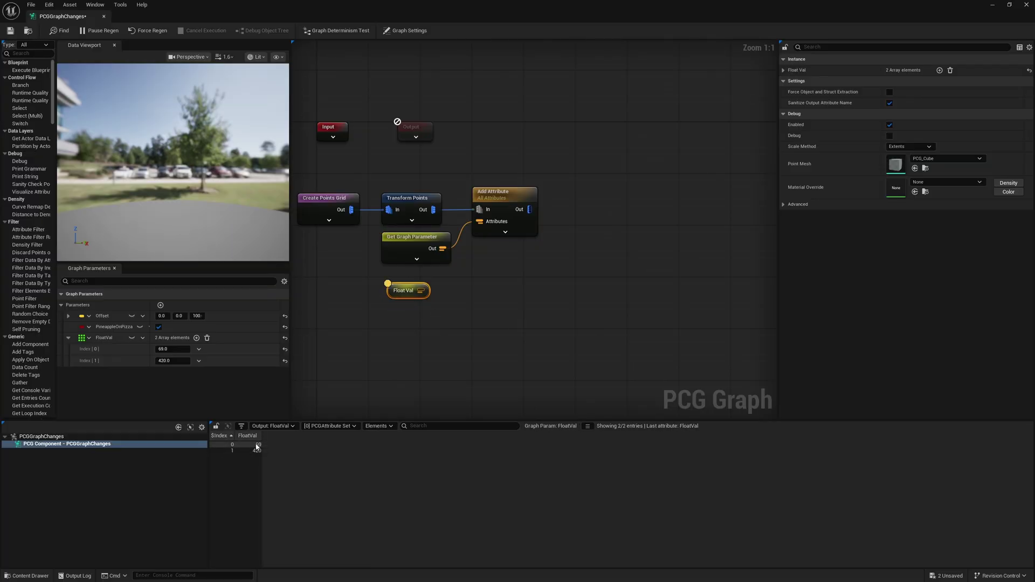
# Add a Match And Set Attributes node after Add Attribute, feed Float Val into its Match Data, and inspect the resulting FloatVal attribute.
pyautogui.moveTo(529, 209); pyautogui.dragTo(551, 205)
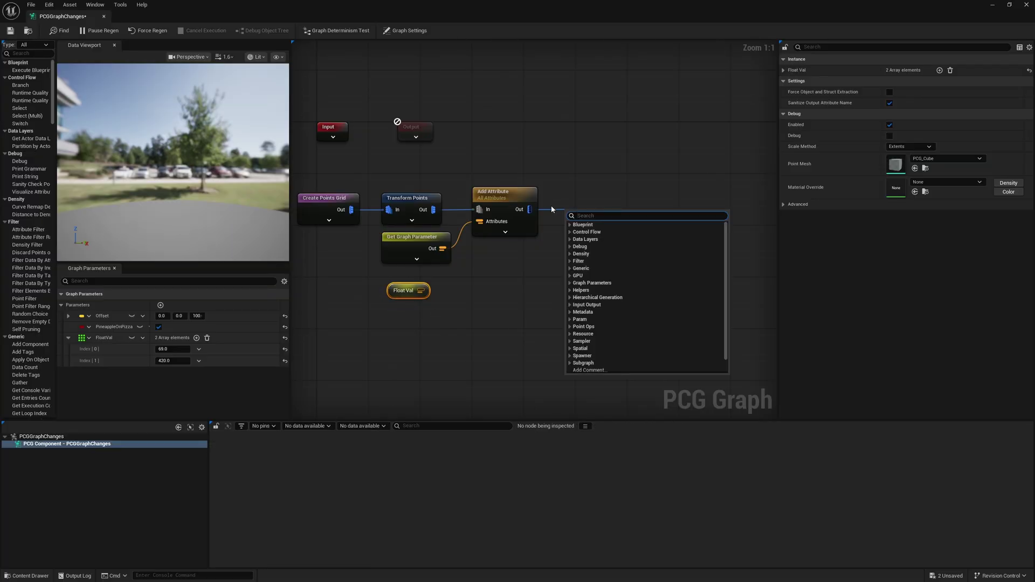
pyautogui.write('matc')
pyautogui.press('Return')
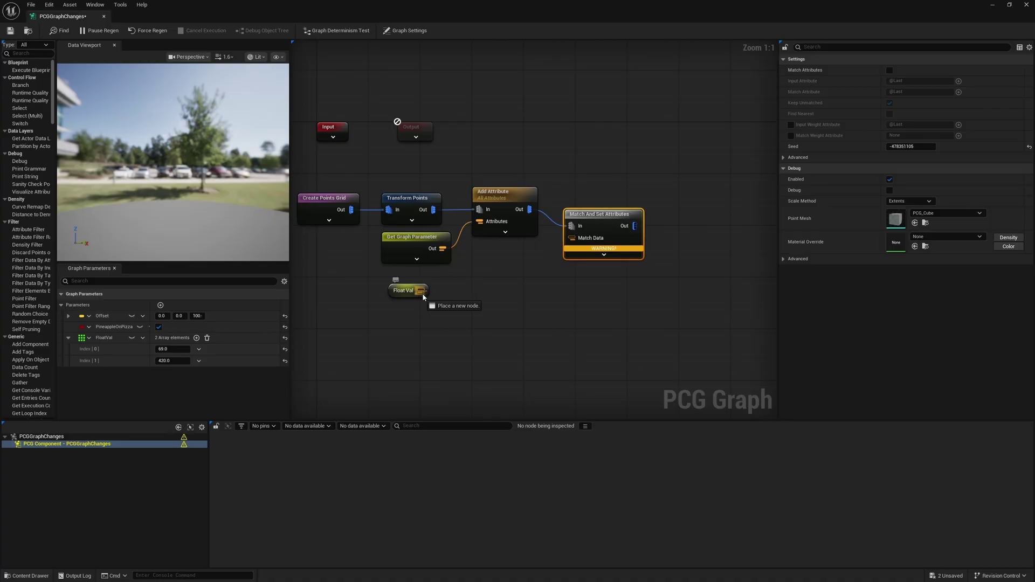
pyautogui.moveTo(421, 292); pyautogui.dragTo(575, 239)
pyautogui.press('q')
pyautogui.press('a')
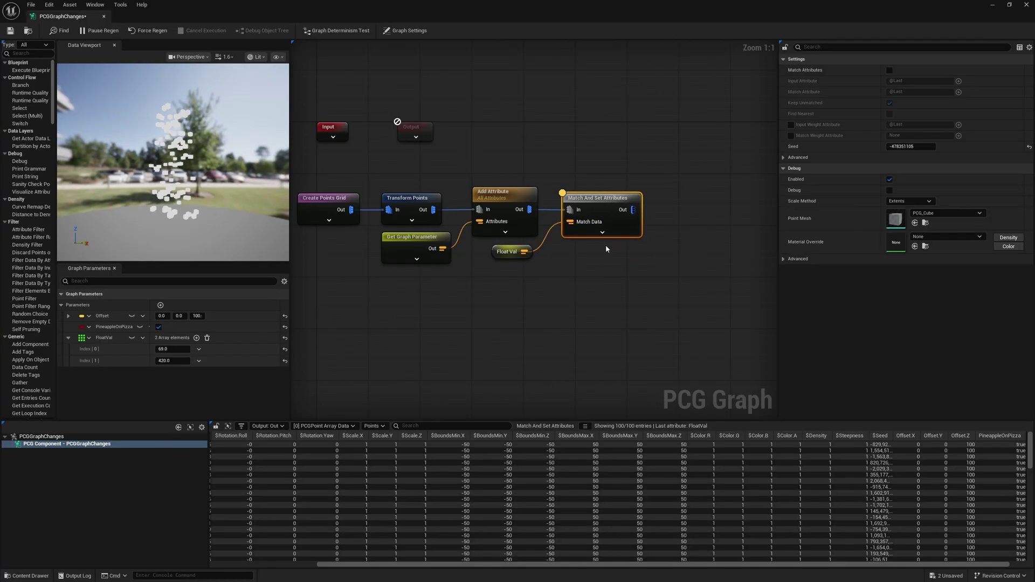
pyautogui.moveTo(812, 564); pyautogui.dragTo(859, 564)
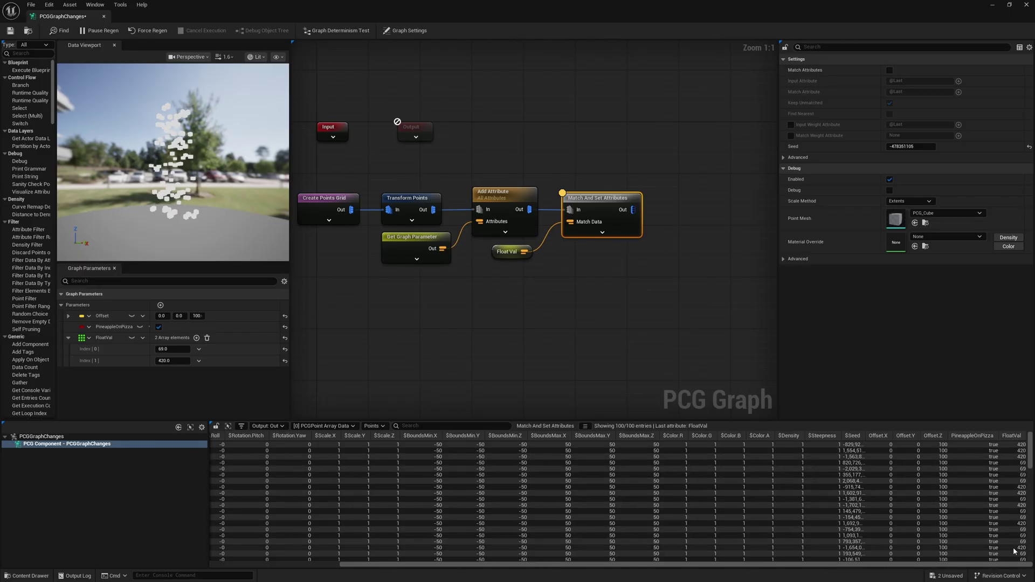
# Nudge the Float Val and Get Graph Parameter nodes into place below the node chain.
pyautogui.moveTo(502, 256)
pyautogui.mouseDown()
pyautogui.moveTo(525, 261)
pyautogui.moveTo(516, 259)
pyautogui.mouseUp()
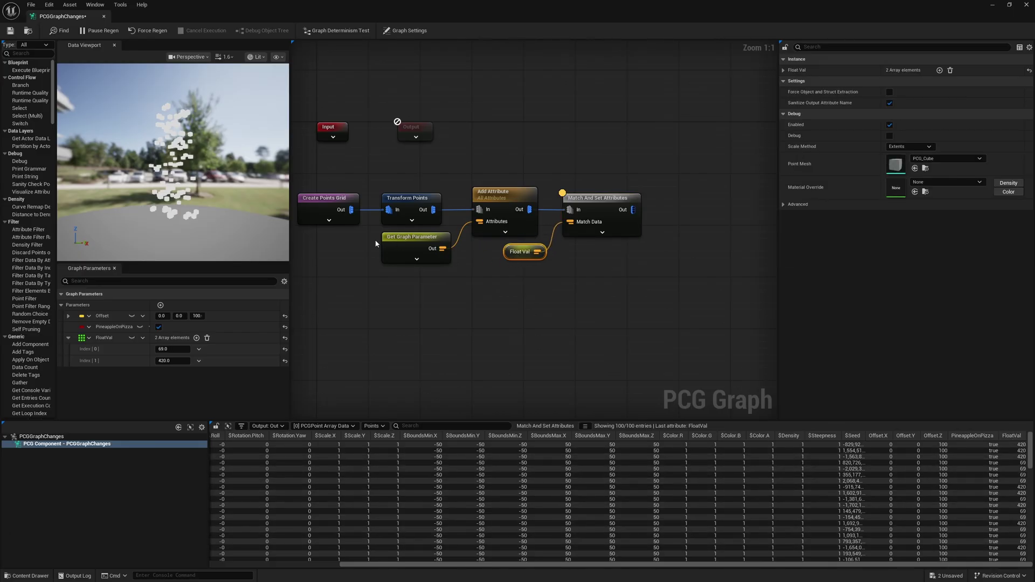
pyautogui.moveTo(410, 239)
pyautogui.mouseDown()
pyautogui.moveTo(397, 239)
pyautogui.moveTo(411, 245)
pyautogui.mouseUp()
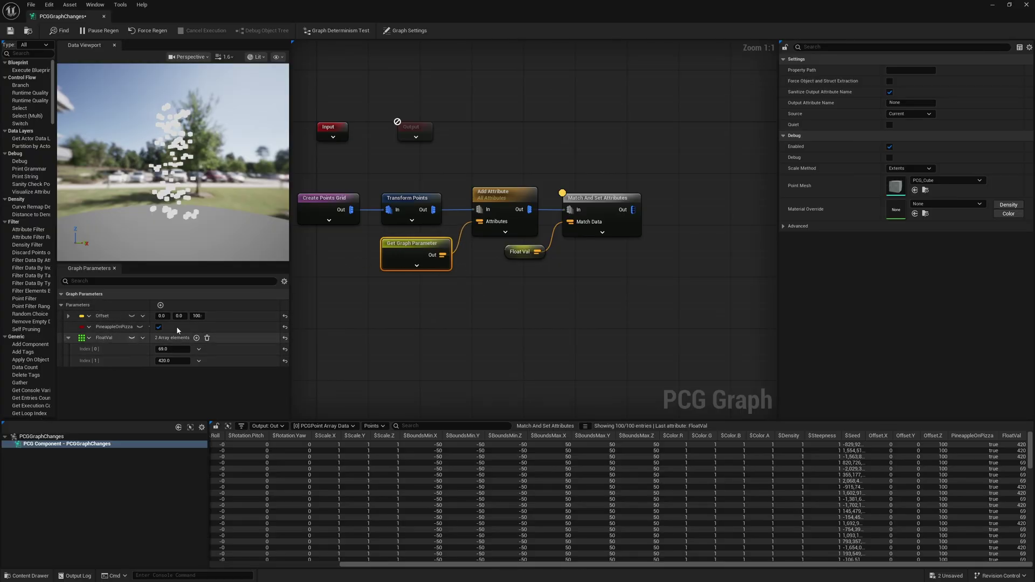
pyautogui.moveTo(510, 254); pyautogui.dragTo(504, 252)
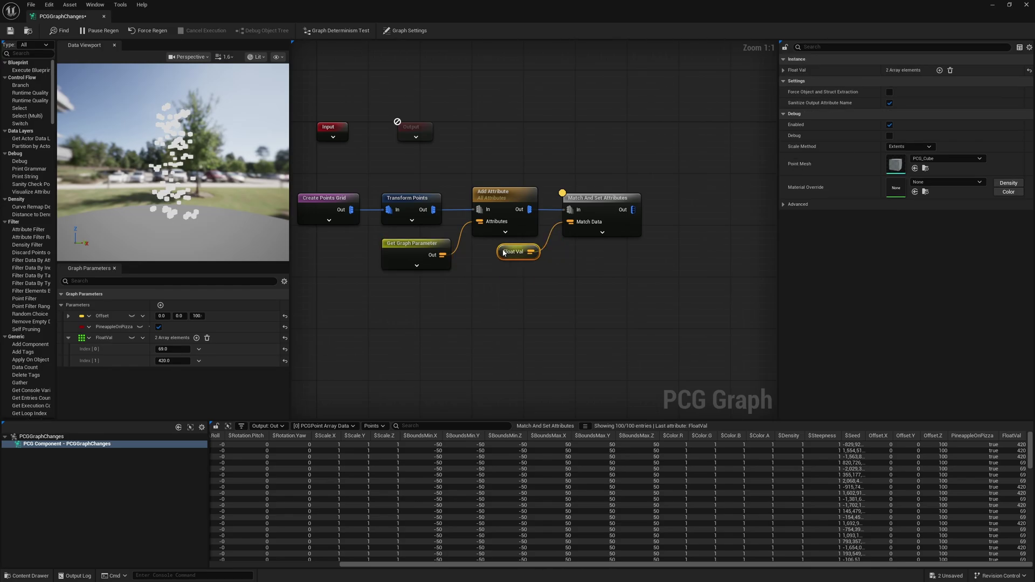
pyautogui.moveTo(426, 250); pyautogui.dragTo(432, 243)
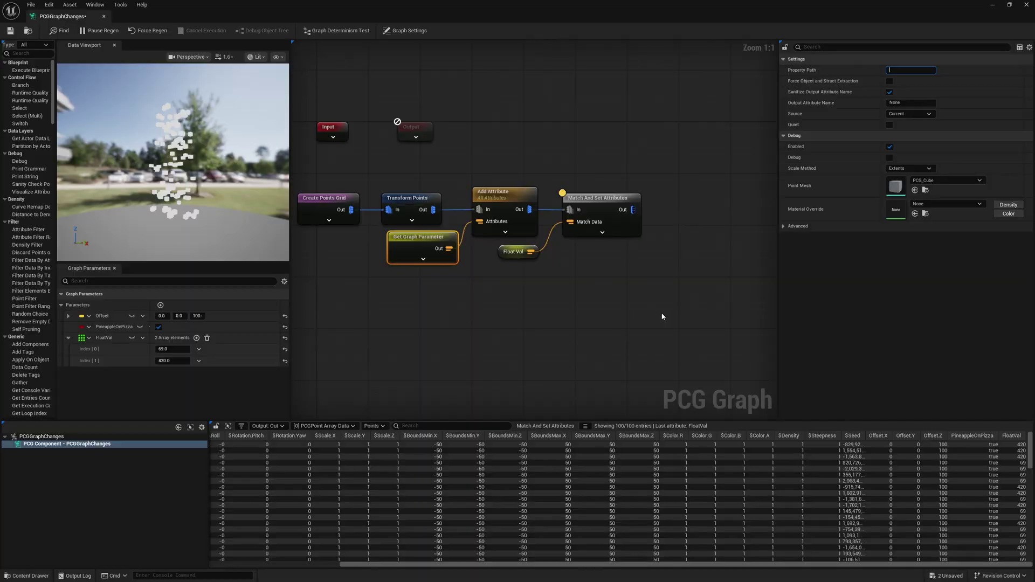
# Add a second Add Attribute node connected to the output of Match And Set Attributes.
pyautogui.moveTo(651, 249); pyautogui.dragTo(658, 265, button='right')
pyautogui.moveTo(693, 161); pyautogui.dragTo(600, 289)
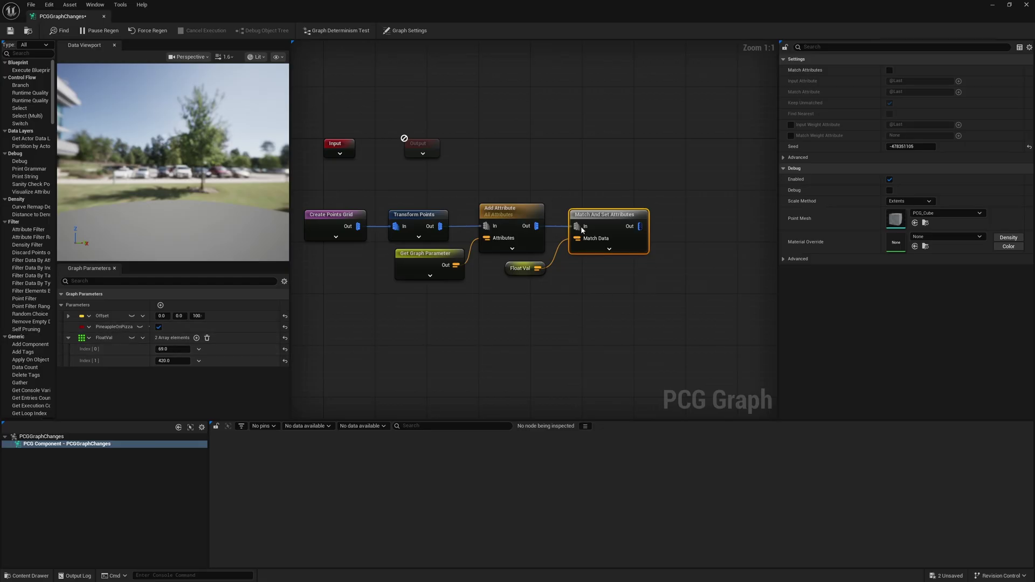
pyautogui.moveTo(581, 226); pyautogui.dragTo(546, 292, button='right')
pyautogui.moveTo(605, 226); pyautogui.dragTo(549, 238, button='right')
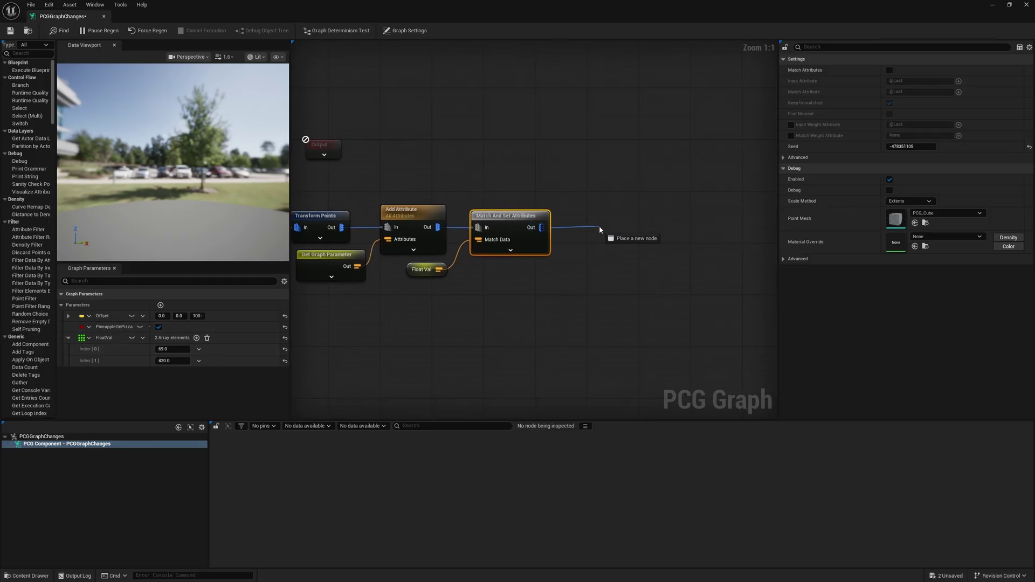
pyautogui.moveTo(600, 227); pyautogui.dragTo(600, 227)
pyautogui.write('add attr')
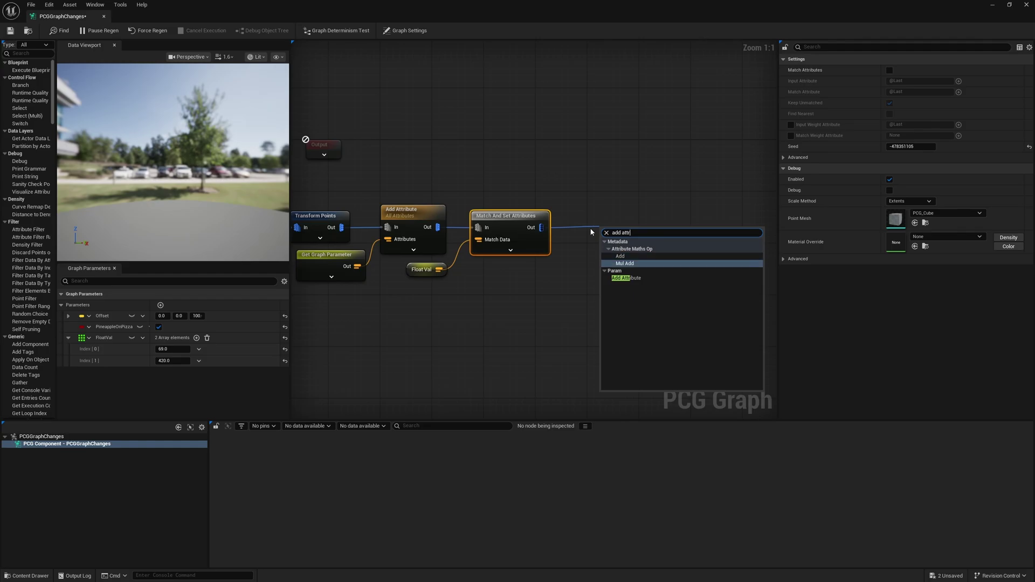
pyautogui.click(626, 277)
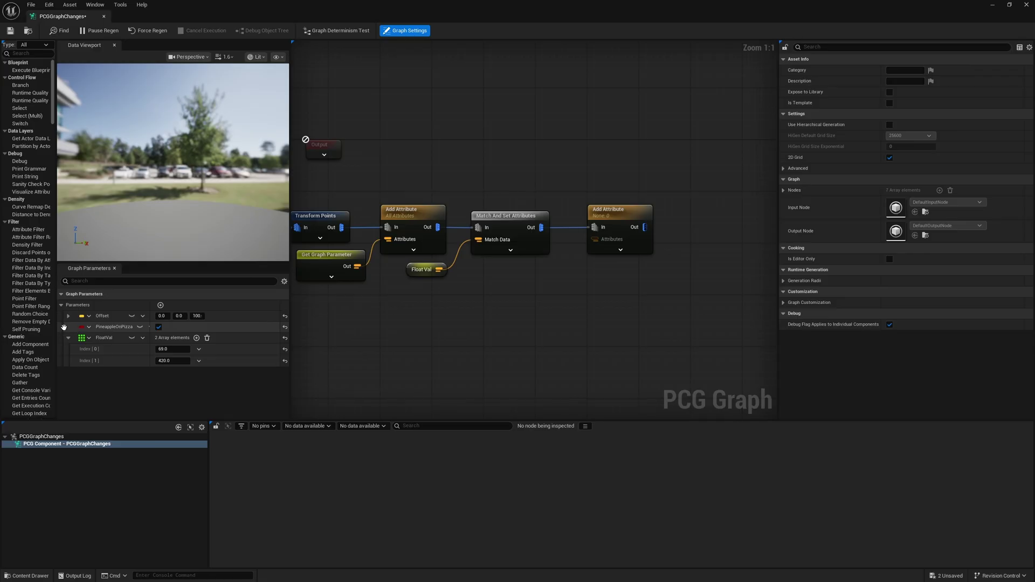
# Connect the PineappleOnPizza graph parameter to the new Add Attribute node's Attributes input and place its node beneath the chain.
pyautogui.moveTo(70, 327); pyautogui.dragTo(326, 327)
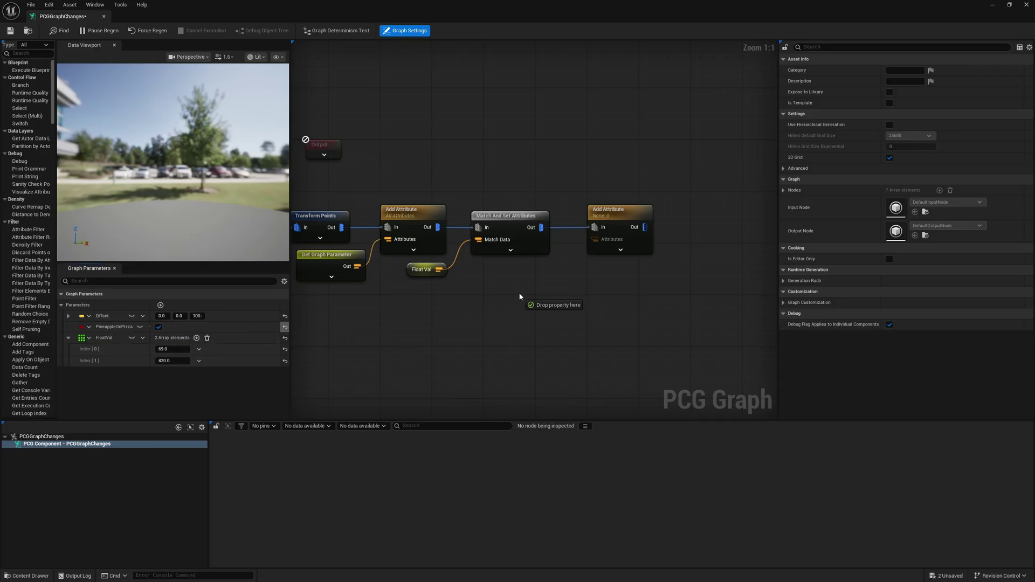
pyautogui.moveTo(520, 297); pyautogui.dragTo(607, 240)
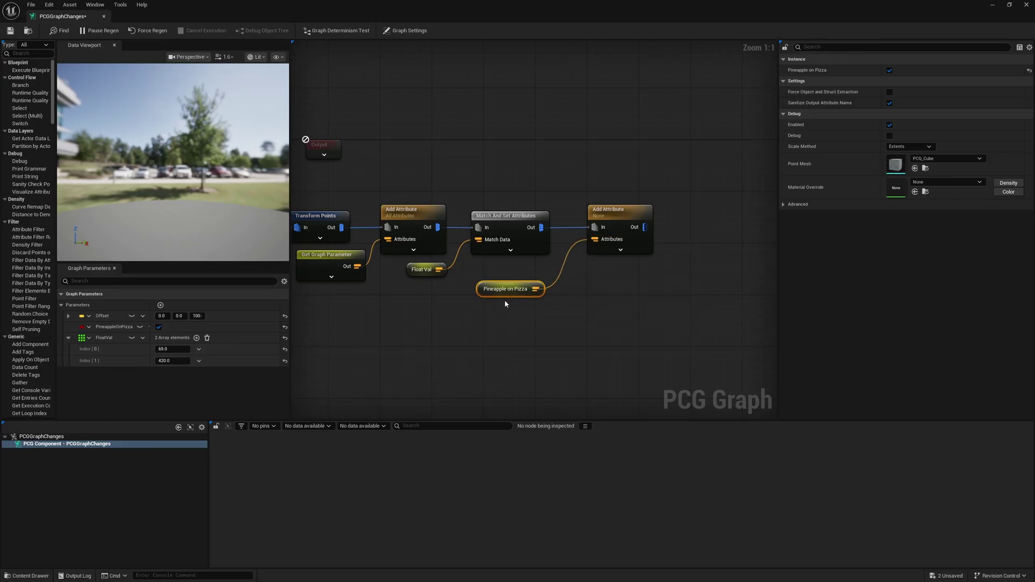
pyautogui.moveTo(495, 294); pyautogui.dragTo(514, 281)
pyautogui.click(604, 247)
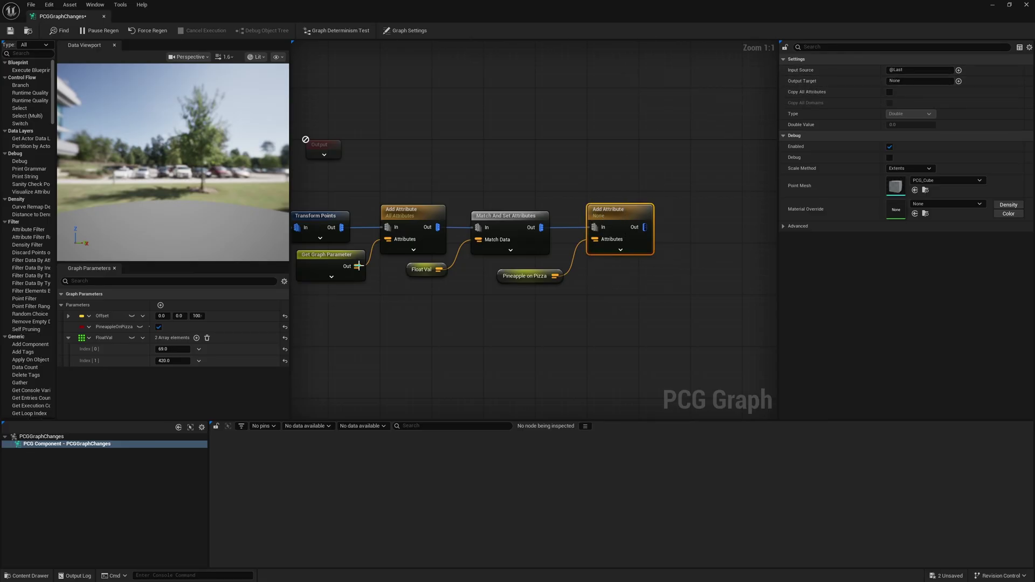
pyautogui.click(919, 81)
pyautogui.write('@Data.PineappleOnPizza')
pyautogui.press('Return')
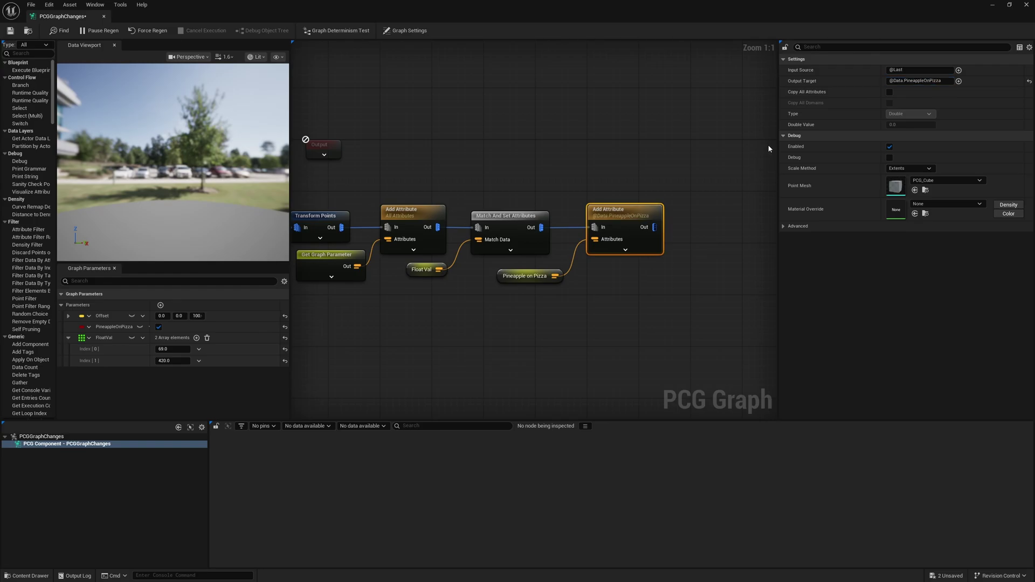
pyautogui.press('a')
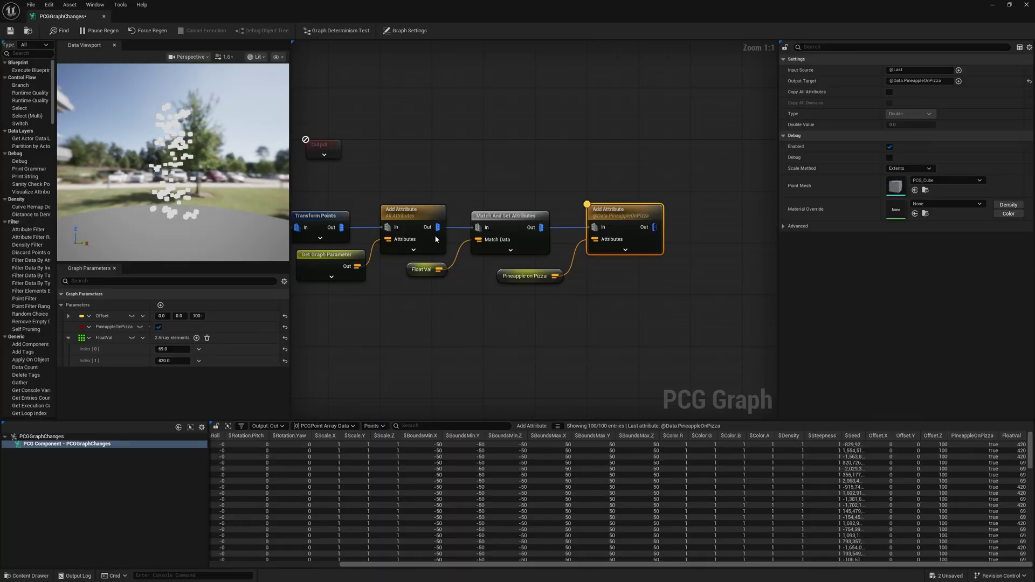
# Rewire the second Add Attribute node's input to Transform Points, and move it with Pineapple on Pizza above the main chain.
pyautogui.moveTo(436, 239); pyautogui.dragTo(512, 229, button='right')
pyautogui.moveTo(567, 170); pyautogui.dragTo(444, 254)
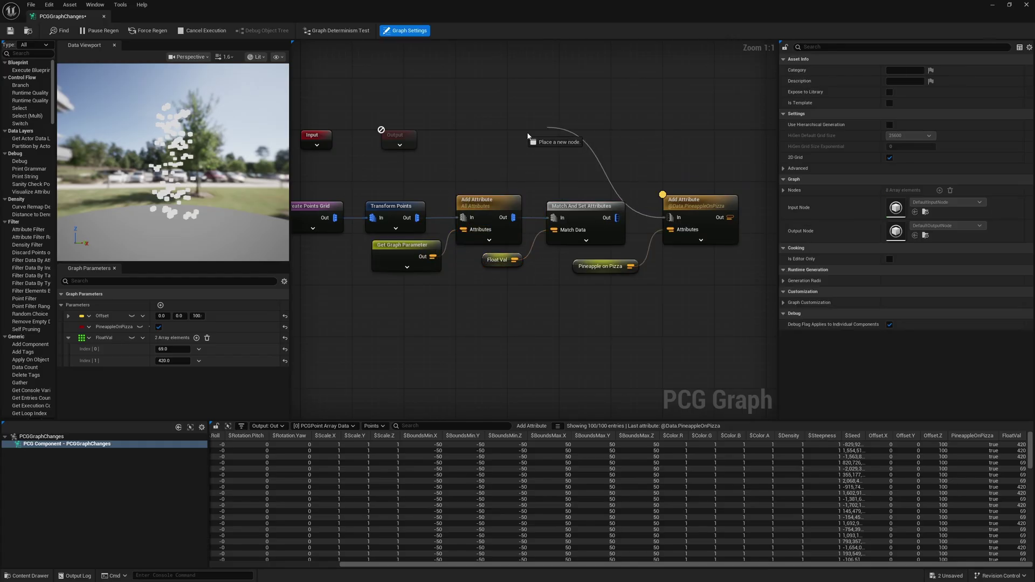
pyautogui.moveTo(625, 311); pyautogui.dragTo(592, 263)
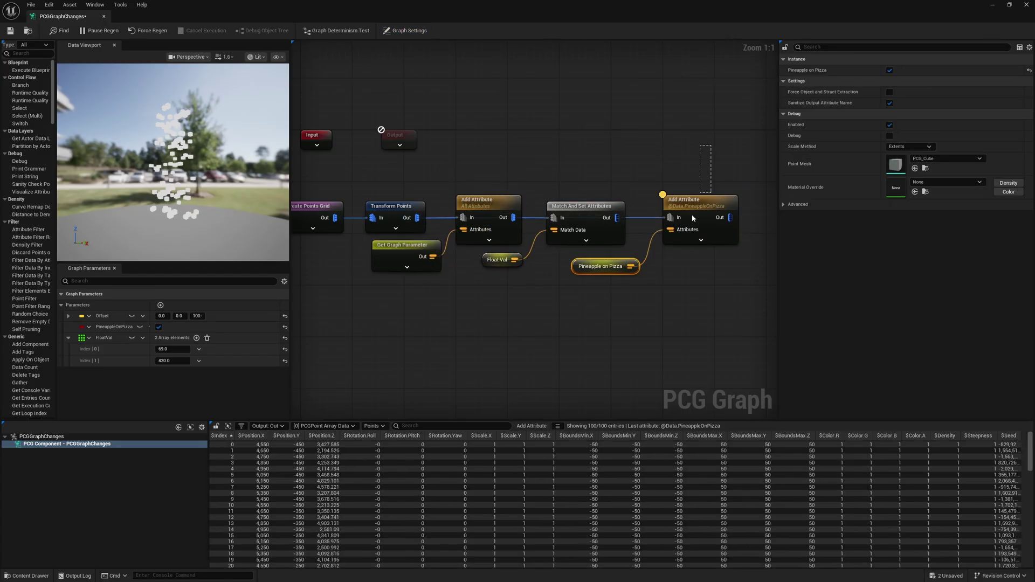
pyautogui.keyDown('ctrl'); pyautogui.click(695, 210); pyautogui.keyUp('ctrl')
pyautogui.moveTo(695, 210); pyautogui.dragTo(542, 109)
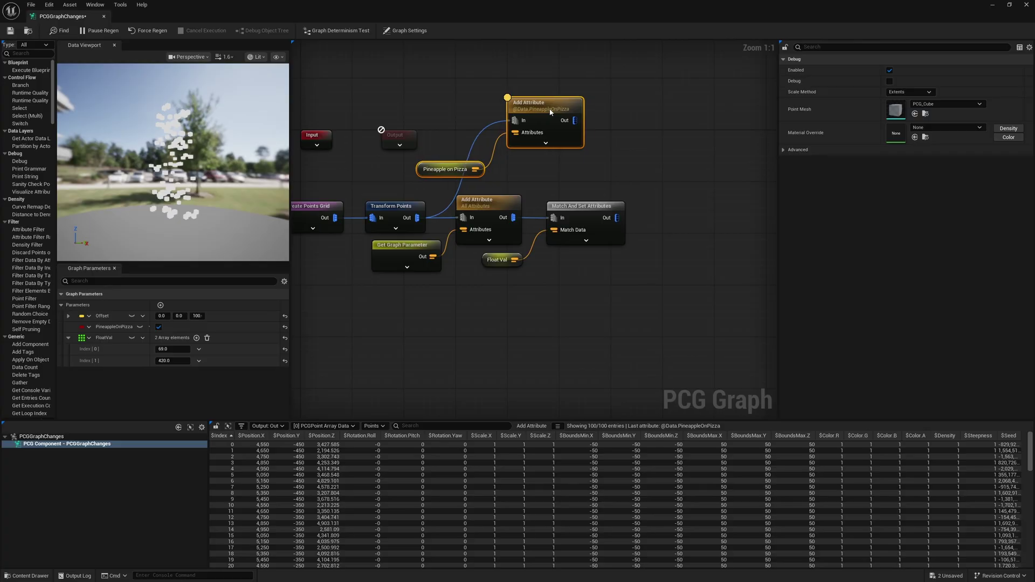
pyautogui.keyDown('ctrl'); pyautogui.click(473, 169); pyautogui.keyUp('ctrl')
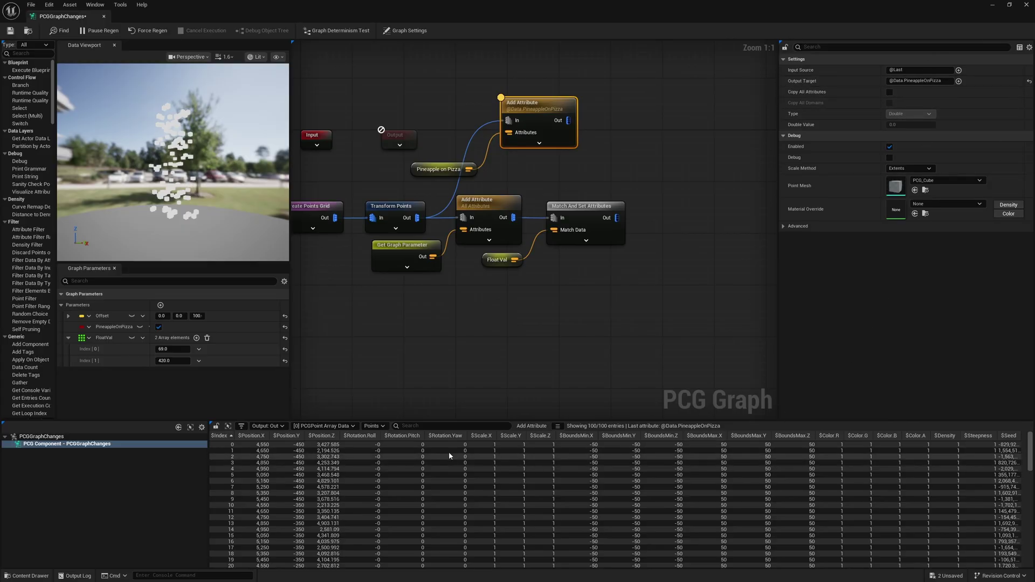
# Examine the Data domain of the second Add Attribute node's output and the available pin and domain choices.
pyautogui.click(379, 429)
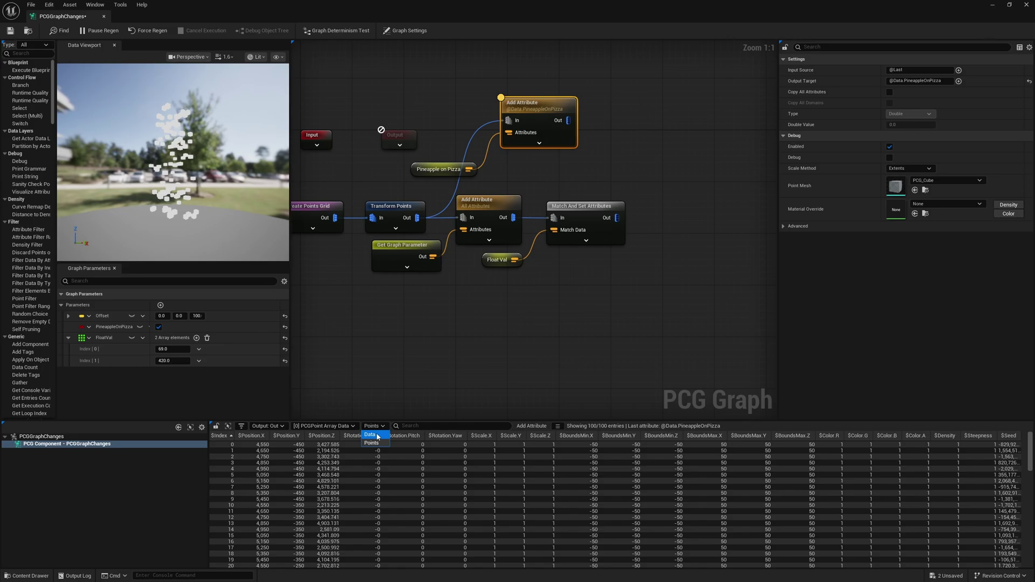
pyautogui.click(371, 435)
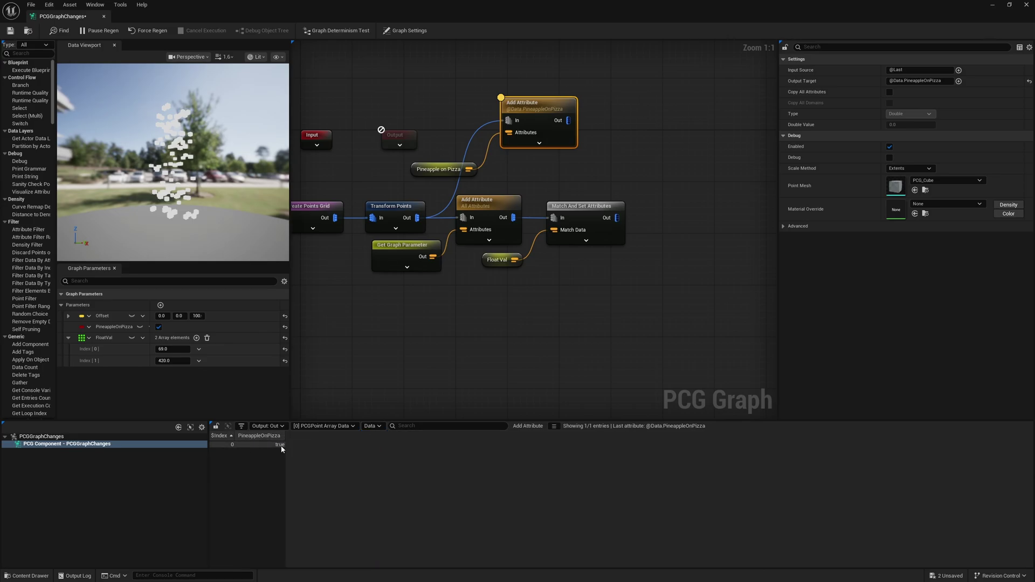
pyautogui.click(272, 427)
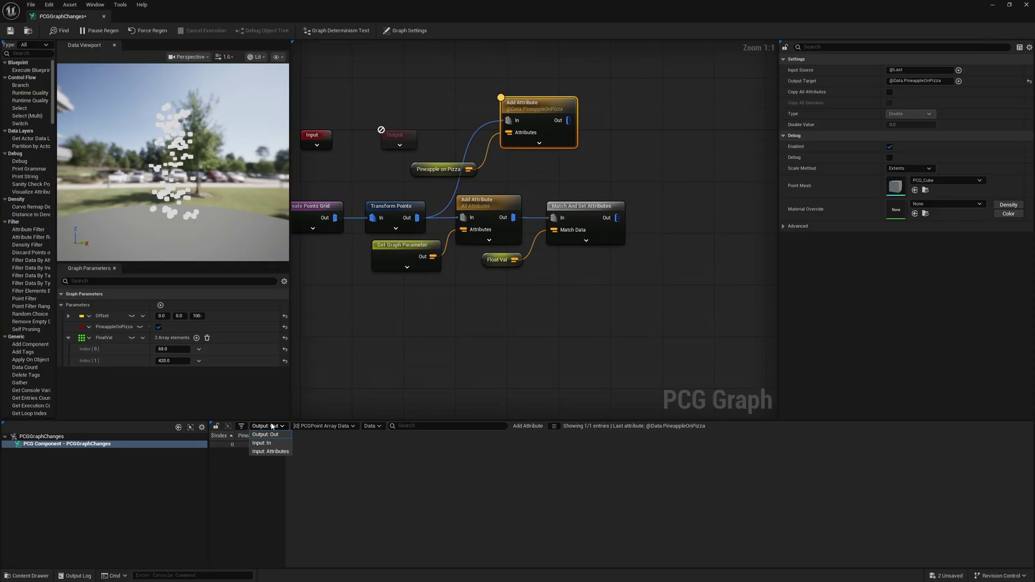
pyautogui.click(371, 426)
pyautogui.click(372, 426)
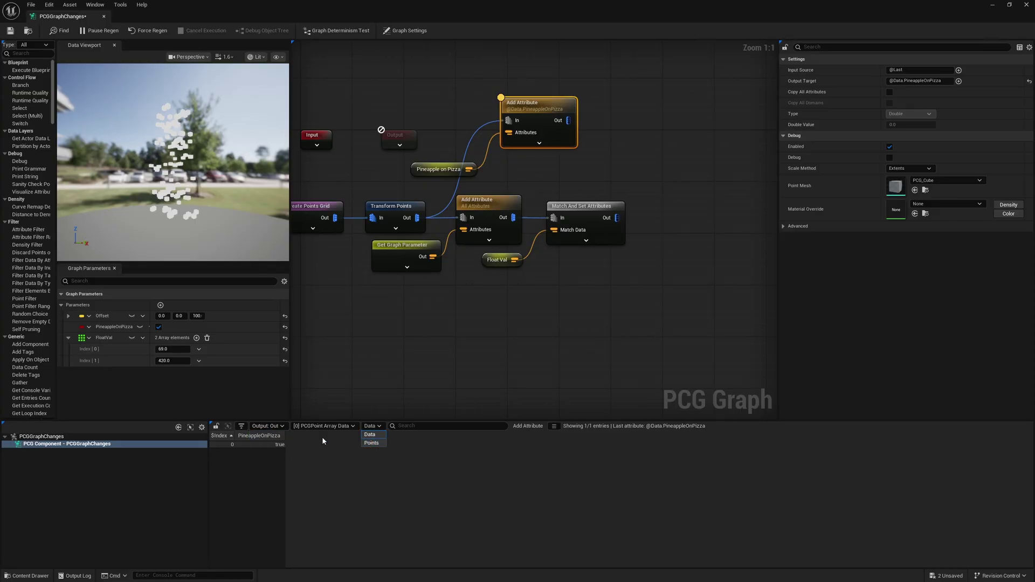
# Add an Attribute Filter after the PineappleOnPizza Add Attribute node, using operator = on $Index with a constant threshold.
pyautogui.click(371, 443)
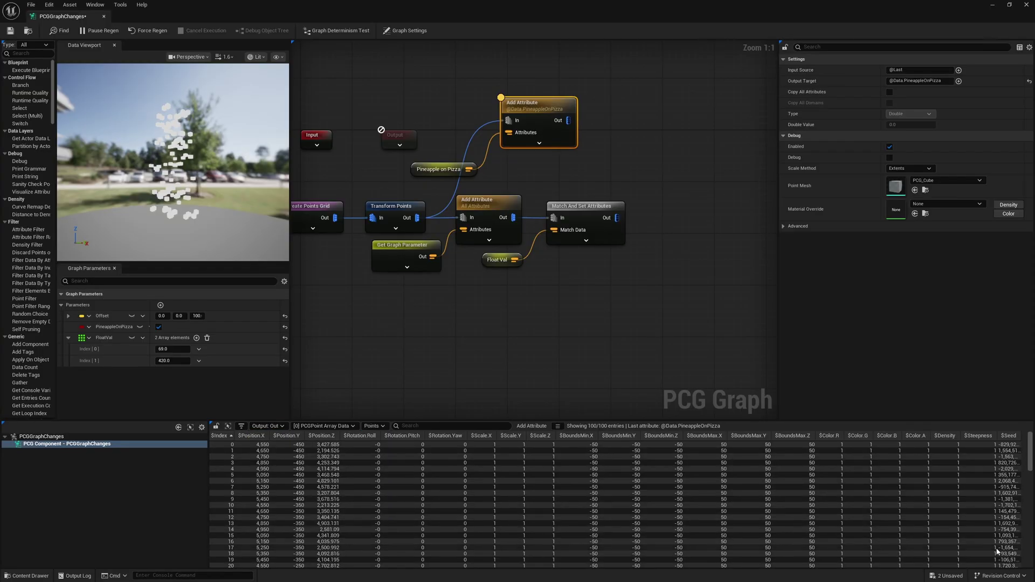
pyautogui.moveTo(483, 145); pyautogui.dragTo(392, 246, button='right')
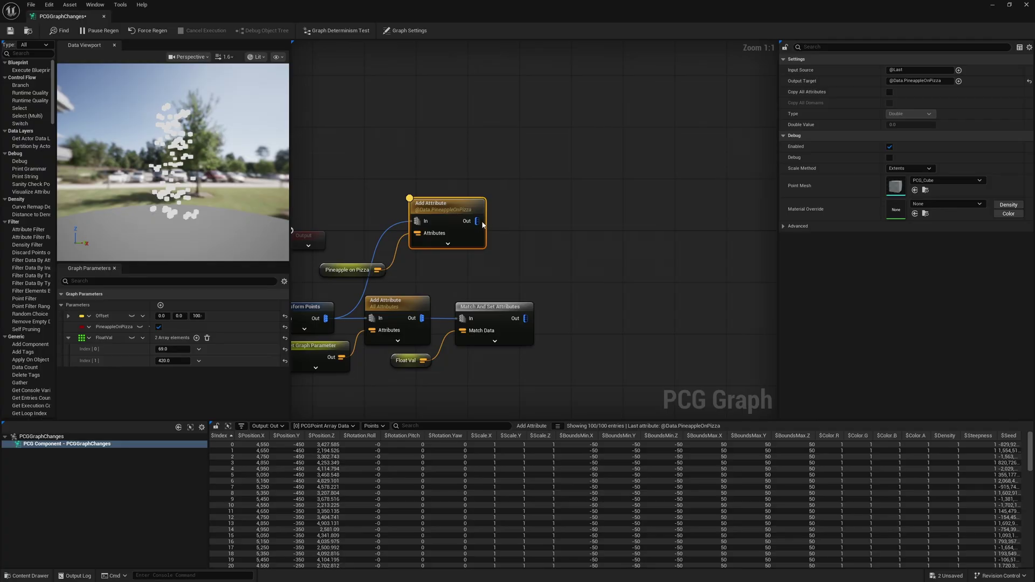
pyautogui.moveTo(478, 221); pyautogui.dragTo(533, 201)
pyautogui.write('attribute filter')
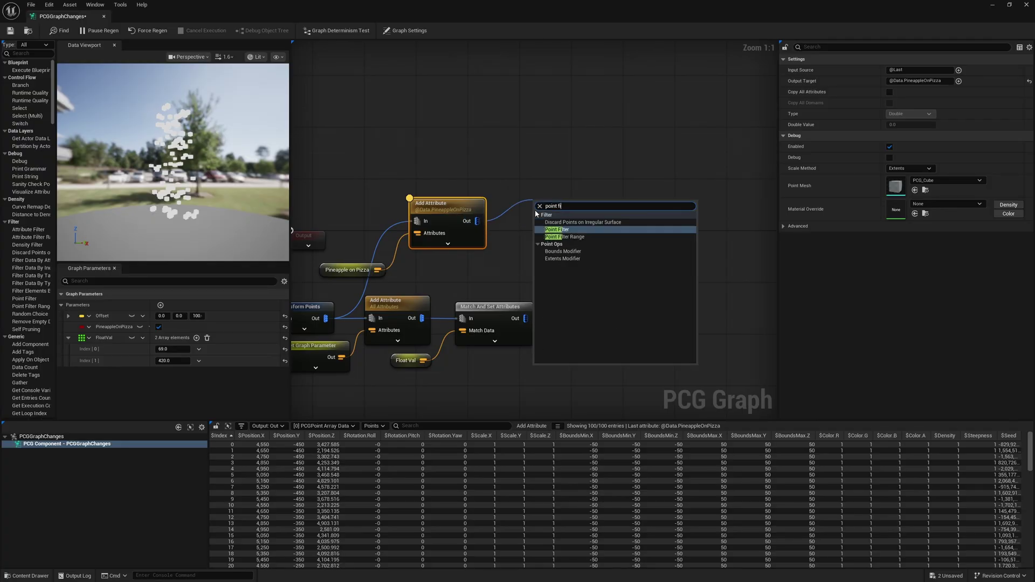
pyautogui.press('Return')
pyautogui.click(913, 71)
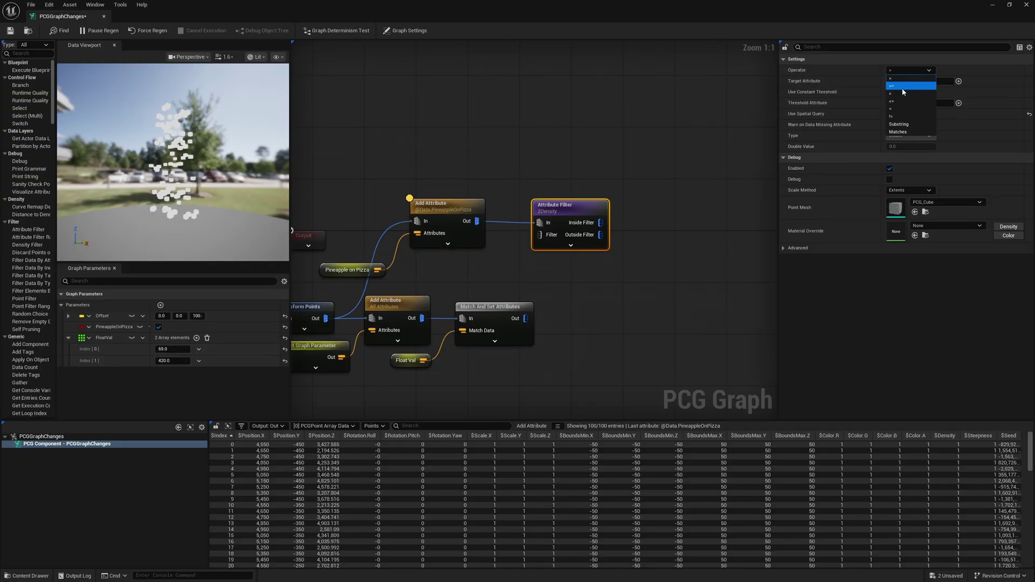
pyautogui.click(890, 92)
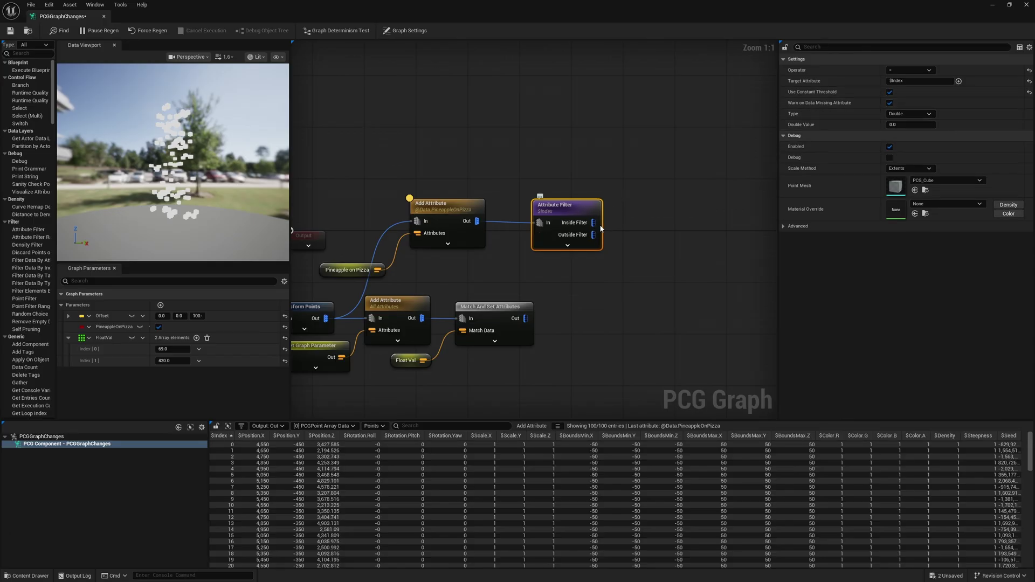
# Connect a Debug node to the Attribute Filter's Inside Filter output and inspect its Data domain.
pyautogui.moveTo(602, 229); pyautogui.dragTo(548, 234, button='right')
pyautogui.moveTo(514, 226); pyautogui.dragTo(566, 210)
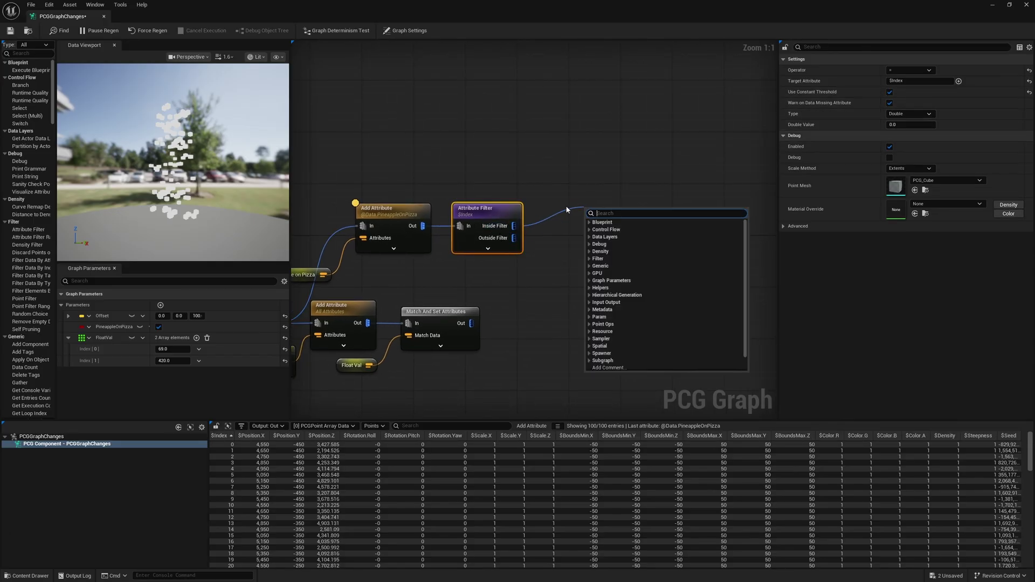
pyautogui.write('debug')
pyautogui.press('Return')
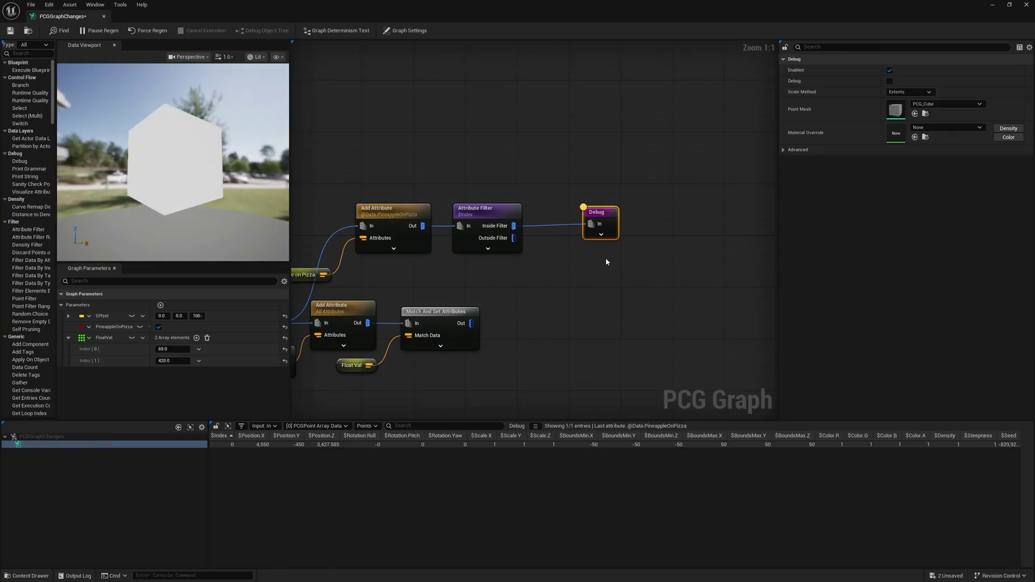
pyautogui.click(366, 426)
pyautogui.click(363, 434)
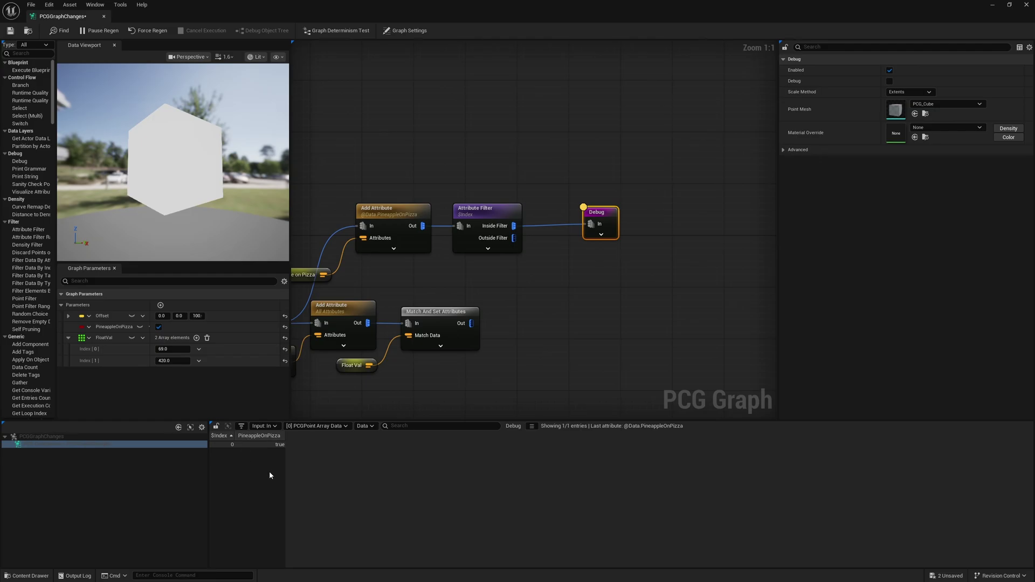
# Duplicate the Debug node onto the Outside Filter output and inspect its Points and Data domains.
pyautogui.hotkey('ctrl', 'd')
pyautogui.moveTo(514, 238); pyautogui.dragTo(589, 264)
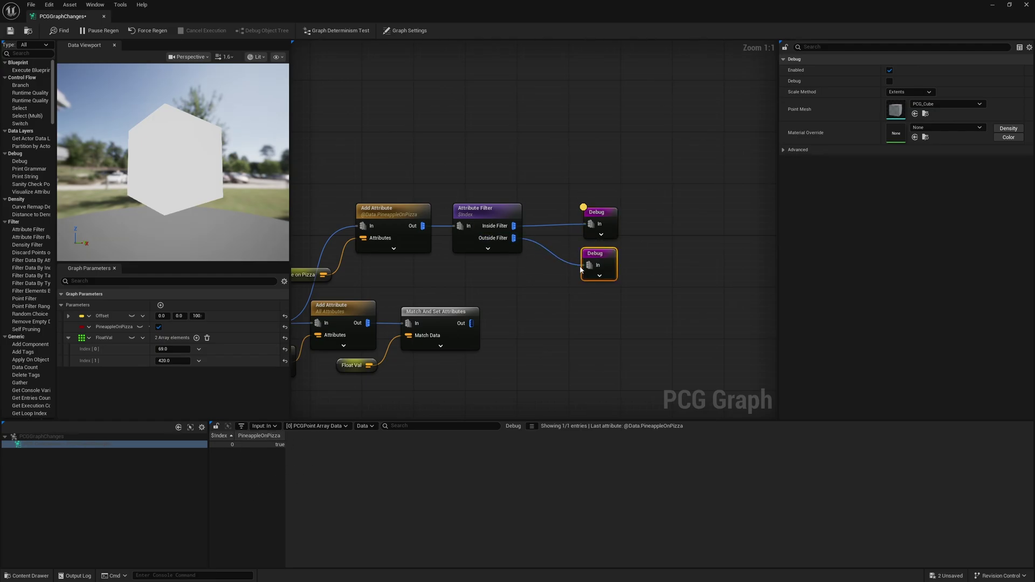
pyautogui.press('a')
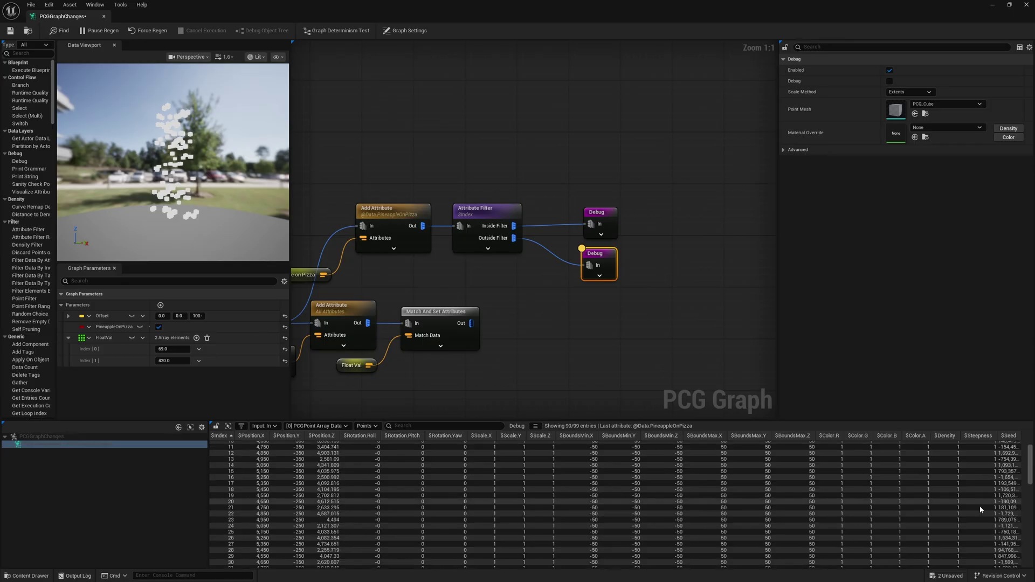
pyautogui.click(364, 427)
pyautogui.click(362, 435)
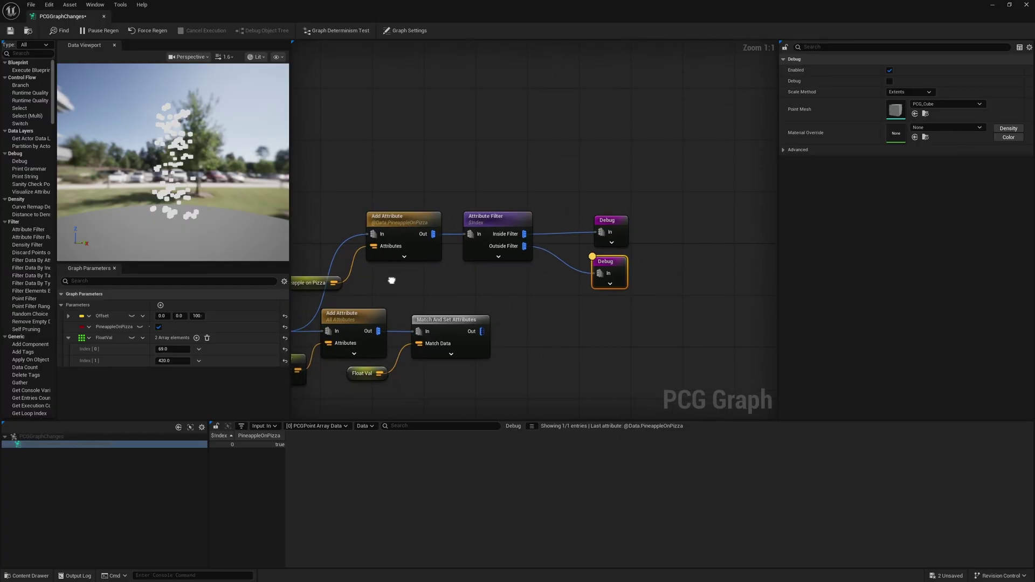
# Delete the Attribute Filter and both Debug nodes.
pyautogui.moveTo(392, 281); pyautogui.dragTo(462, 281, button='right')
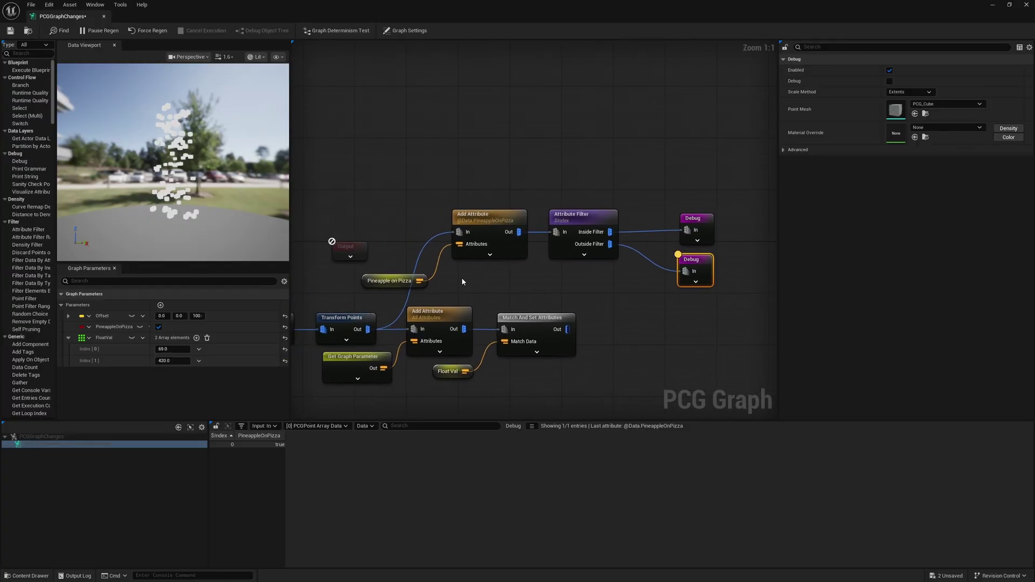
pyautogui.moveTo(737, 178); pyautogui.dragTo(585, 285)
pyautogui.press('Delete')
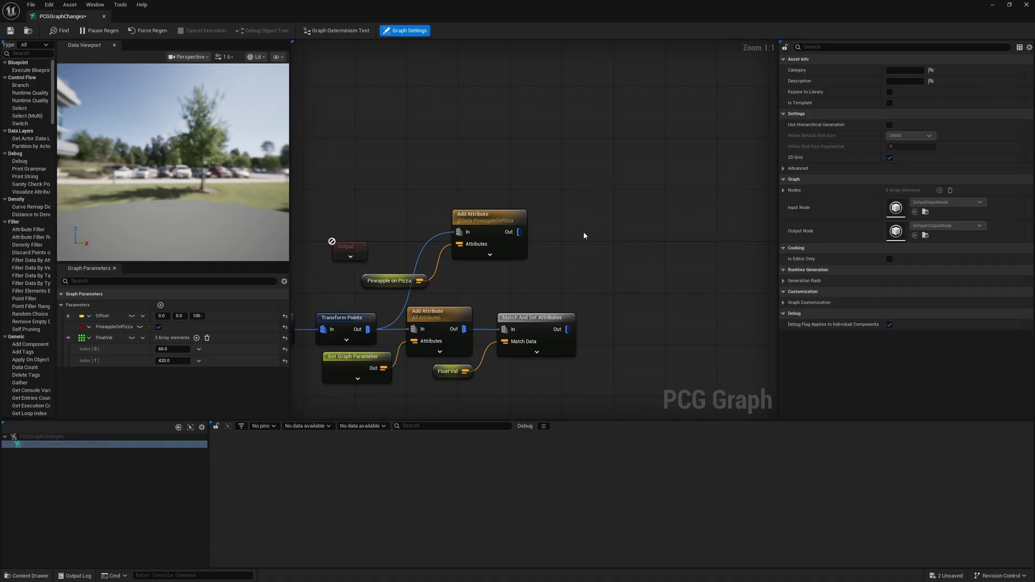
# Duplicate the raised PineappleOnPizza Add Attribute and parameter nodes below the originals, and feed the copy from Transform Points.
pyautogui.click(489, 224)
pyautogui.moveTo(477, 227); pyautogui.dragTo(490, 142)
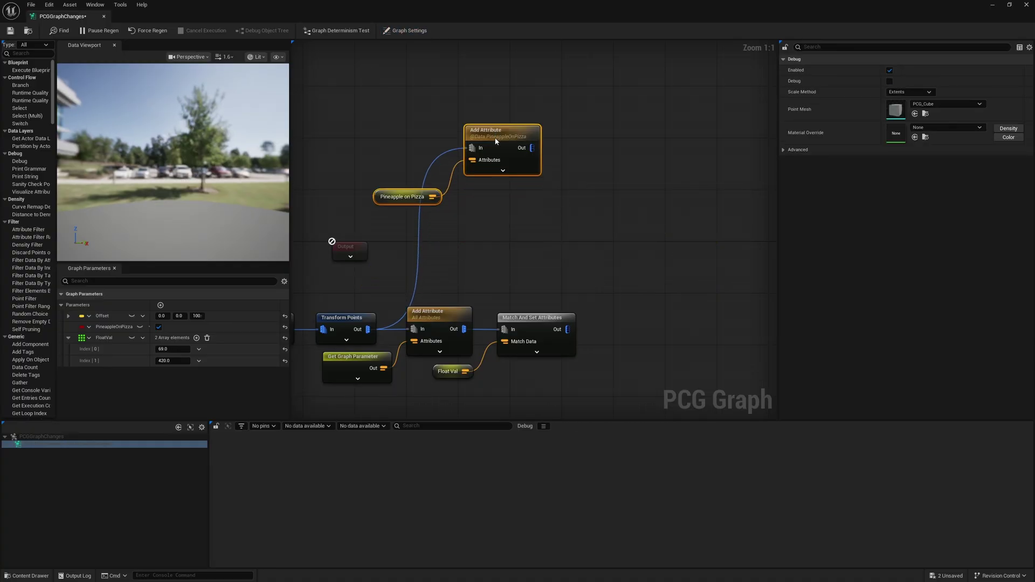
pyautogui.hotkey('ctrl', 'd')
pyautogui.moveTo(555, 196); pyautogui.dragTo(492, 200)
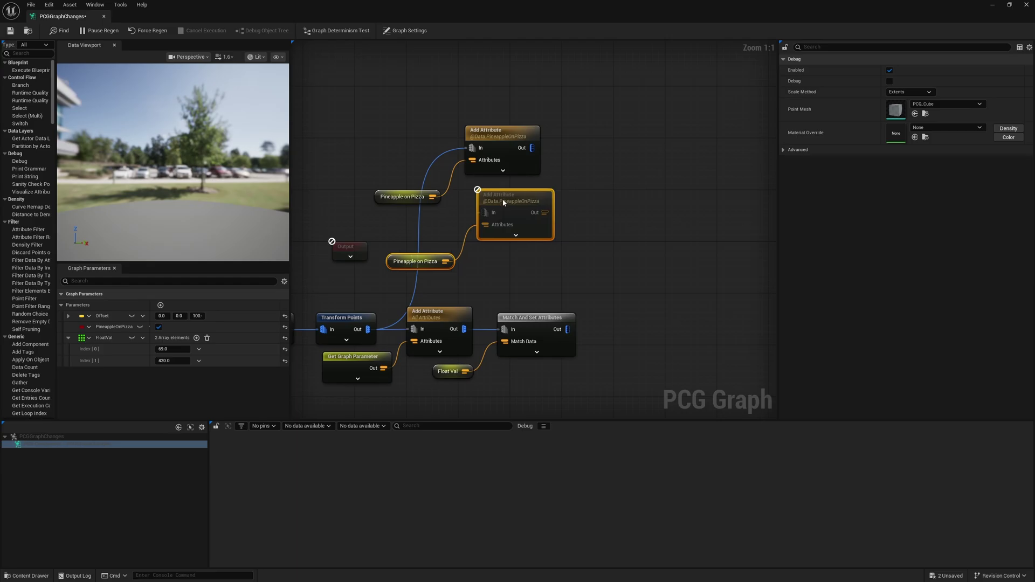
pyautogui.click(439, 278)
pyautogui.moveTo(366, 330); pyautogui.dragTo(485, 212)
pyautogui.click(511, 195)
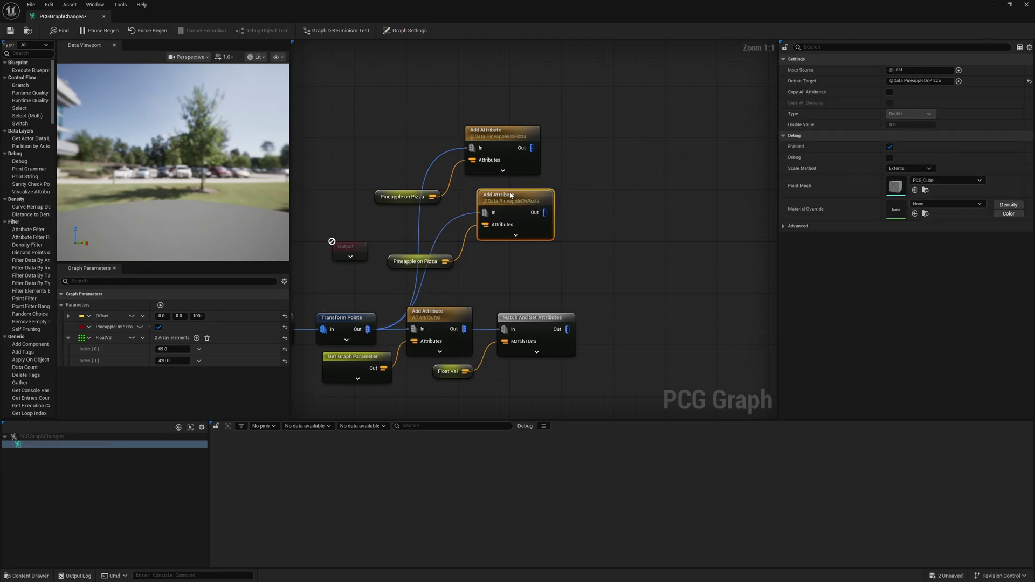
pyautogui.doubleClick(922, 81)
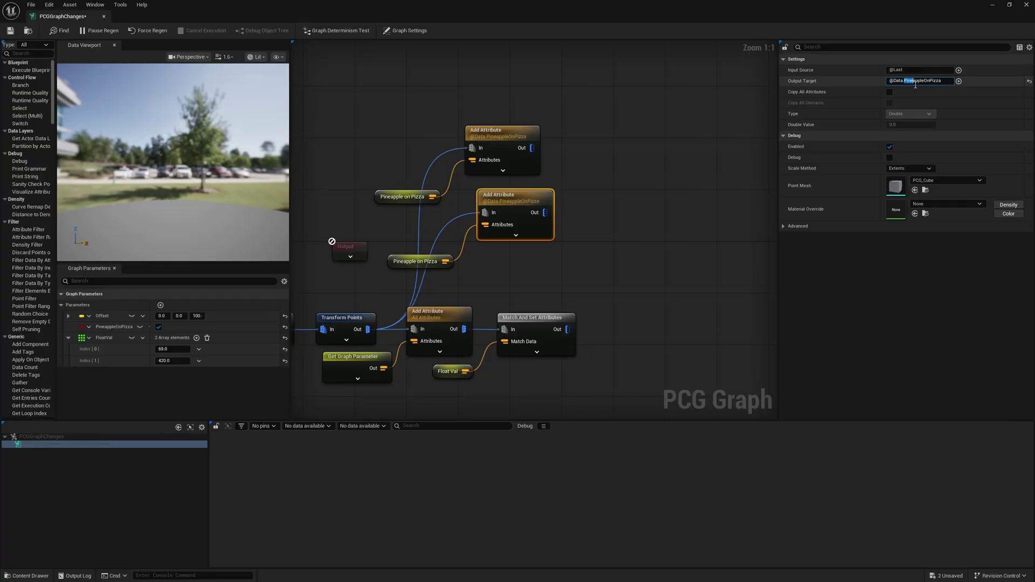
pyautogui.write('Offset')
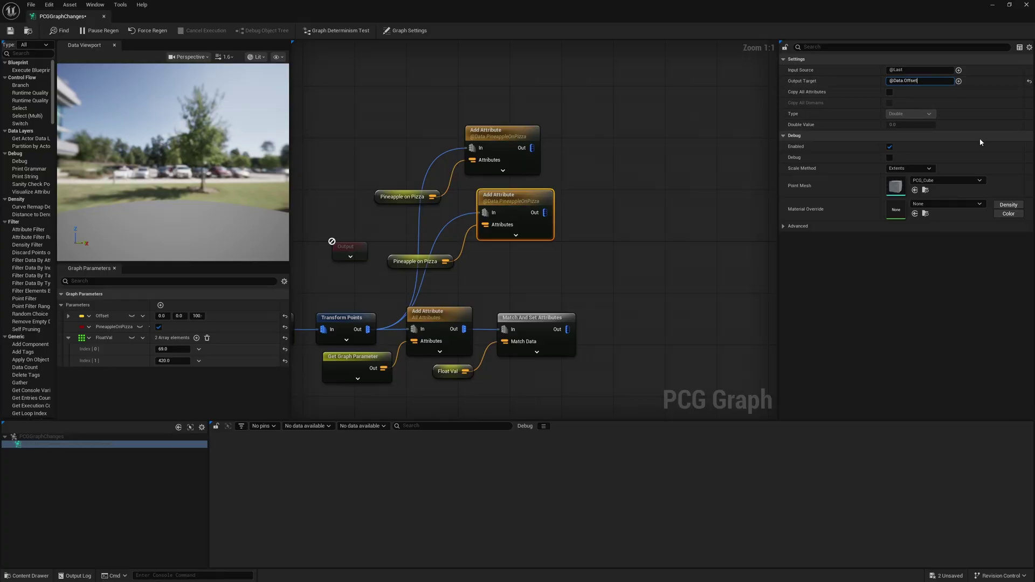
pyautogui.press('Return')
pyautogui.click(394, 262)
pyautogui.press('Delete')
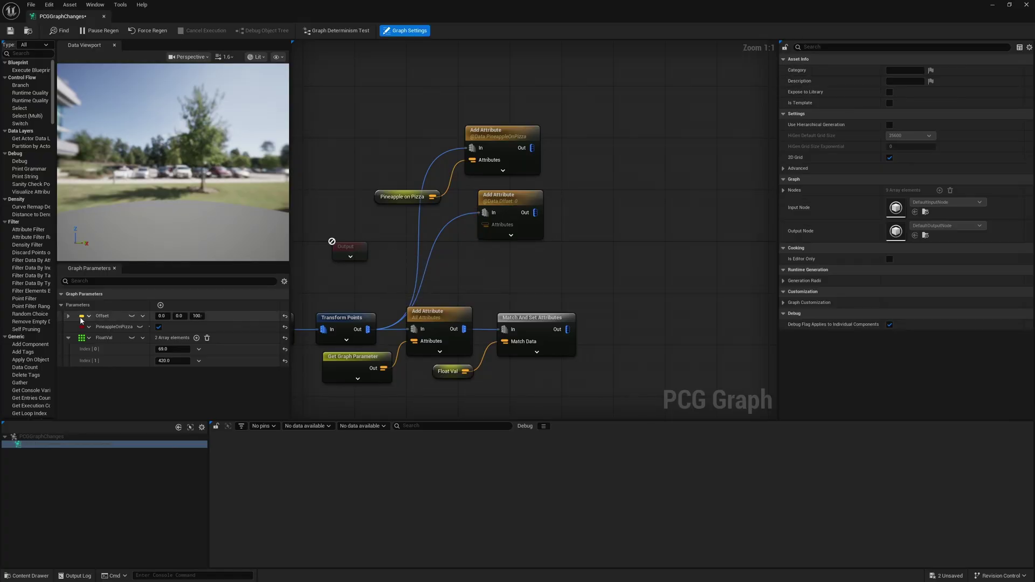
pyautogui.moveTo(62, 316); pyautogui.dragTo(483, 226)
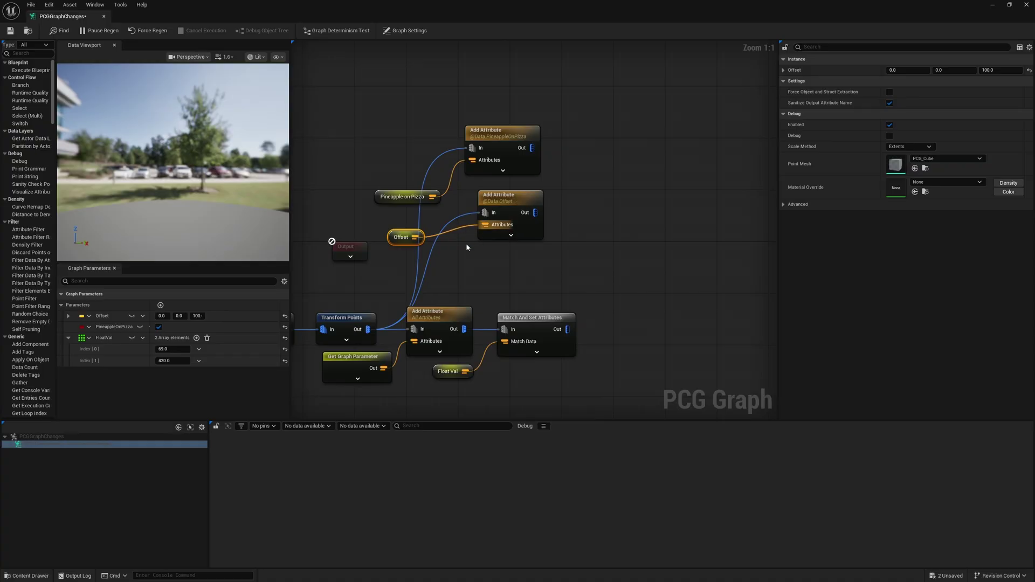
pyautogui.moveTo(397, 242); pyautogui.dragTo(441, 240)
# Inspect the Data domain of the Offset and PineappleOnPizza Add Attribute nodes' outputs.
pyautogui.click(506, 197)
pyautogui.press('a')
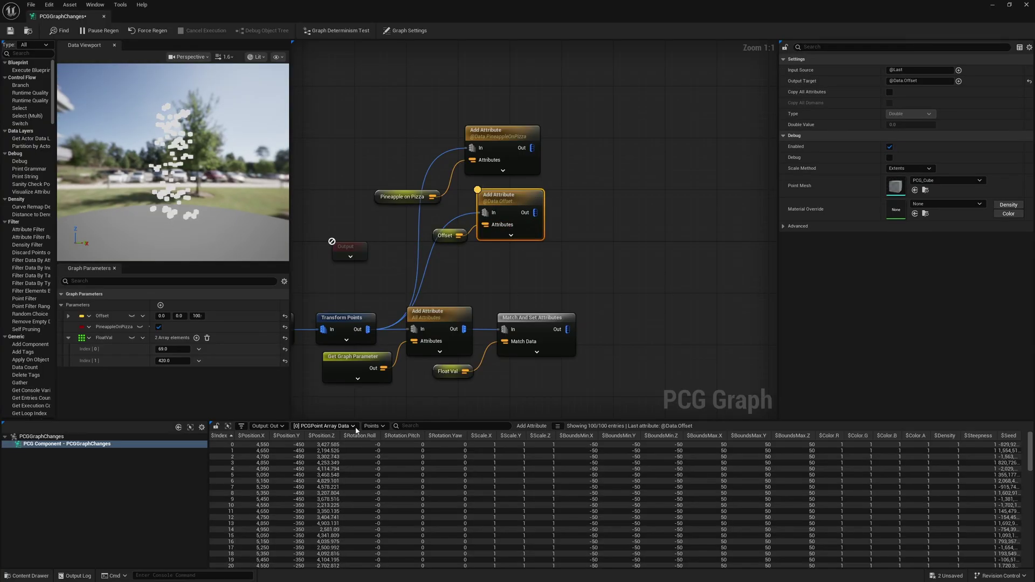
pyautogui.click(374, 426)
pyautogui.click(373, 445)
pyautogui.click(501, 132)
pyautogui.press('a')
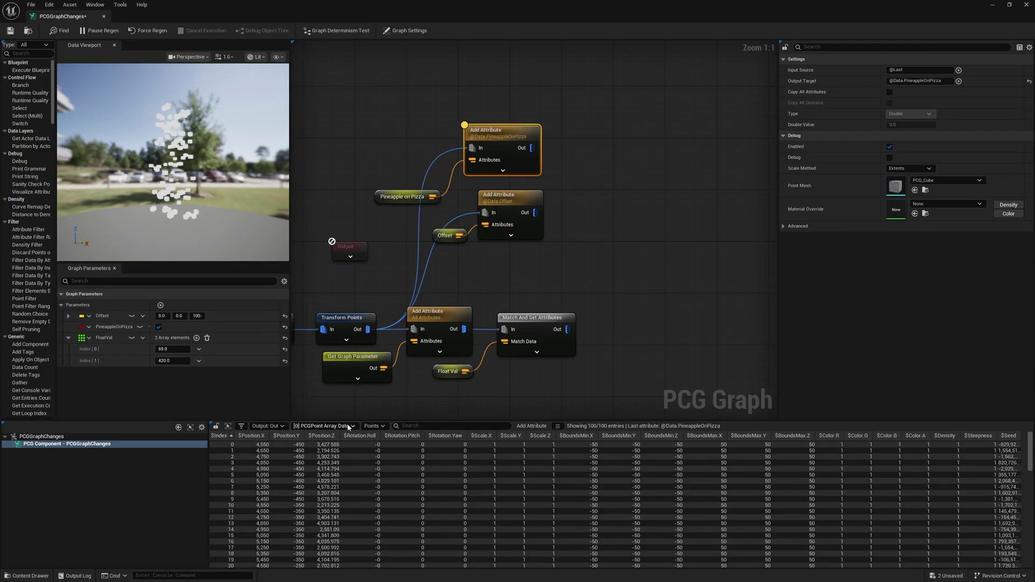
pyautogui.click(374, 426)
pyautogui.click(373, 446)
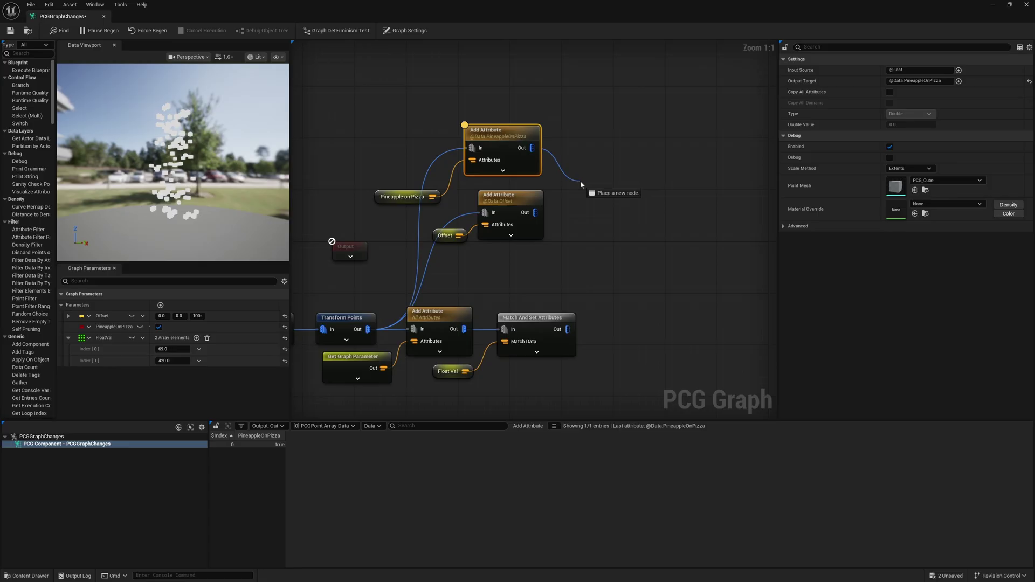
# Combine both data-domain Add Attribute outputs with a Merge Points node and inspect the merged Data domain.
pyautogui.moveTo(581, 180); pyautogui.dragTo(576, 176)
pyautogui.write('merge')
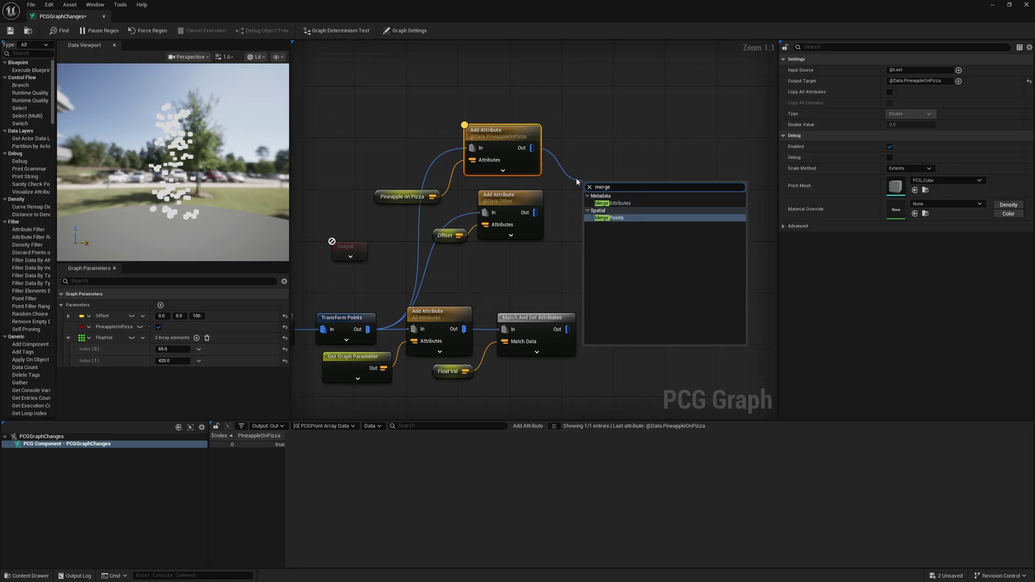
pyautogui.press('Return')
pyautogui.moveTo(536, 212)
pyautogui.mouseDown()
pyautogui.moveTo(589, 198)
pyautogui.moveTo(604, 172)
pyautogui.mouseUp()
pyautogui.press('a')
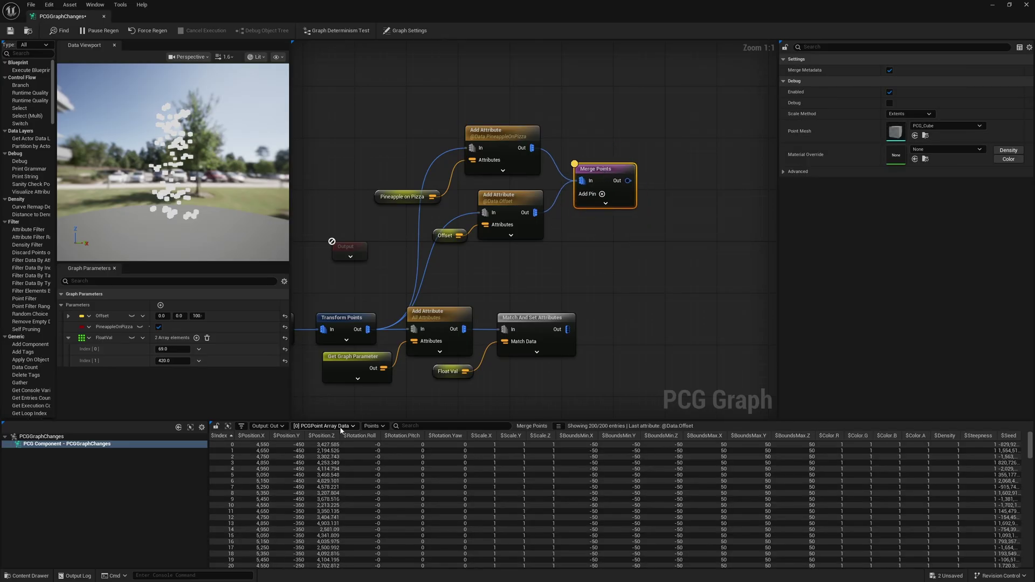
pyautogui.click(374, 426)
pyautogui.click(377, 446)
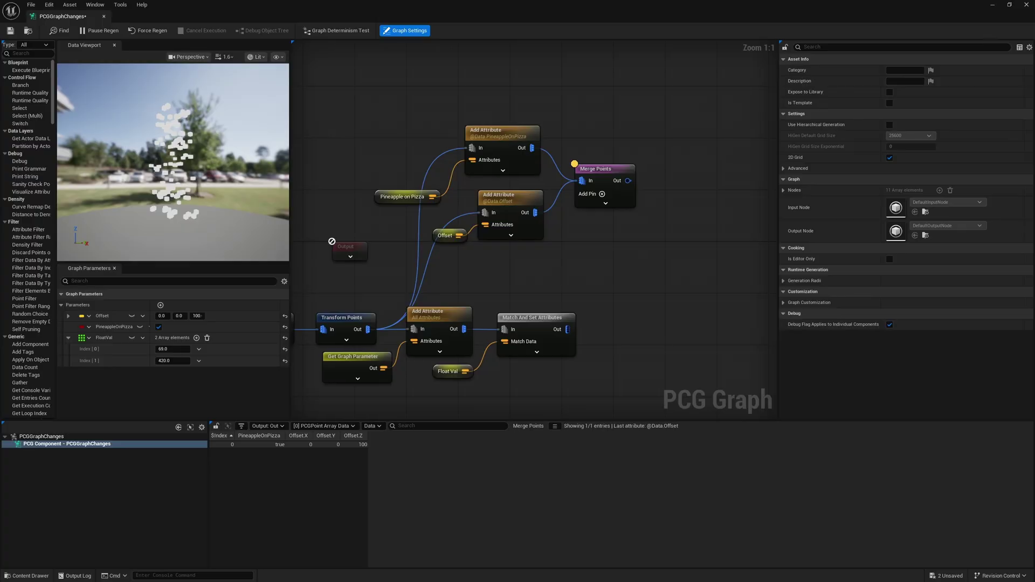
# Create a new PCG graph named A_Marker in the level editor's PCG content folder.
pyautogui.moveTo(566, 274); pyautogui.dragTo(626, 248, button='right')
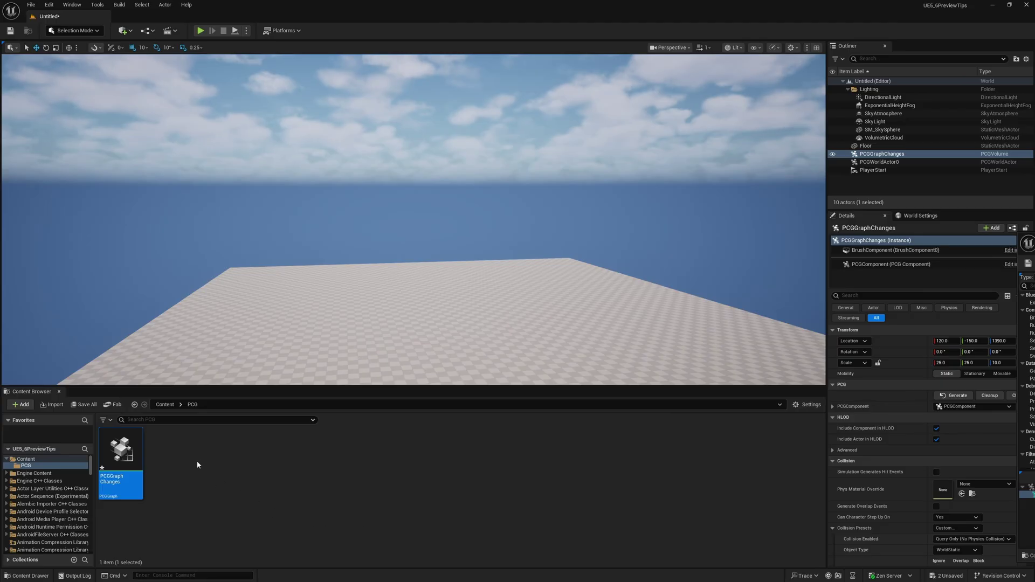
pyautogui.rightClick(172, 462)
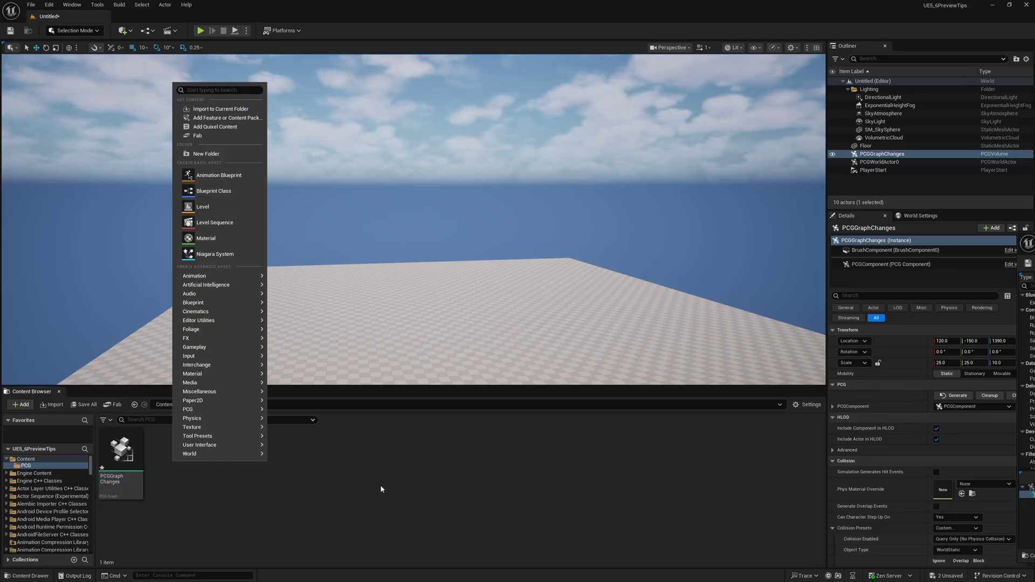
pyautogui.moveTo(243, 409)
pyautogui.click(302, 415)
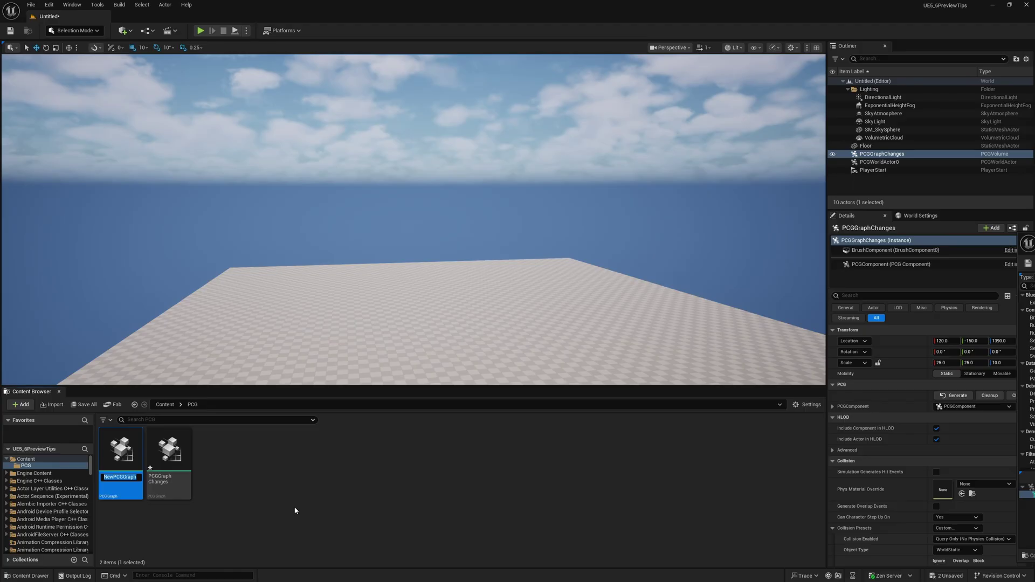
pyautogui.write('A_Marker')
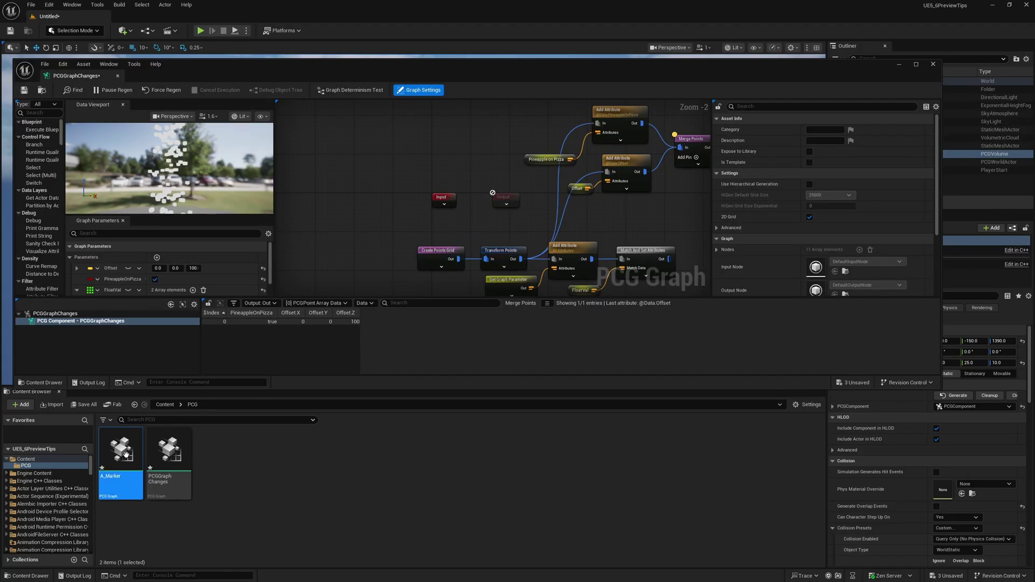
# Insert the A_Marker graph as a subgraph node in the empty area above Create Points Grid.
pyautogui.moveTo(121, 453); pyautogui.dragTo(371, 157)
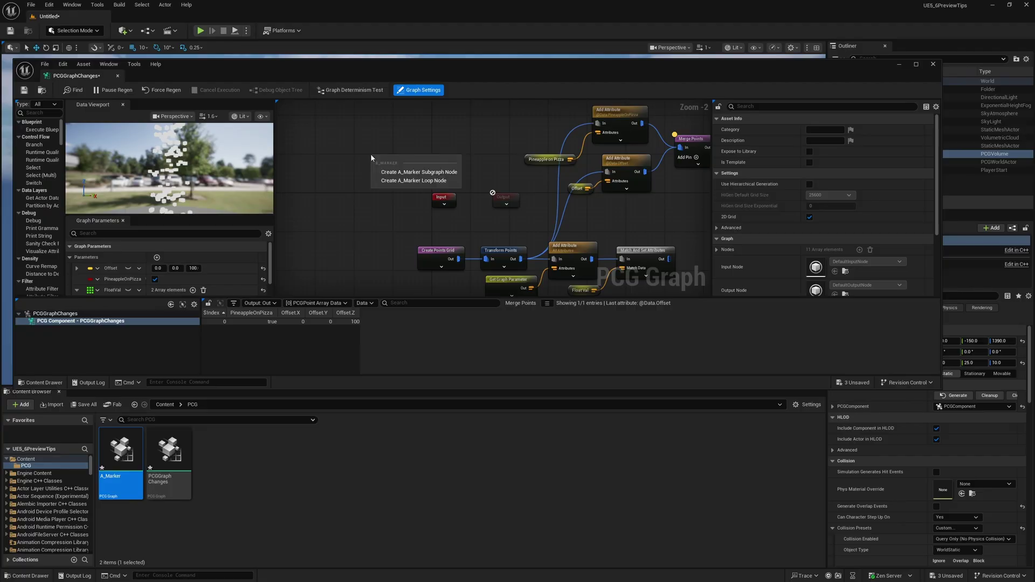
pyautogui.click(432, 172)
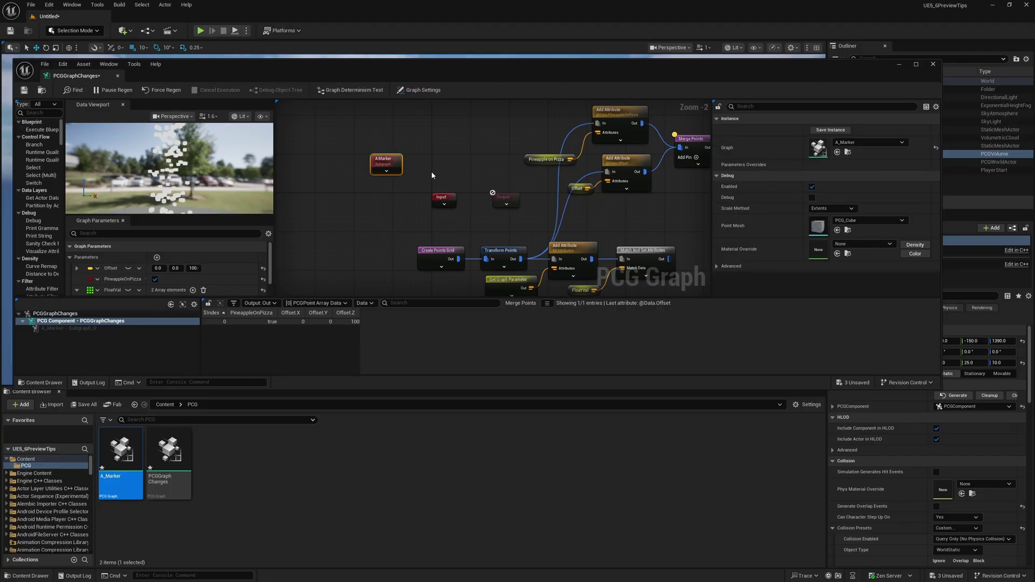
pyautogui.scroll(2, 419, 153)
pyautogui.click(401, 154)
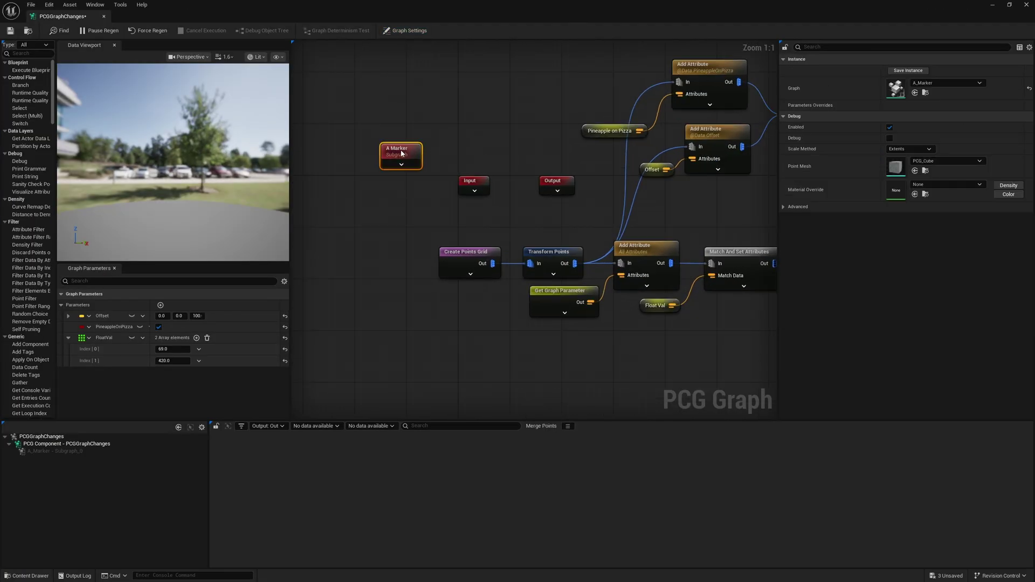
# Open the A Marker subgraph to view its Input and Output nodes, and return to PCGGraphChanges.
pyautogui.doubleClick(402, 154)
pyautogui.moveTo(608, 215); pyautogui.dragTo(453, 314)
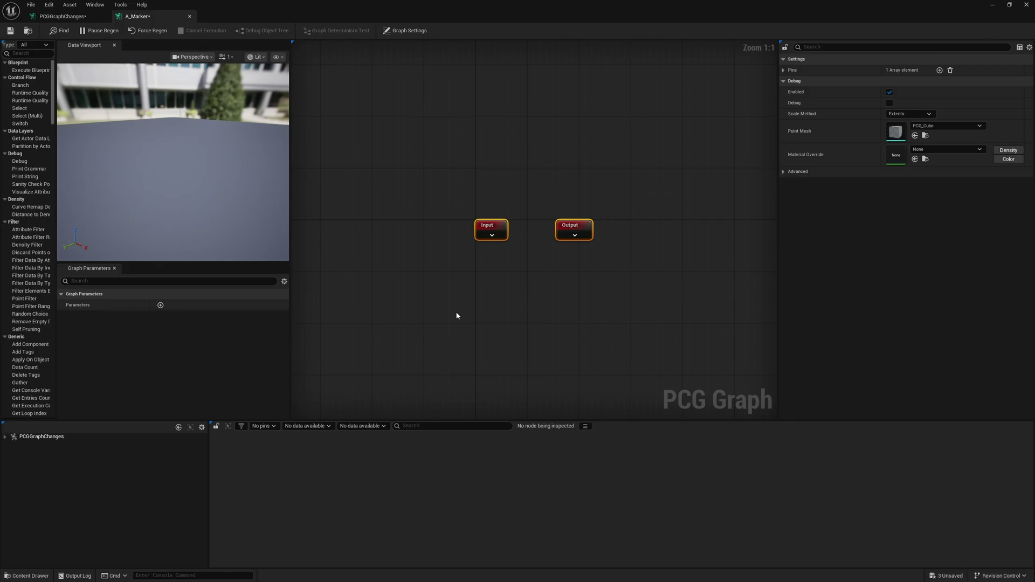
pyautogui.middleClick(165, 19)
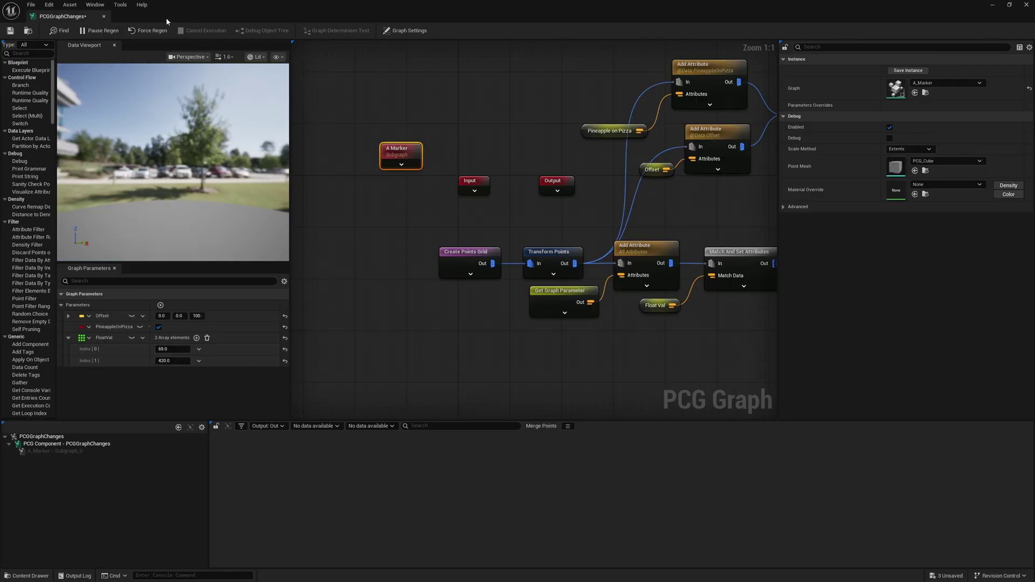
# Reposition the A Marker node, locate it through its debug tree entry, and open and close its subgraph from there.
pyautogui.click(418, 209)
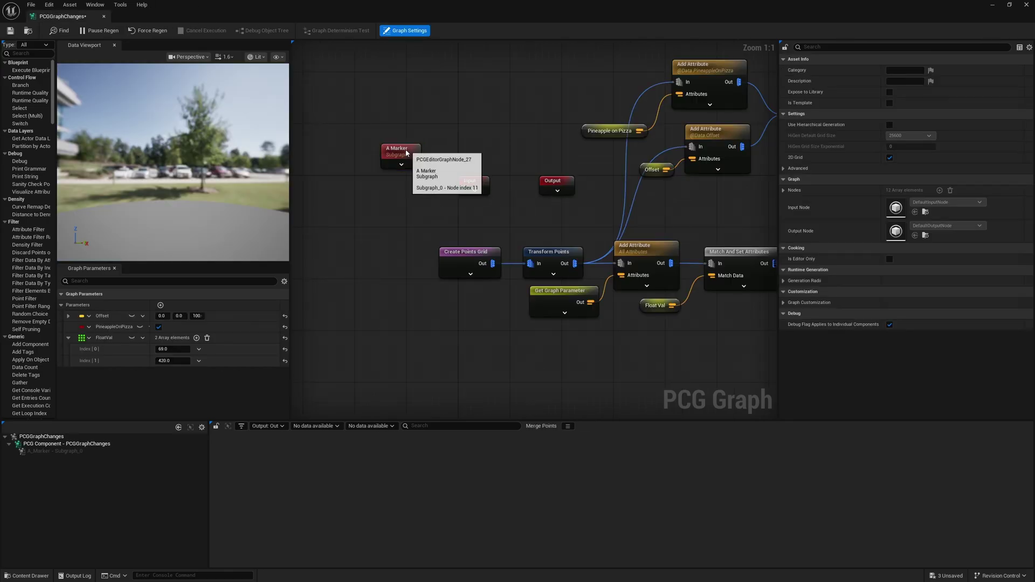
pyautogui.moveTo(403, 156); pyautogui.dragTo(429, 119)
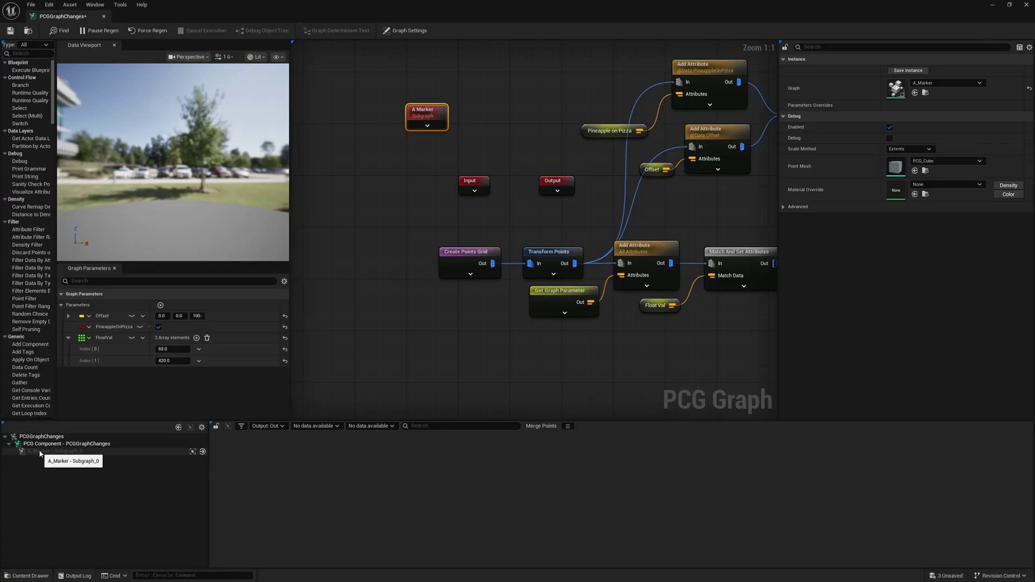
pyautogui.click(193, 453)
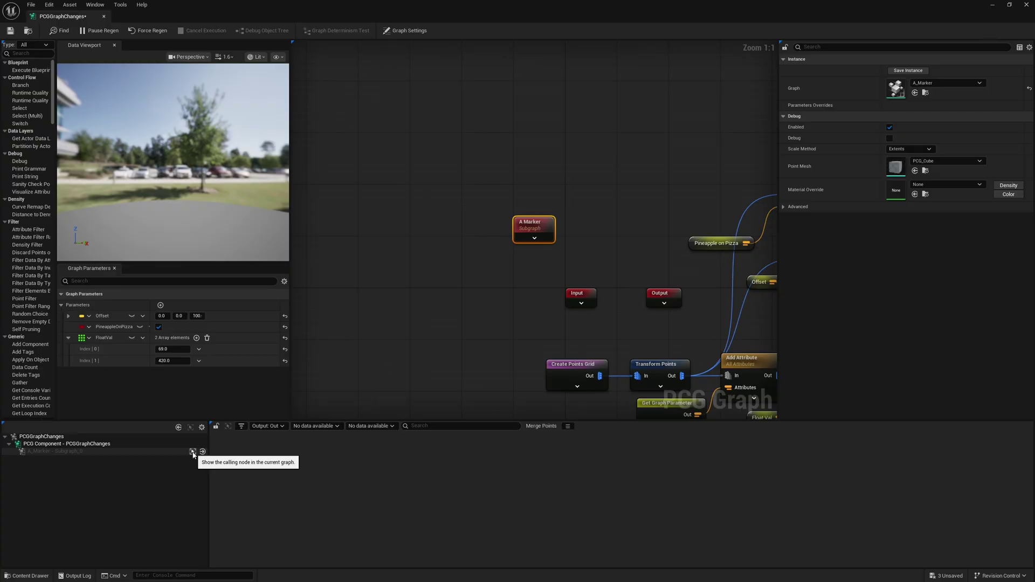
pyautogui.click(203, 453)
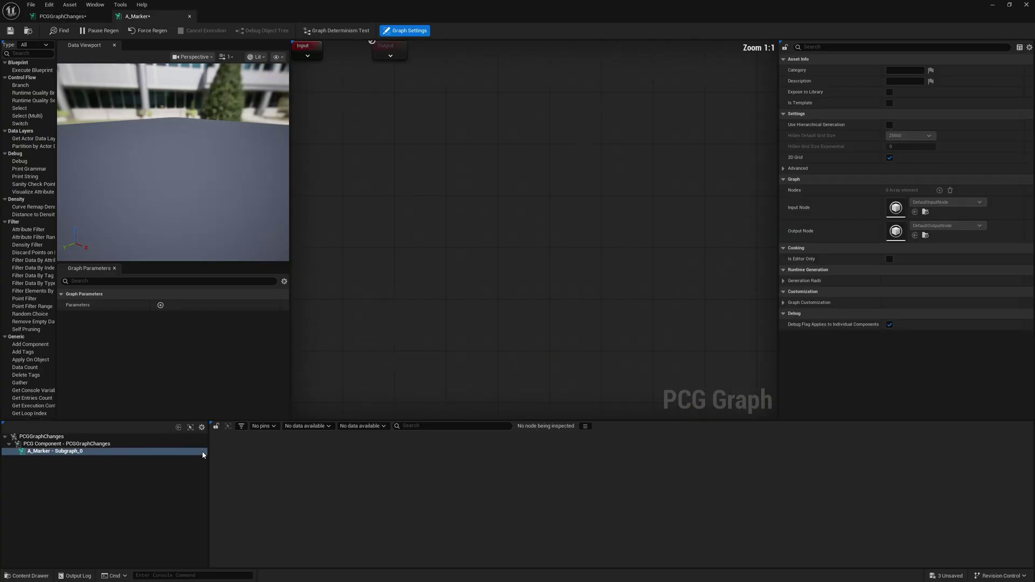
pyautogui.click(190, 16)
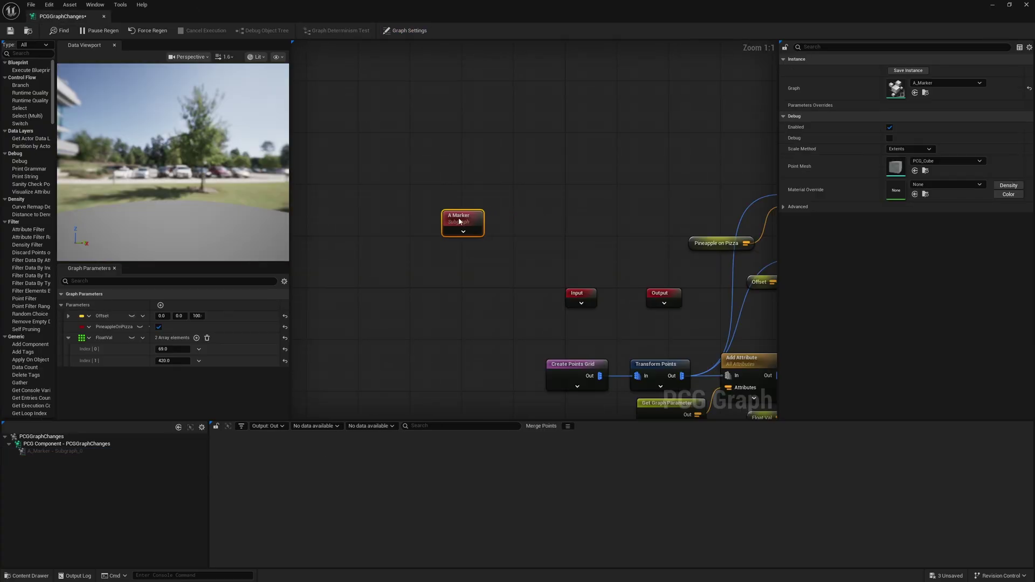
# Rename the A Marker subgraph node to Get Points and check its entry under the PCG component in the debug tree.
pyautogui.moveTo(467, 230); pyautogui.dragTo(460, 203)
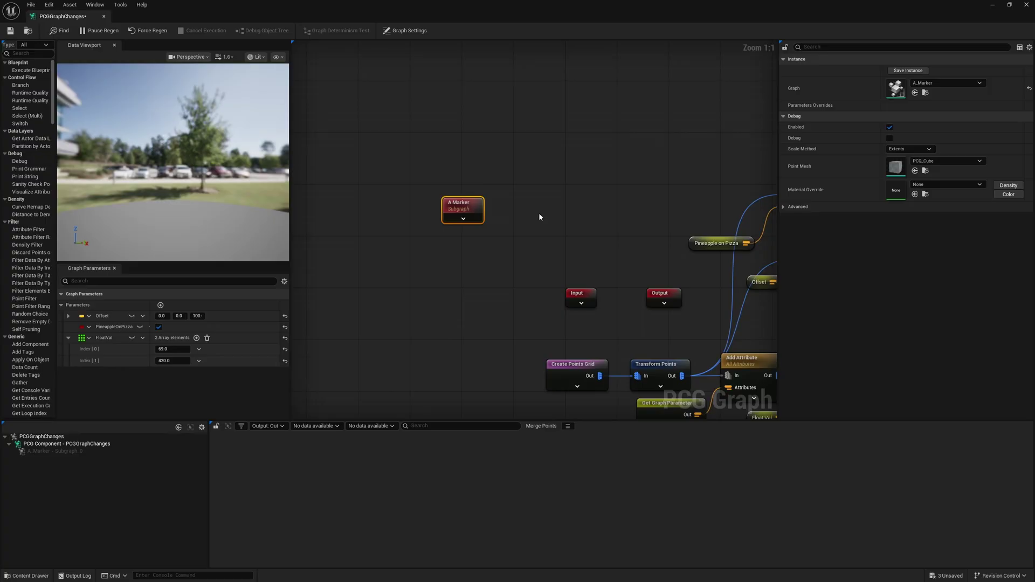
pyautogui.press('F2')
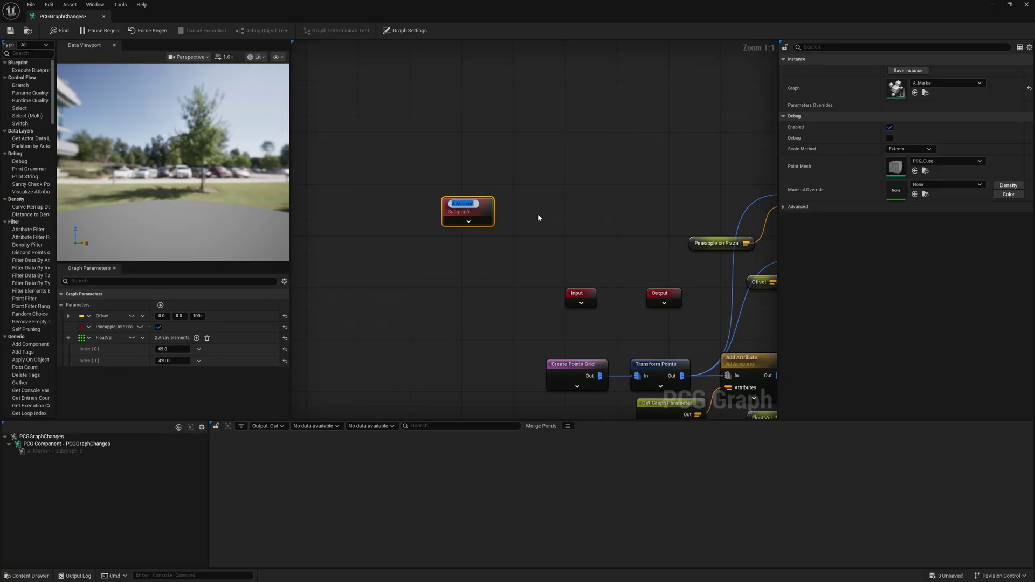
pyautogui.write('Get Points')
pyautogui.press('Return')
pyautogui.click(51, 444)
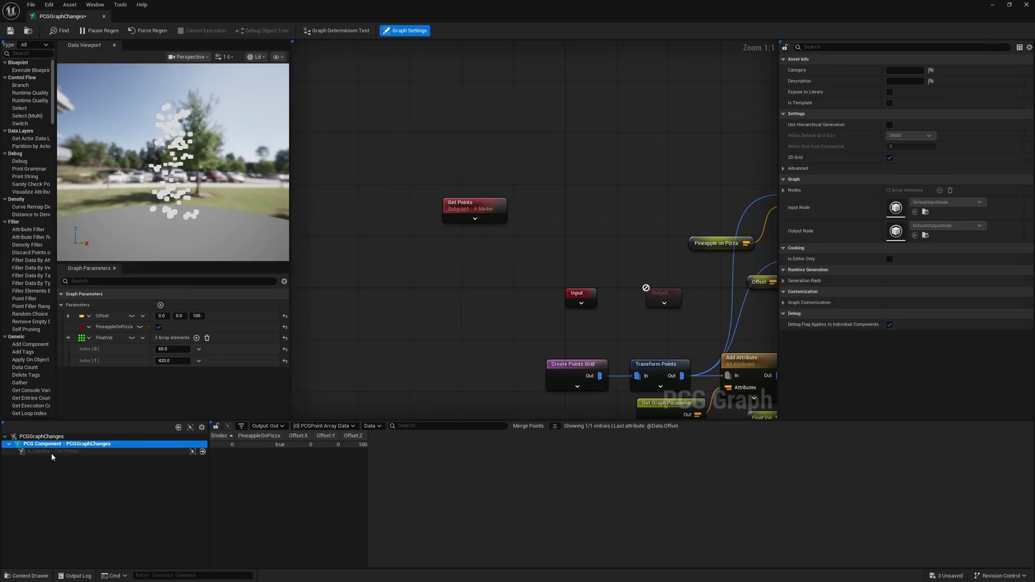
pyautogui.click(60, 452)
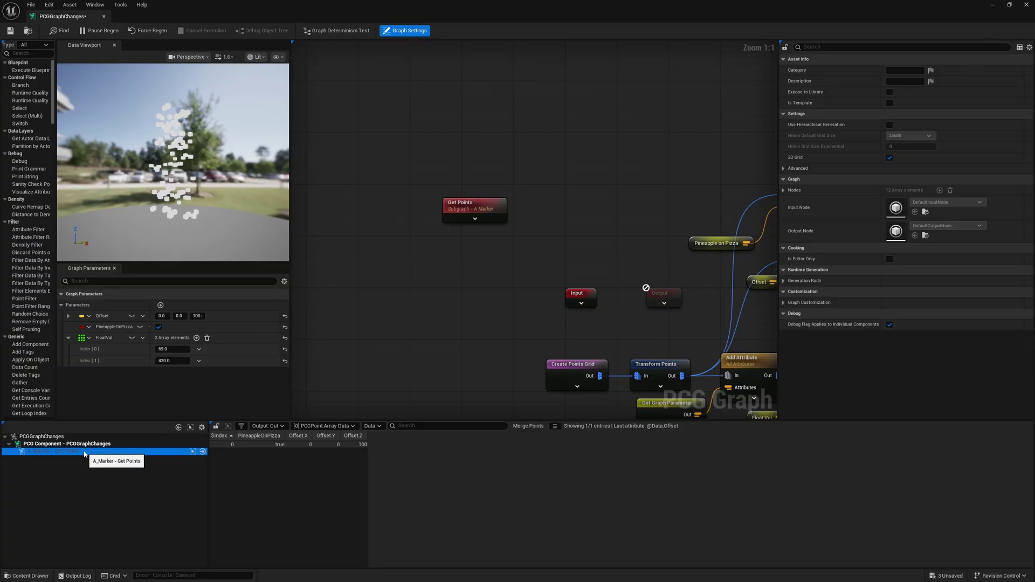
# Duplicate the Get Points subgraph node and rename the copy Add Data Attributes.
pyautogui.click(474, 211)
pyautogui.moveTo(471, 360); pyautogui.dragTo(367, 250, button='right')
pyautogui.hotkey('ctrl', 'd')
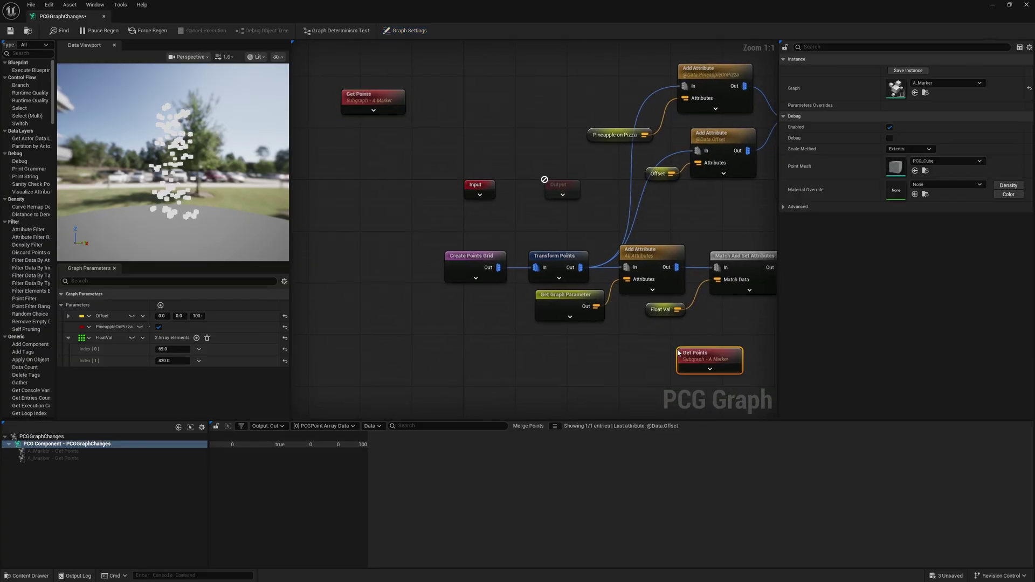
pyautogui.moveTo(710, 358); pyautogui.dragTo(578, 342, button='right')
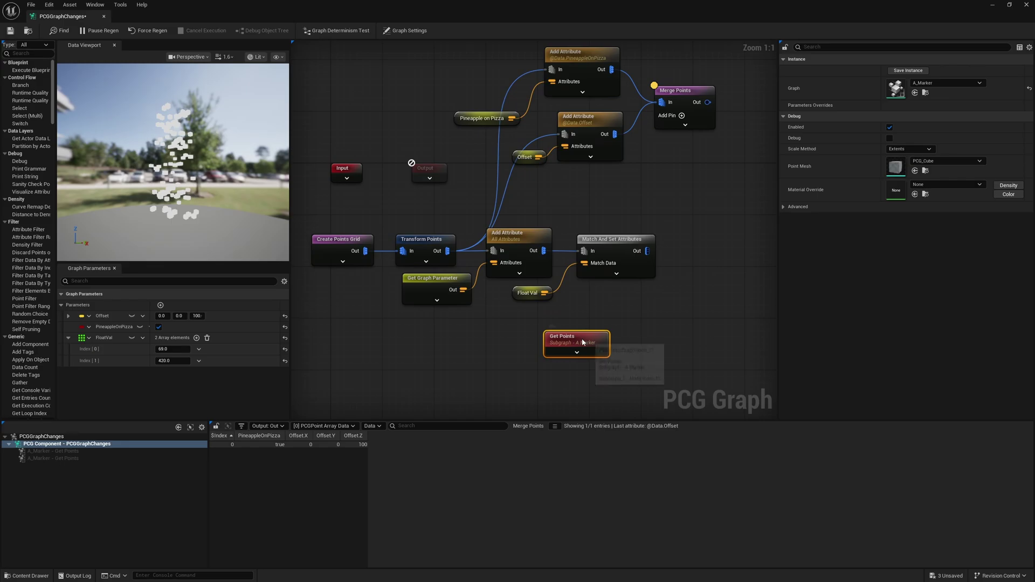
pyautogui.press('F2')
pyautogui.write('Add Data')
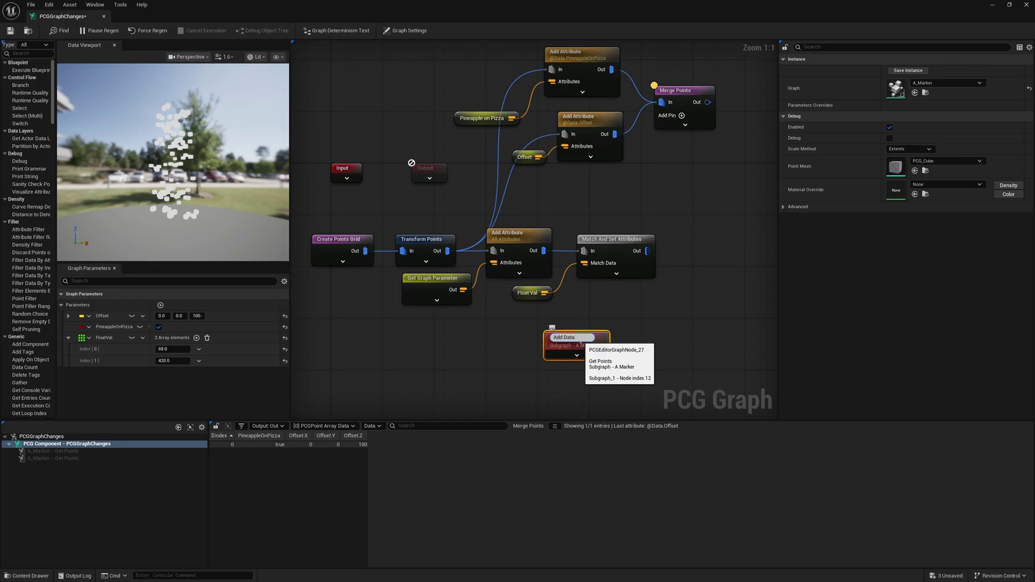
pyautogui.write(' Attributes')
pyautogui.press('Return')
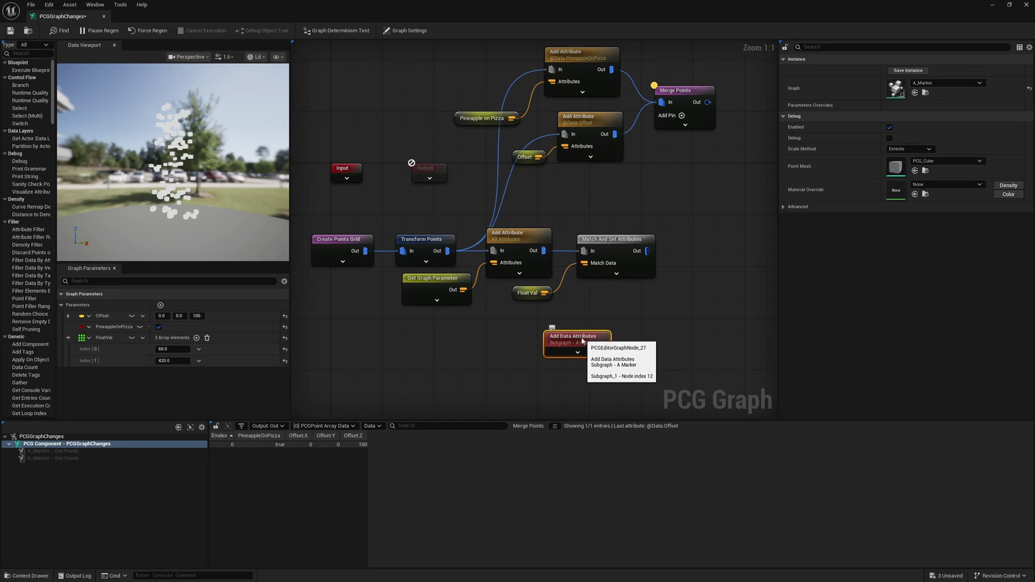
# Move the Add Data Attributes node beneath the Offset Add Attribute node and save the graph.
pyautogui.moveTo(583, 341); pyautogui.dragTo(609, 179)
pyautogui.moveTo(672, 221); pyautogui.dragTo(625, 277, button='right')
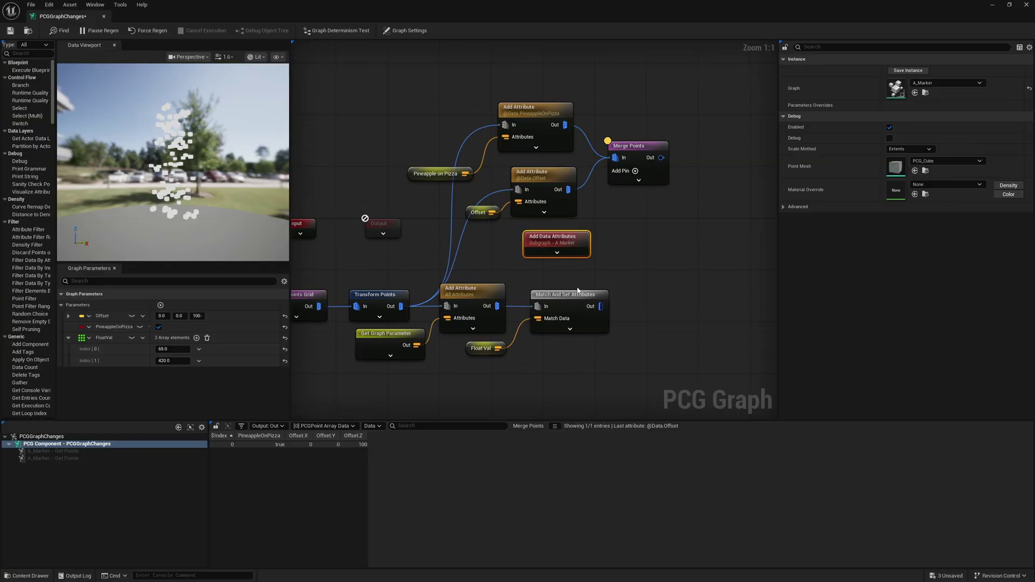
pyautogui.hotkey('ctrl', 's')
# Locate the Add Data Attributes and Get Points calling nodes from their debug tree entries.
pyautogui.click(192, 452)
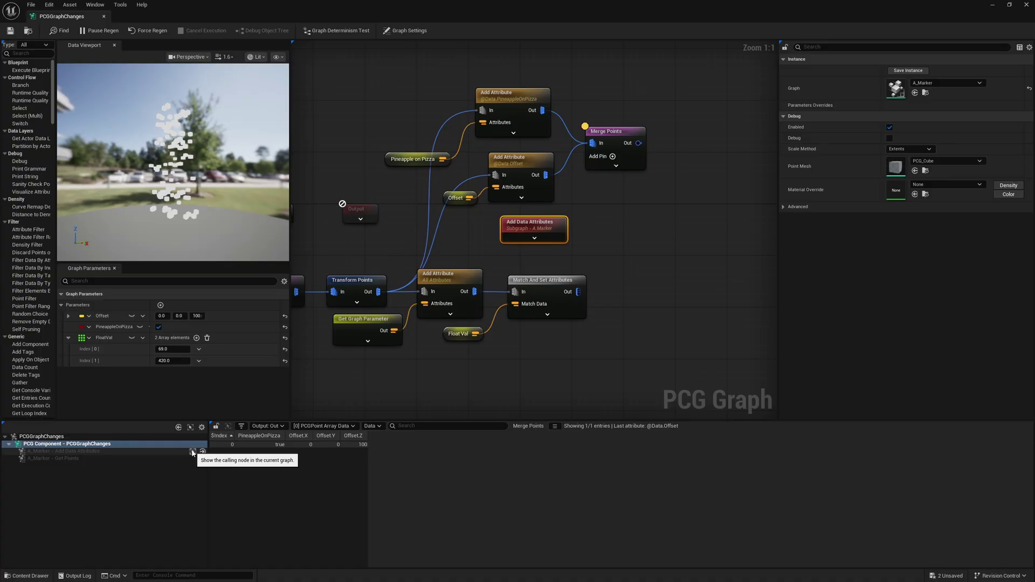
pyautogui.scroll(-9, 597, 302)
pyautogui.moveTo(597, 302); pyautogui.dragTo(268, 260, button='right')
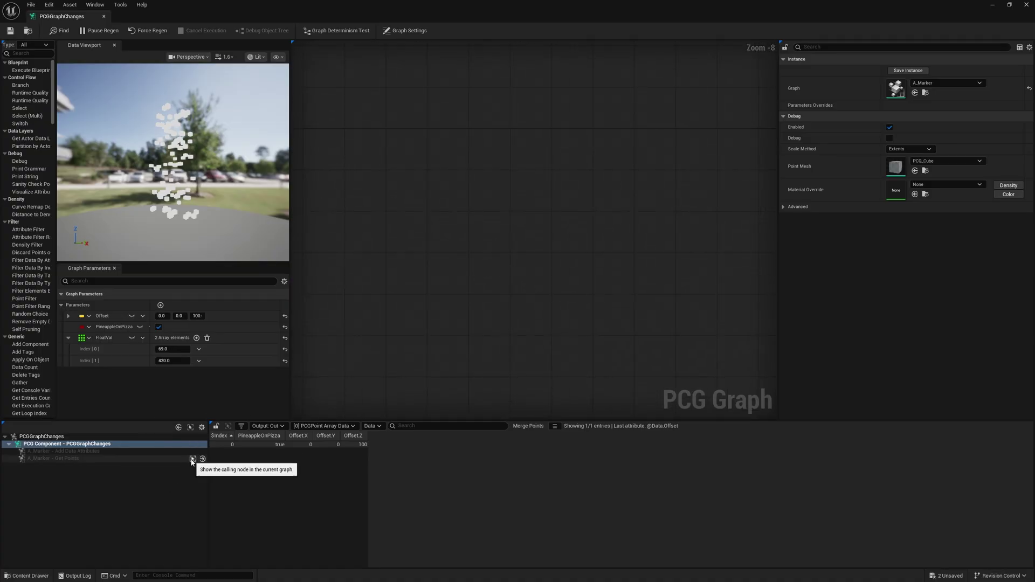
pyautogui.click(192, 458)
pyautogui.moveTo(561, 262); pyautogui.dragTo(493, 198, button='right')
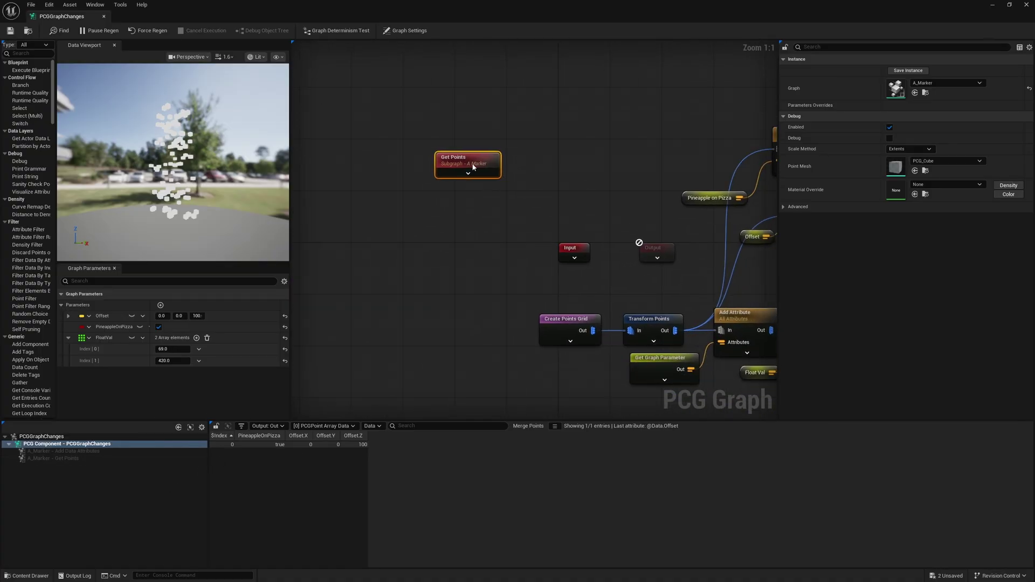
# Place Get Points beside Create Points Grid and jump back and forth between both A_Marker calling nodes.
pyautogui.moveTo(470, 160); pyautogui.dragTo(495, 327)
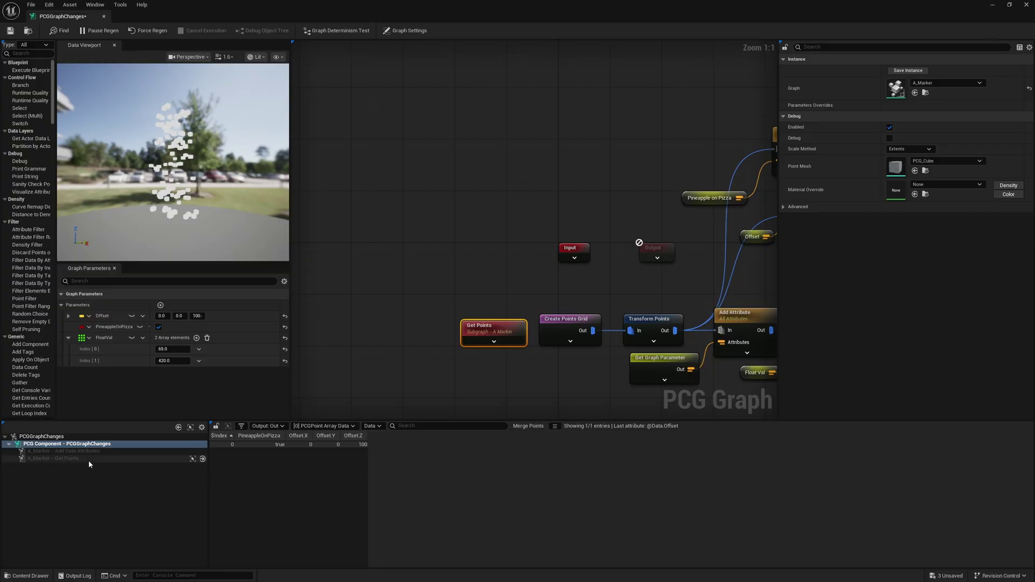
pyautogui.click(192, 452)
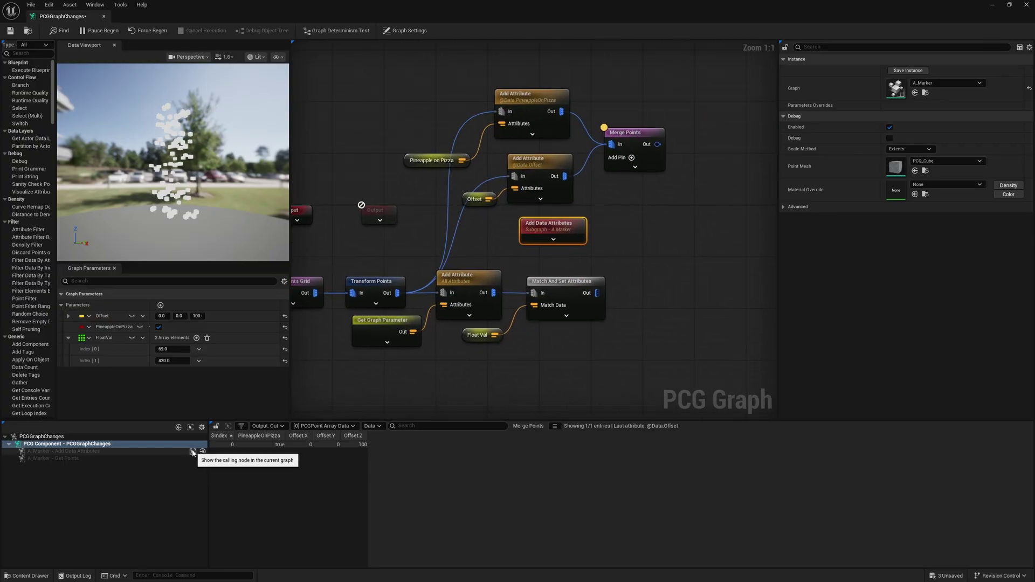
pyautogui.click(193, 457)
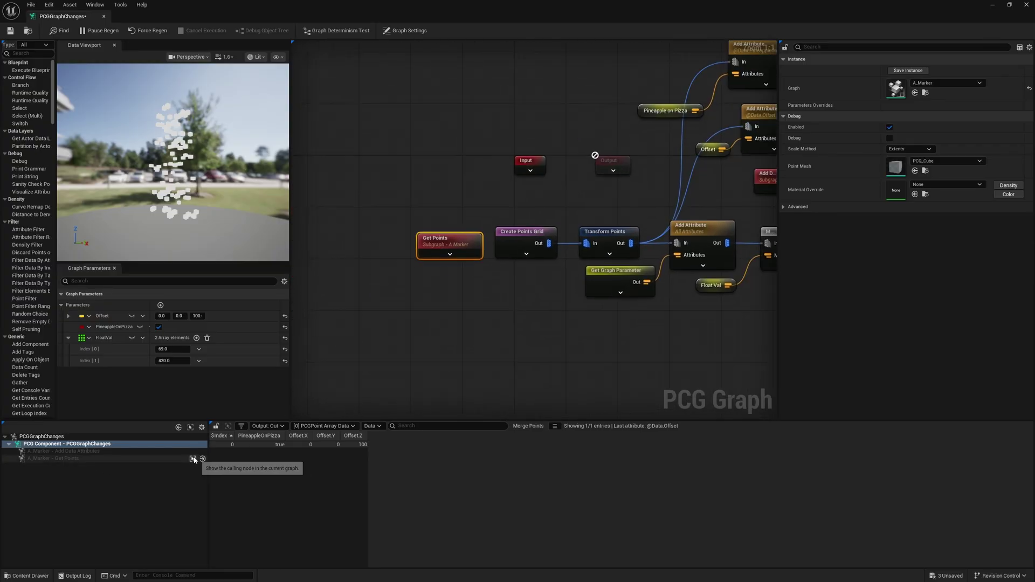
pyautogui.click(193, 453)
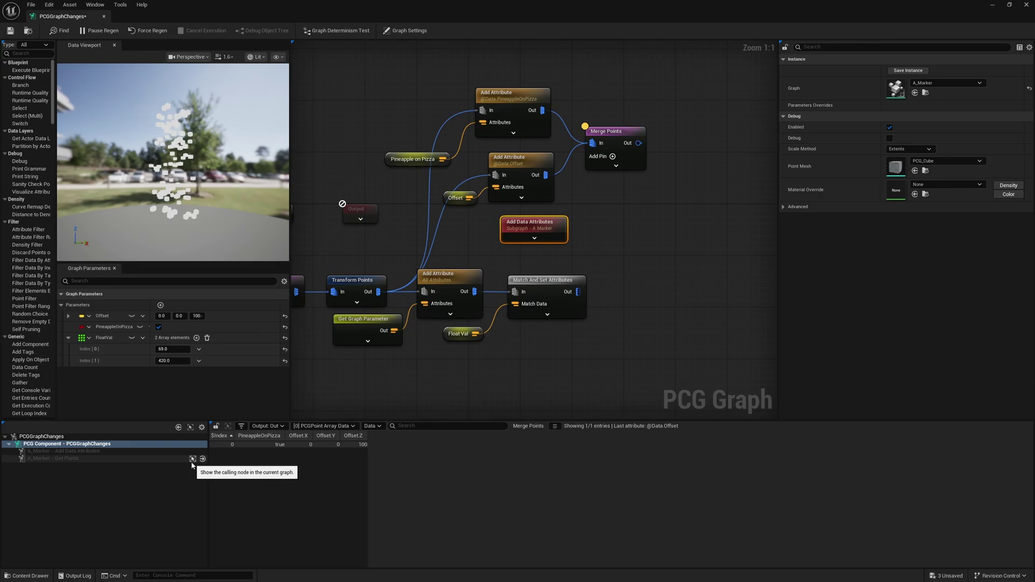
pyautogui.click(193, 453)
pyautogui.click(193, 451)
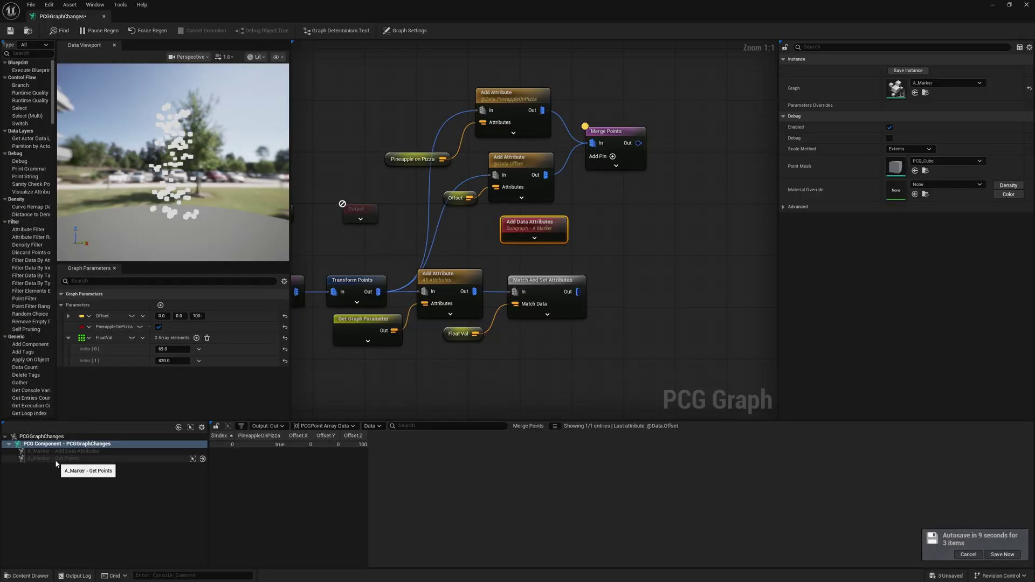
pyautogui.click(193, 460)
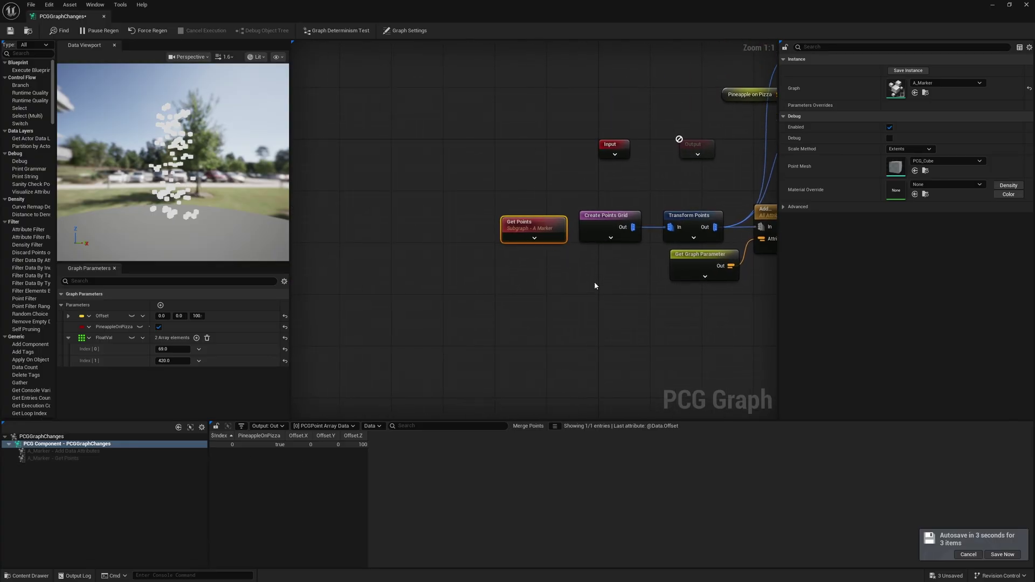
pyautogui.moveTo(610, 295); pyautogui.dragTo(523, 317, button='right')
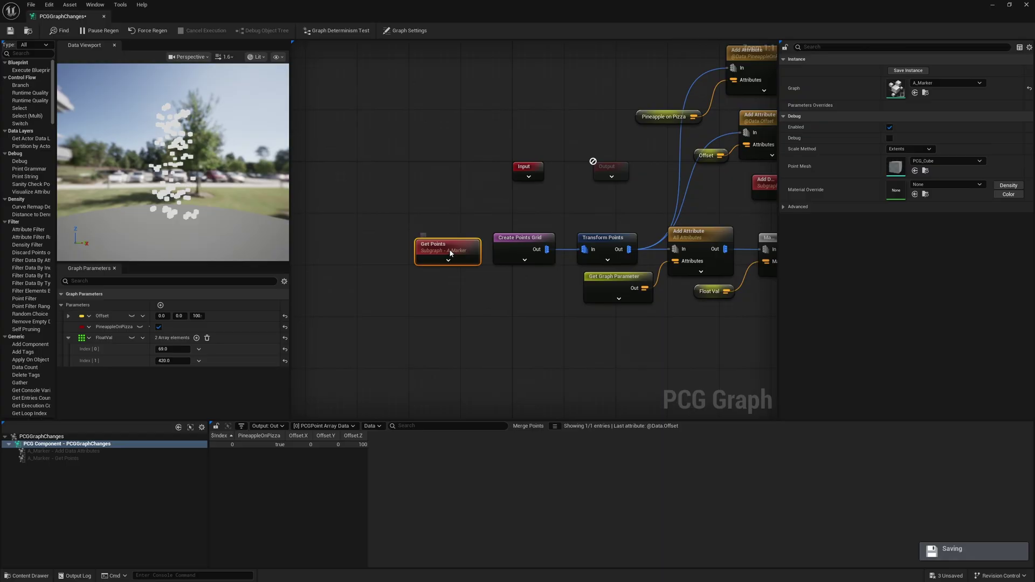
# Move Get Points just above Create Points Grid, show the Add Data Attributes calling node, and clear the node selection.
pyautogui.moveTo(450, 251); pyautogui.dragTo(527, 206)
pyautogui.click(193, 451)
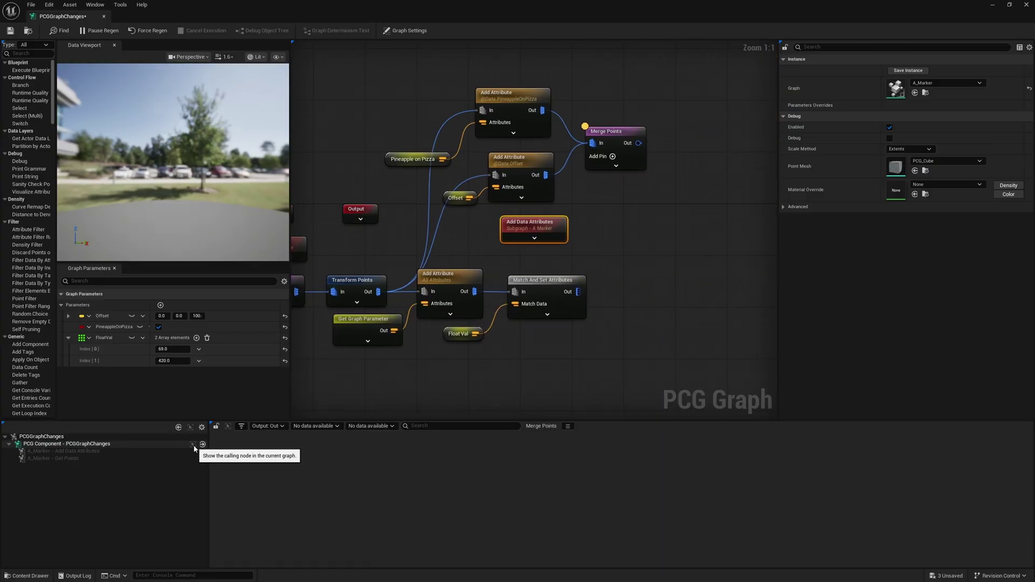
pyautogui.scroll(-2, 461, 196)
pyautogui.click(501, 358)
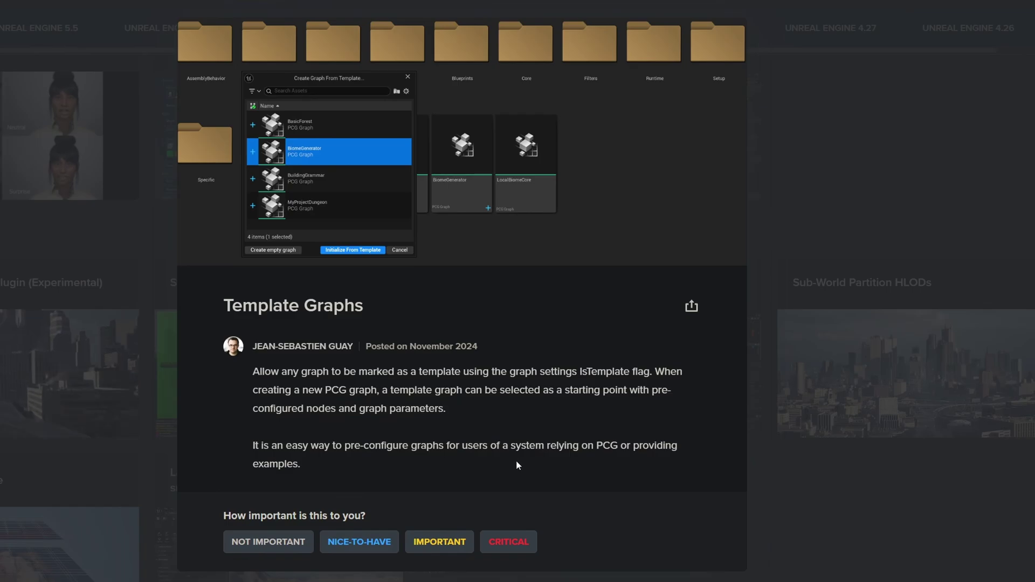
# Switch to the Unreal Engine roadmap page and review the Template Graphs title and description.
pyautogui.moveTo(238, 306); pyautogui.dragTo(364, 306)
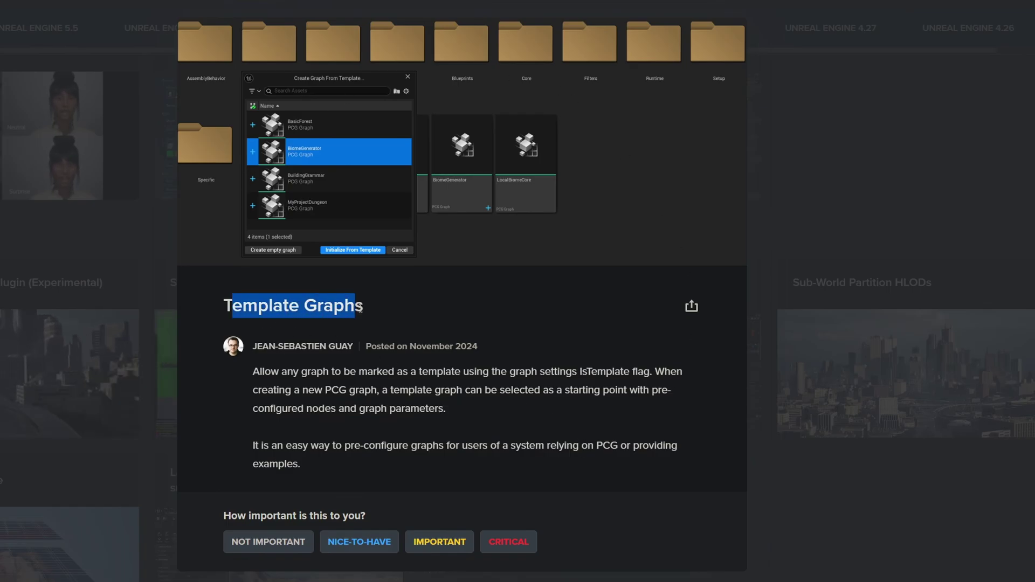
pyautogui.click(264, 443)
pyautogui.moveTo(265, 443); pyautogui.dragTo(302, 464)
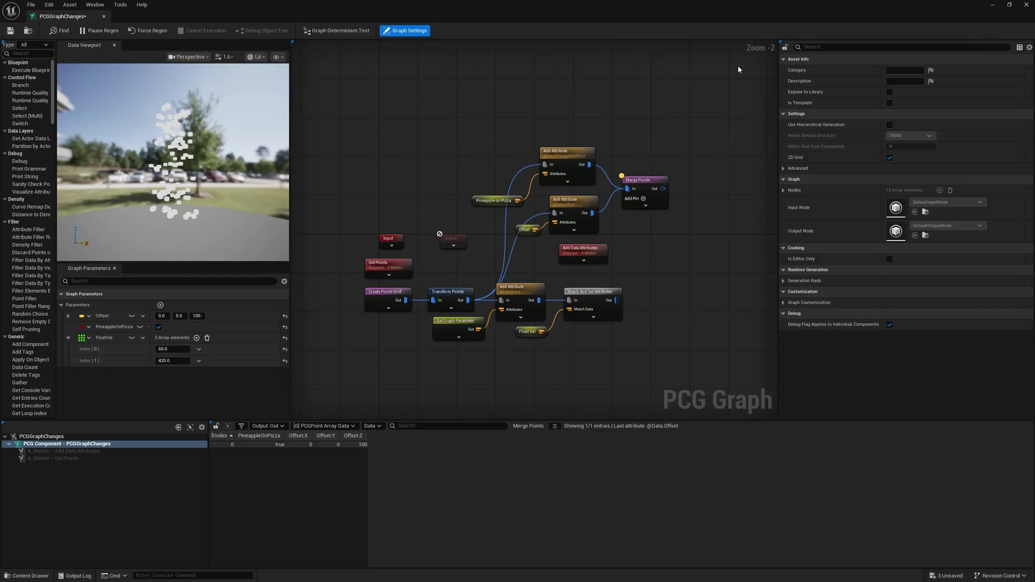
# Enable Is Template for PCGGraphChanges and create a new PCG graph from that template in the PCG content folder.
pyautogui.click(890, 102)
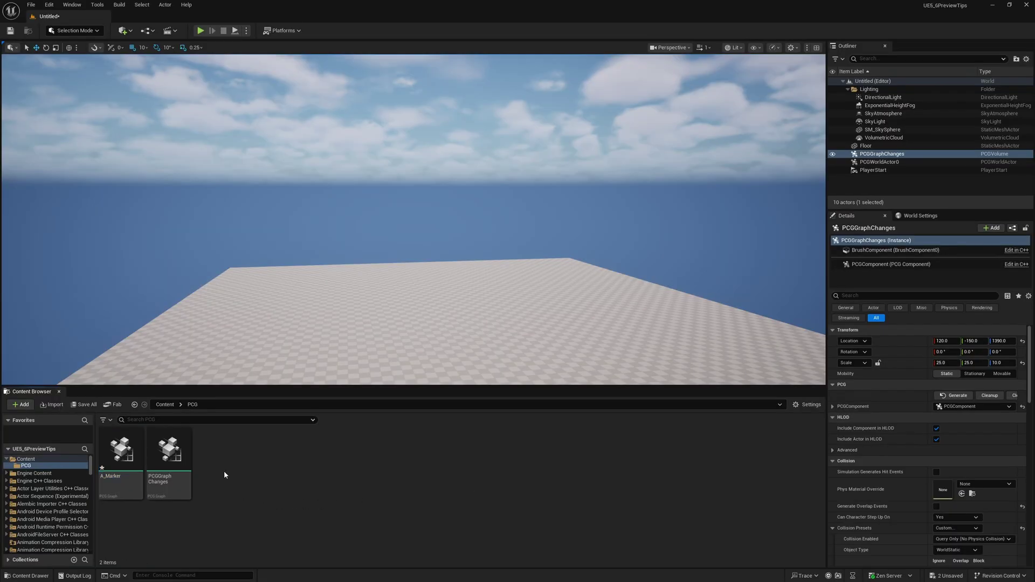
pyautogui.rightClick(224, 470)
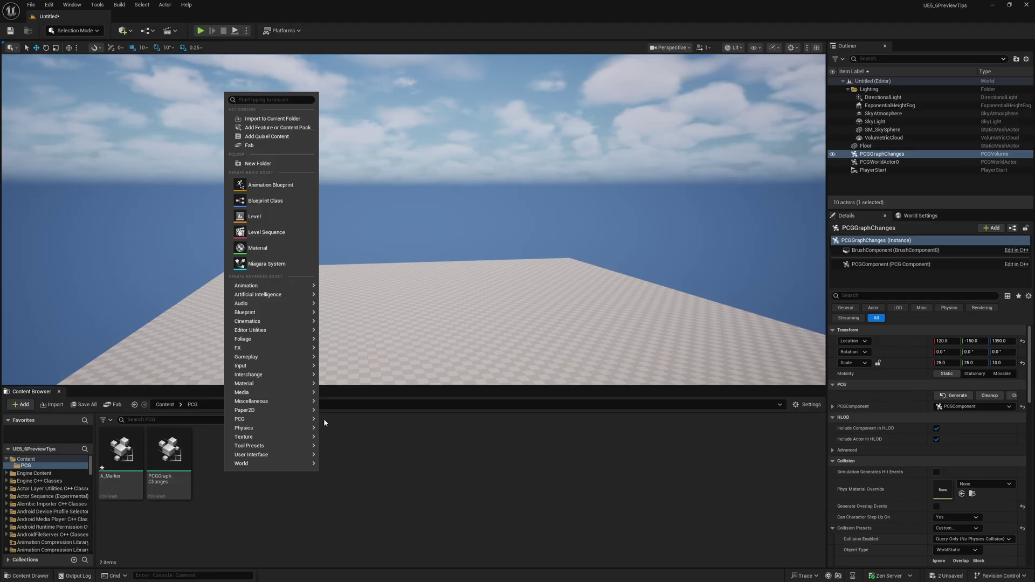
pyautogui.moveTo(284, 419)
pyautogui.click(355, 427)
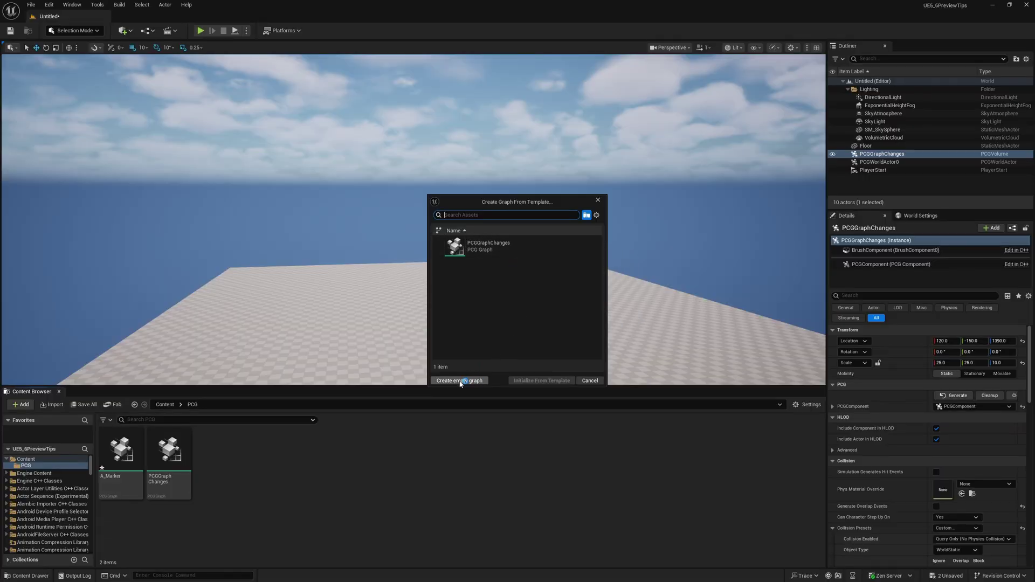
pyautogui.click(487, 253)
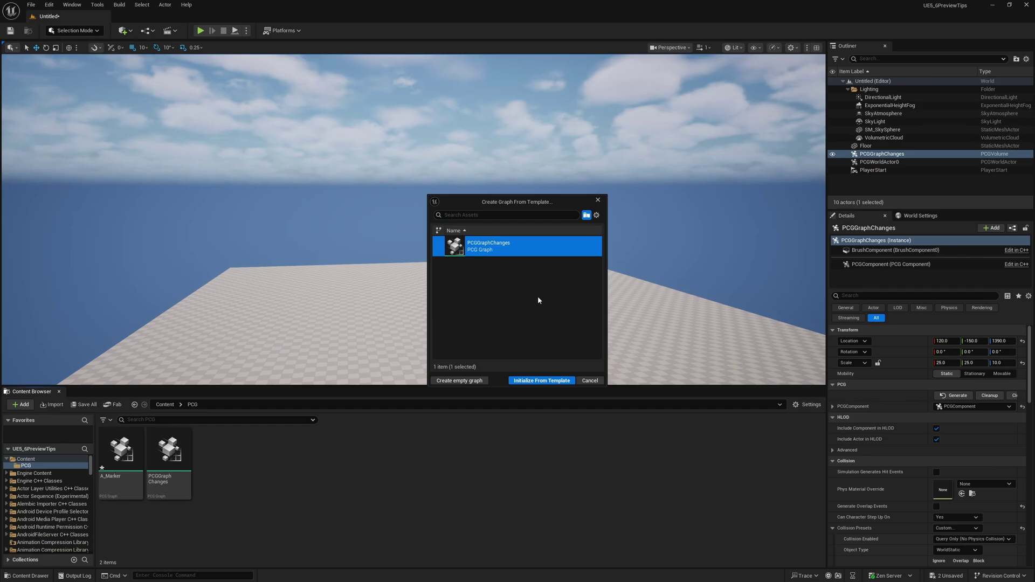
pyautogui.click(542, 385)
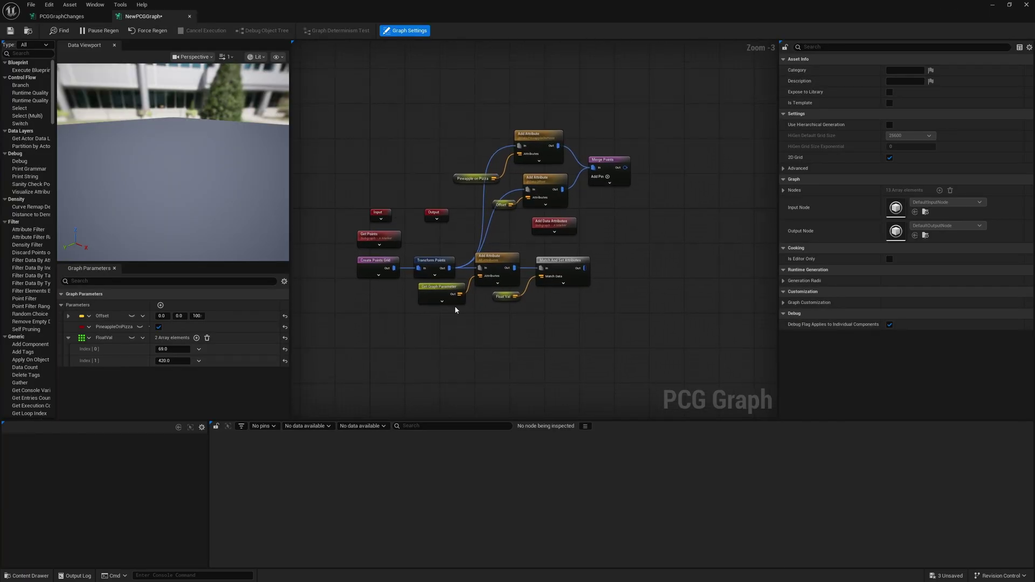
# Review the new graph's copied nodes and parameters, and return to PCGGraphChanges to view its template setting.
pyautogui.click(147, 17)
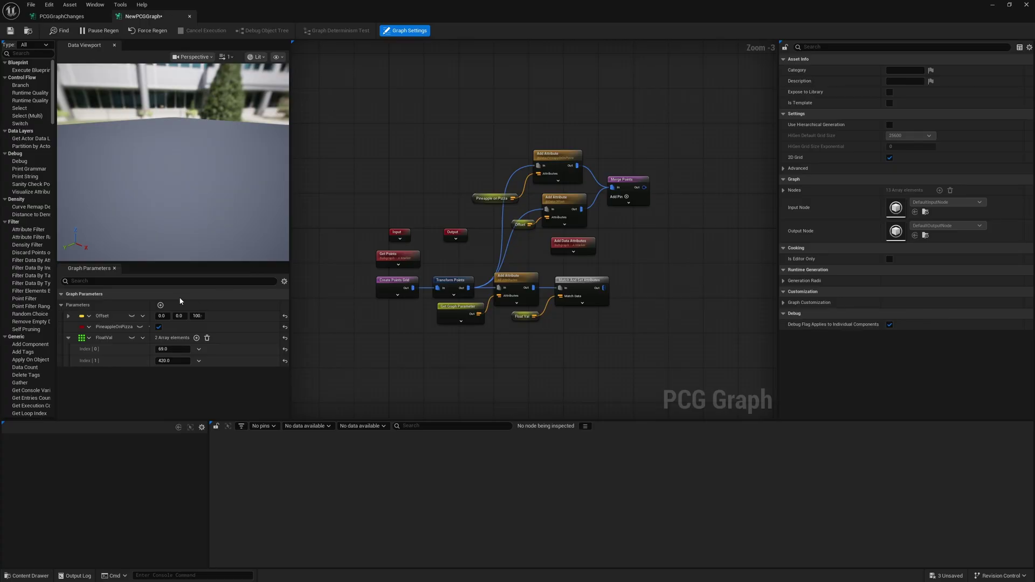
pyautogui.click(81, 17)
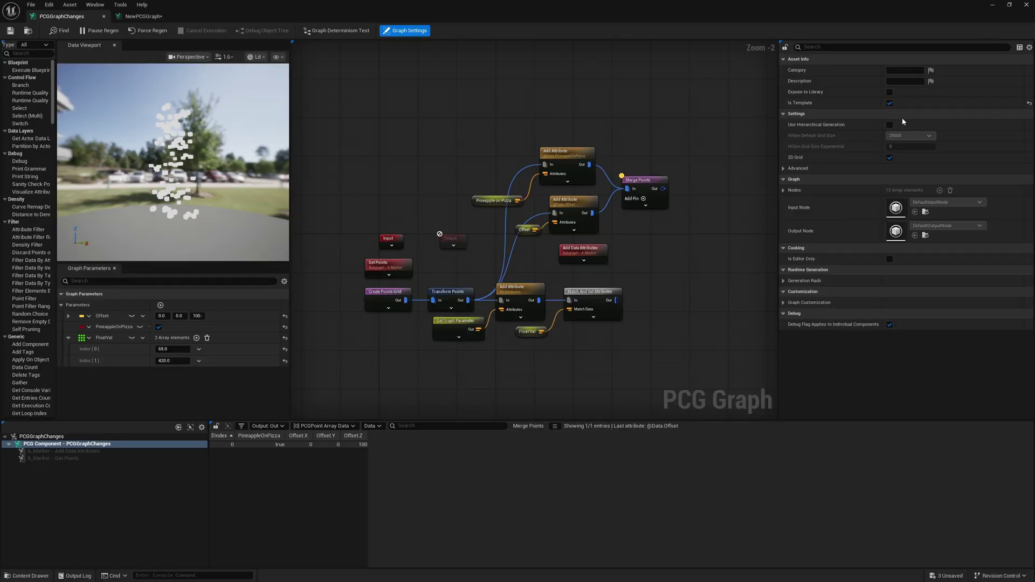
# Turn off Is Template for PCGGraphChanges and check the asset creation options in the PCG content folder.
pyautogui.click(889, 103)
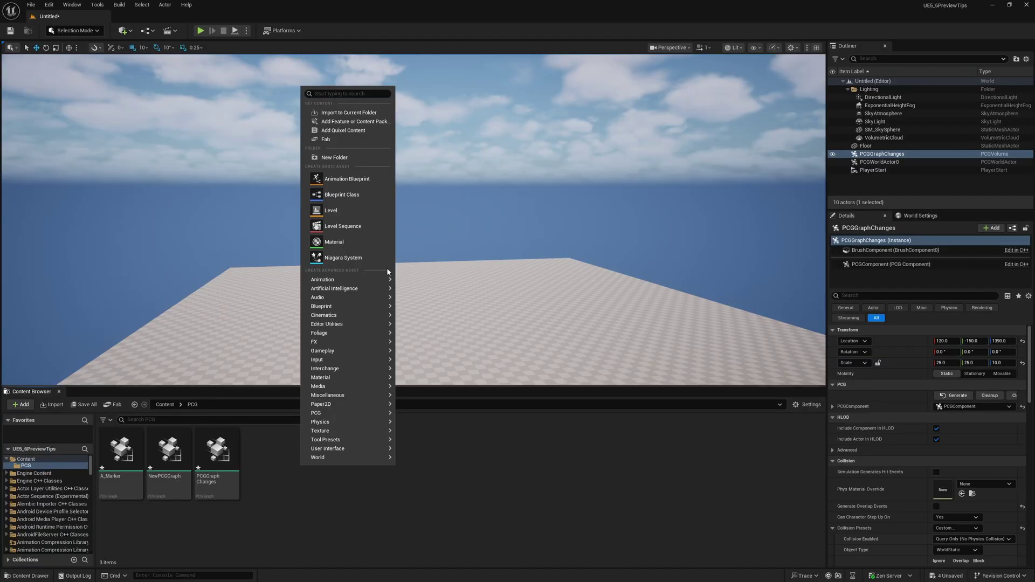
pyautogui.moveTo(351, 412)
pyautogui.click(432, 420)
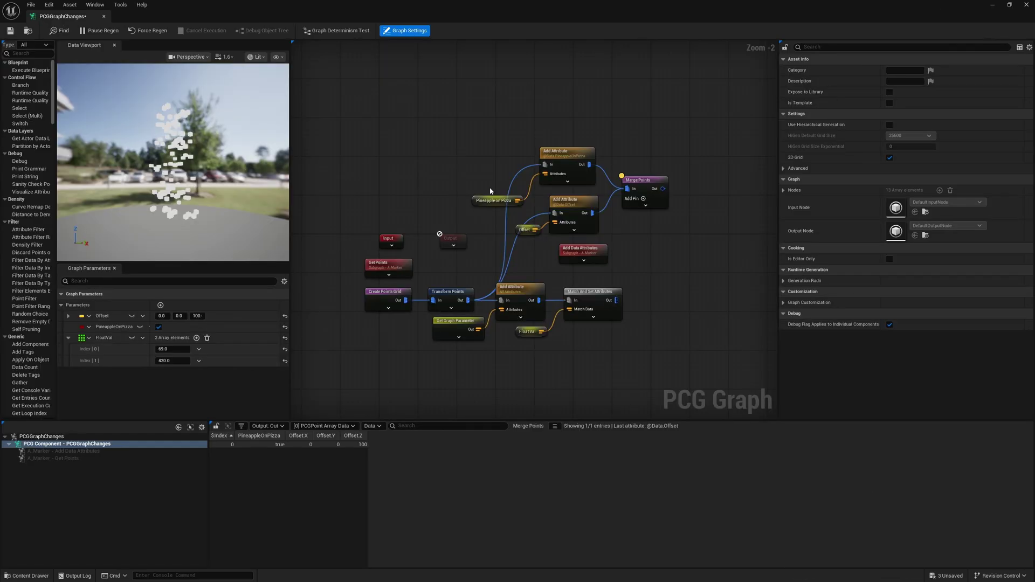
# Add a Create Points node in the empty graph area below the existing node network.
pyautogui.moveTo(526, 335)
pyautogui.mouseDown(button='right')
pyautogui.moveTo(545, 295)
pyautogui.moveTo(564, 187)
pyautogui.moveTo(522, 322)
pyautogui.mouseUp(button='right')
pyautogui.moveTo(636, 82); pyautogui.dragTo(464, 159)
pyautogui.click(561, 307)
pyautogui.moveTo(561, 307); pyautogui.dragTo(385, 253, button='right')
pyautogui.scroll(1, 385, 254)
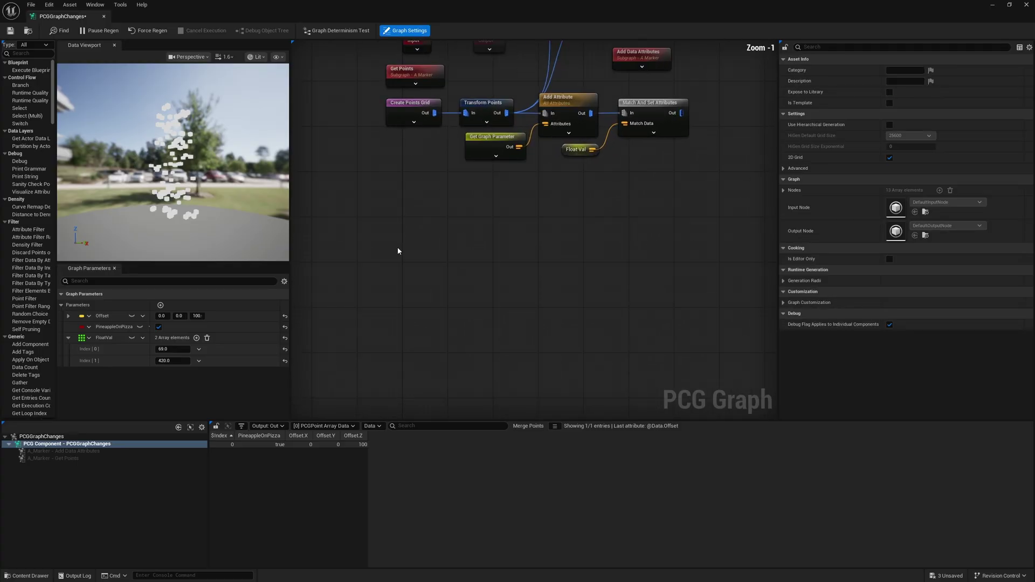
pyautogui.rightClick(392, 268)
pyautogui.write('create po')
pyautogui.press('Return')
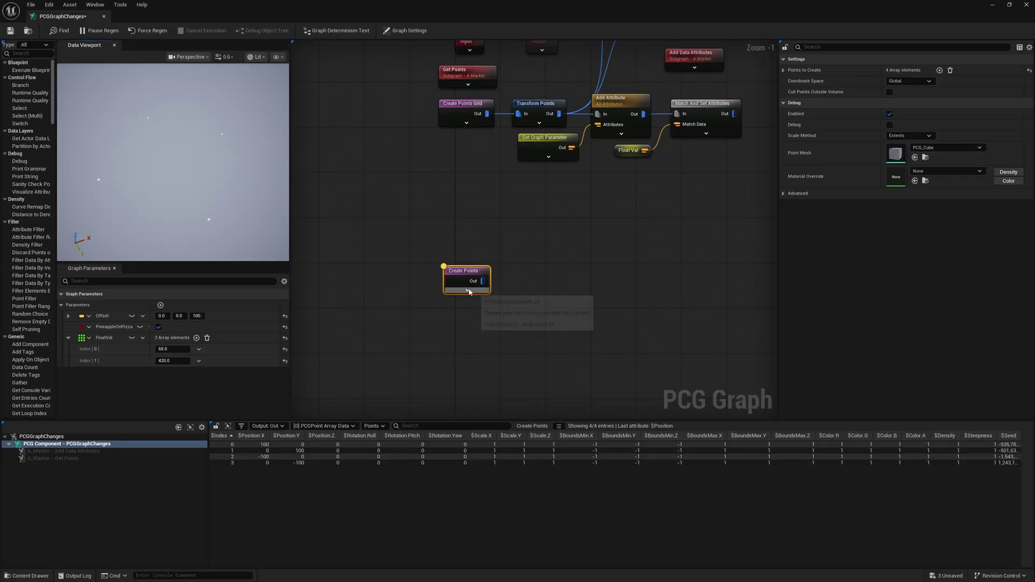
# Connect a new Create Spline node to the Create Points output and inspect its data.
pyautogui.moveTo(482, 281); pyautogui.dragTo(517, 285)
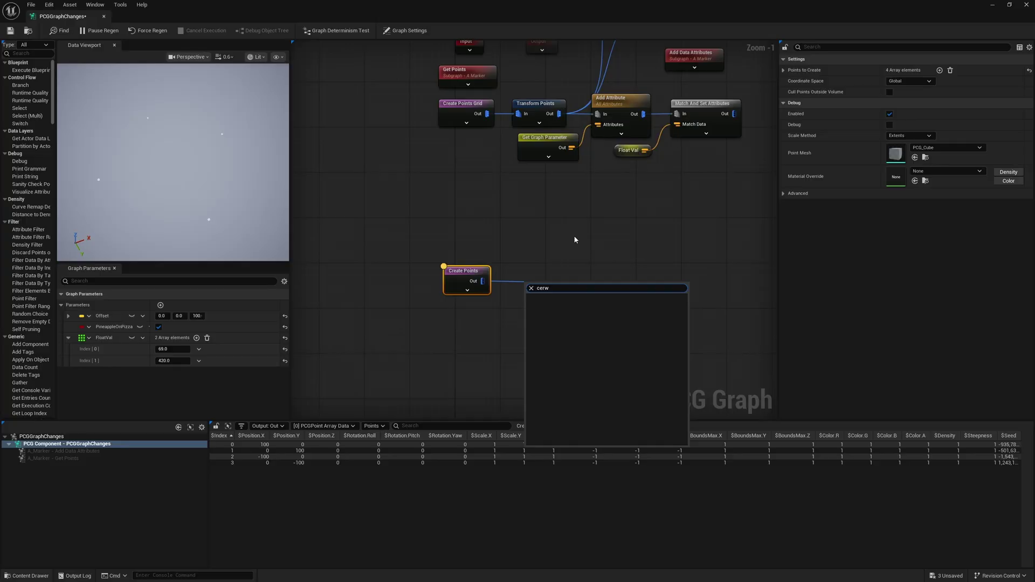
pyautogui.press('Escape')
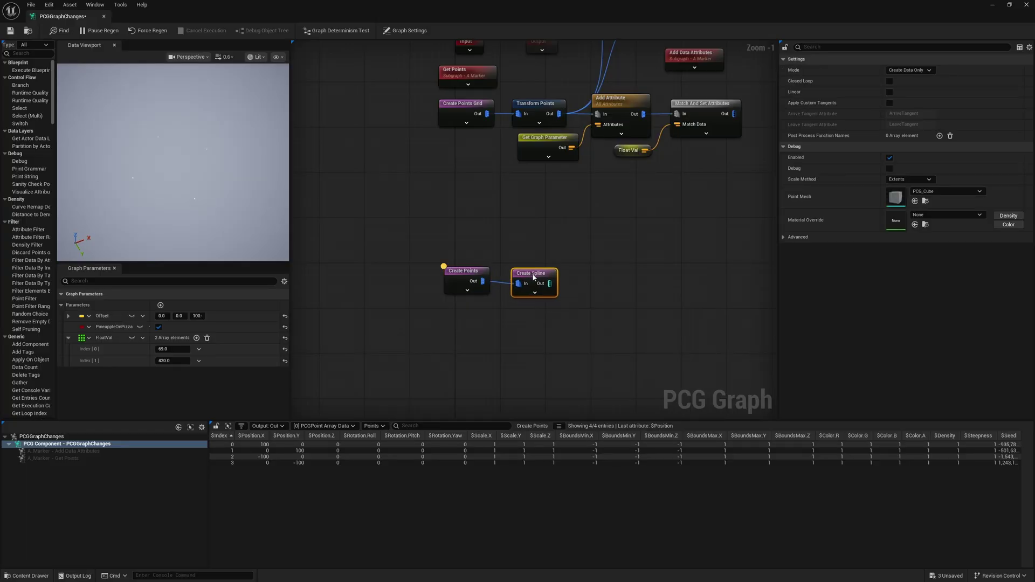
pyautogui.press('a')
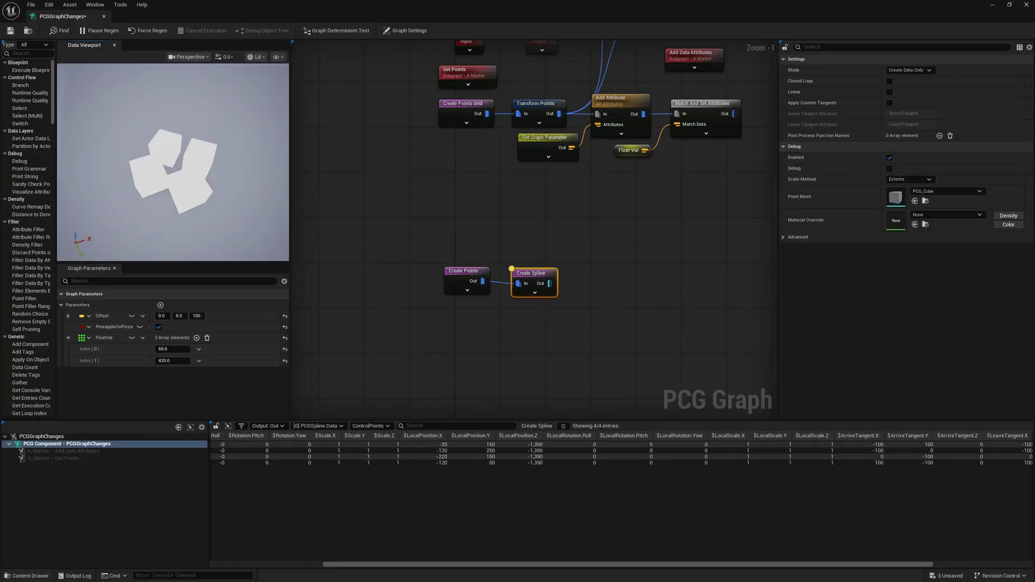
# Enable Closed Loop on Create Spline, review its control point attributes, and switch the attribute list to the Data domain.
pyautogui.click(890, 82)
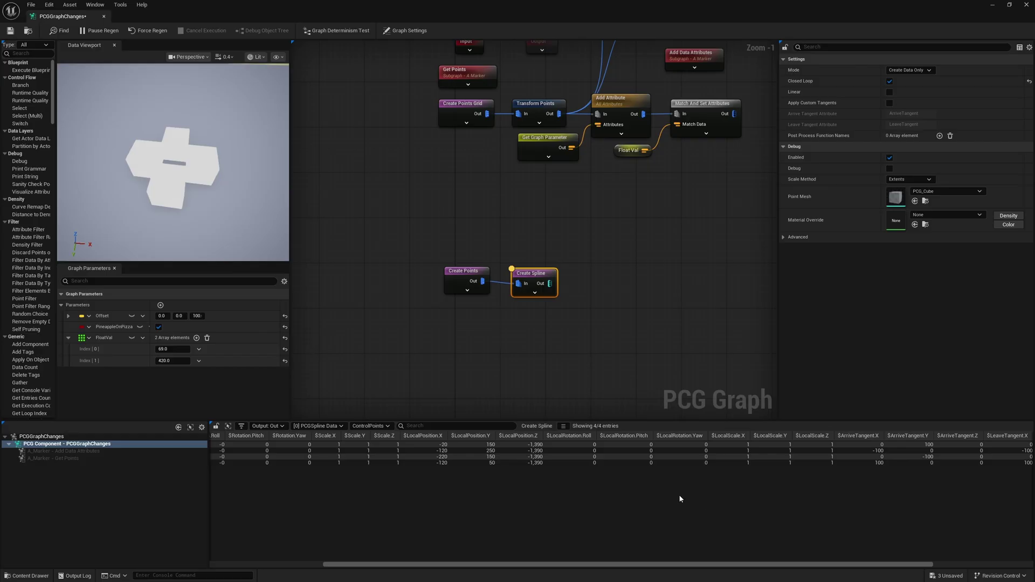
pyautogui.moveTo(578, 565); pyautogui.dragTo(399, 512)
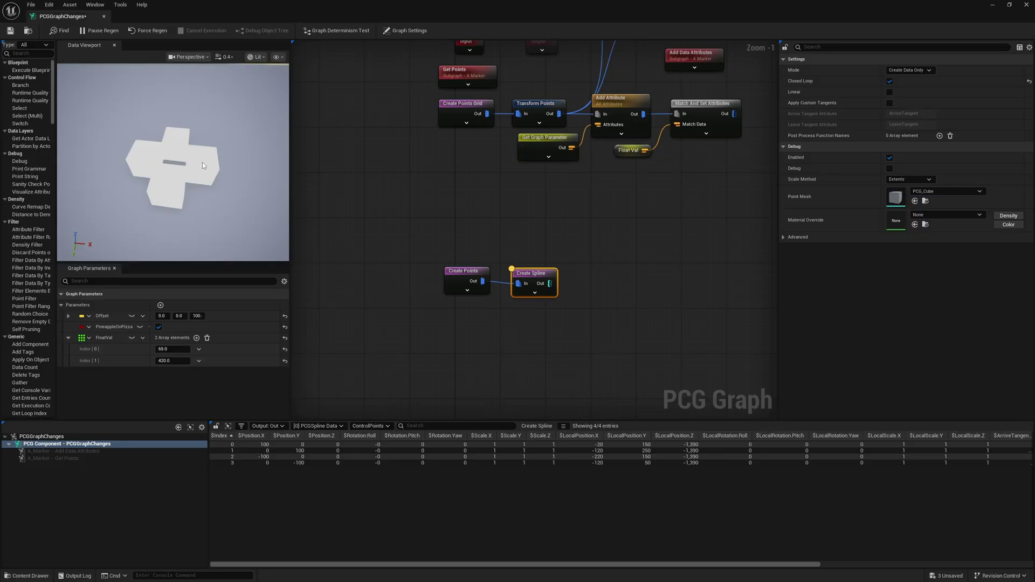
pyautogui.click(359, 434)
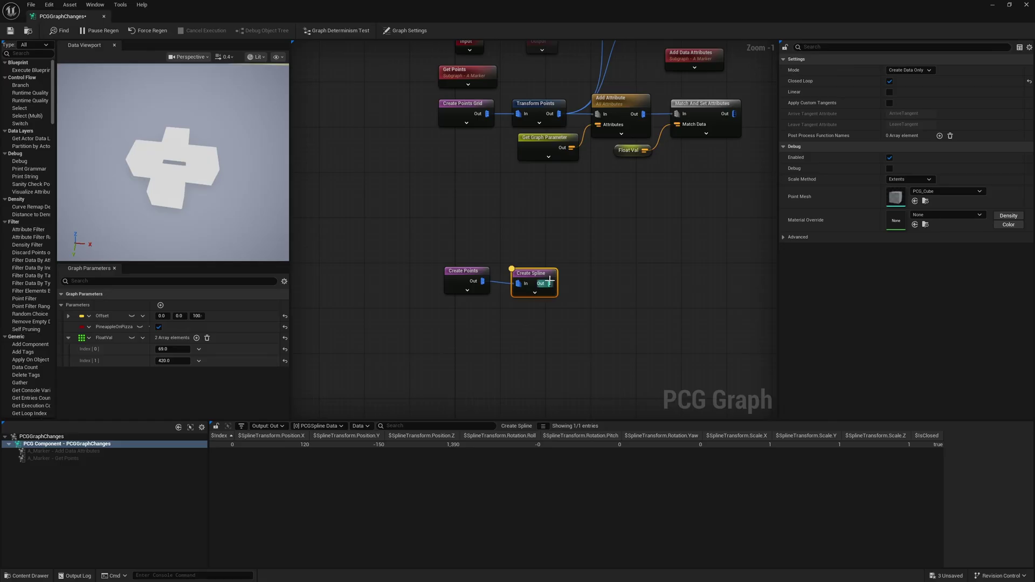
# Connect an attribute maths Add node to the Create Spline output and convert its In B constant to Vector.
pyautogui.moveTo(550, 280); pyautogui.dragTo(588, 257)
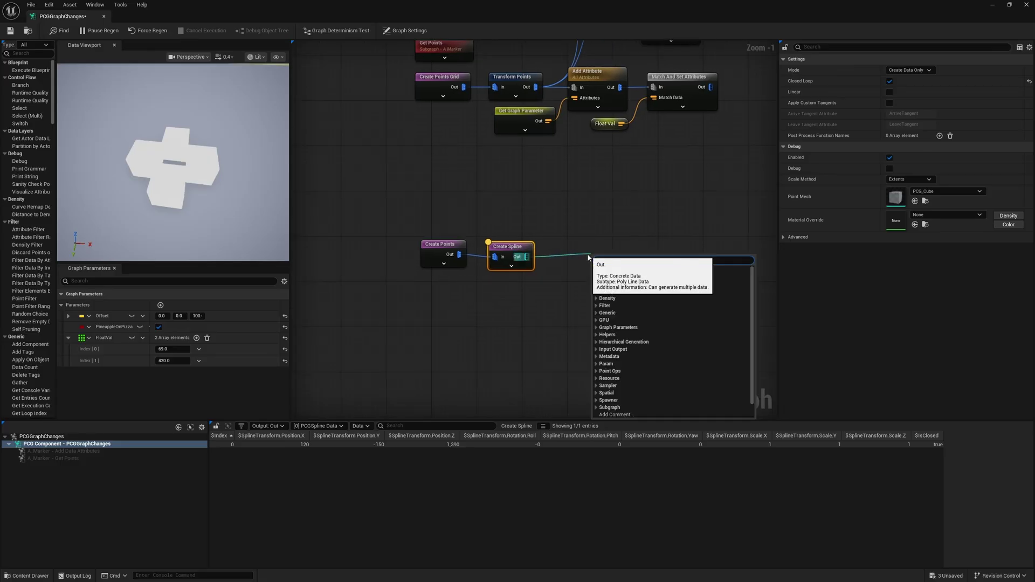
pyautogui.write('add att')
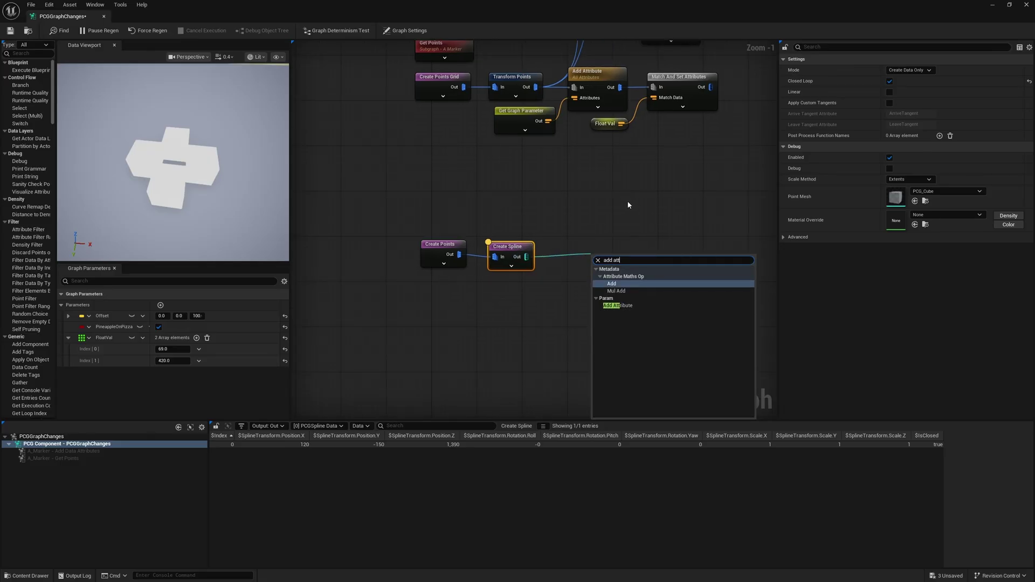
pyautogui.press('Return')
pyautogui.click(582, 270)
pyautogui.scroll(1, 582, 270)
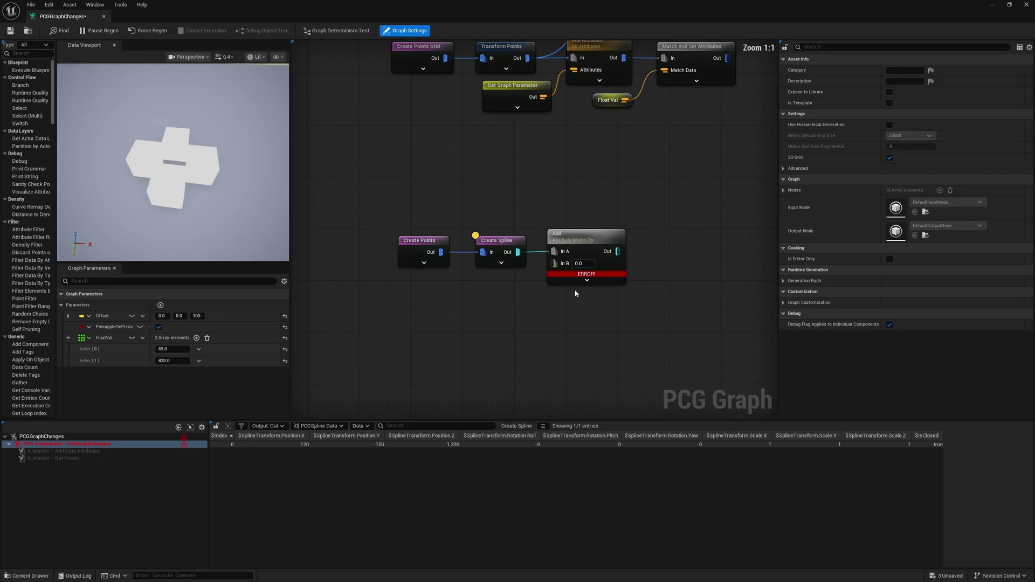
pyautogui.moveTo(575, 293); pyautogui.dragTo(547, 250, button='right')
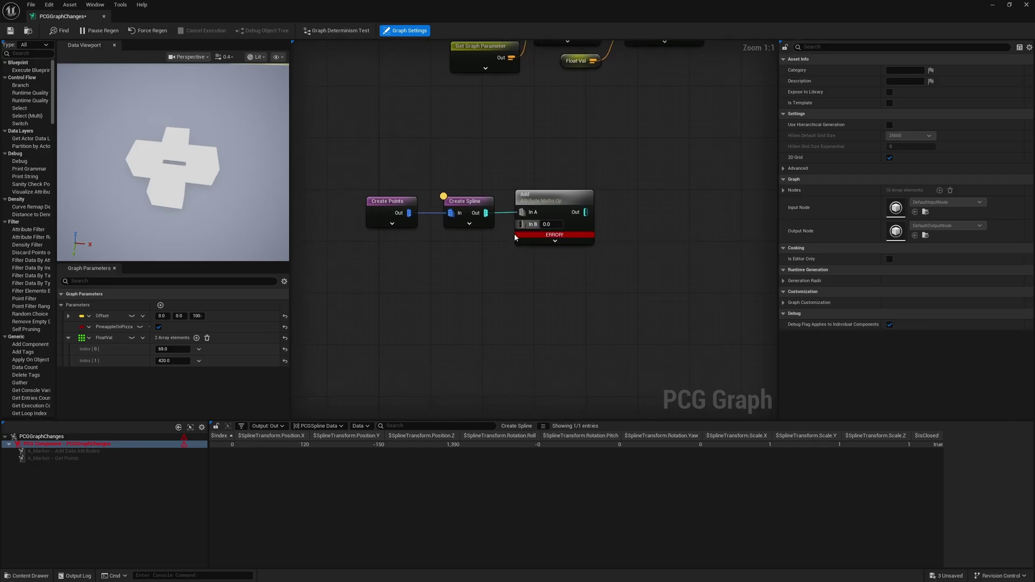
pyautogui.scroll(-1, 540, 259)
pyautogui.scroll(1, 554, 247)
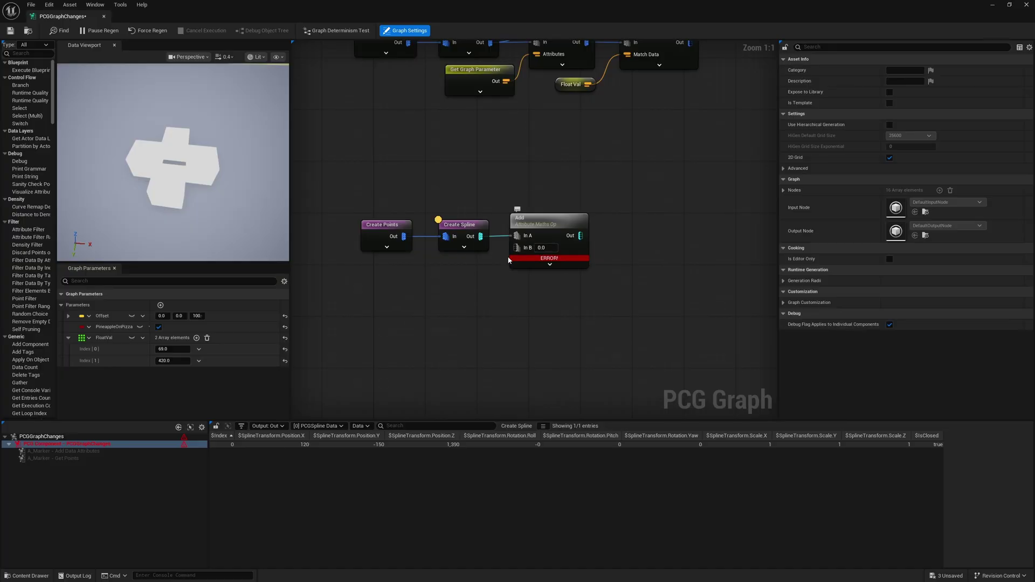
pyautogui.rightClick(521, 247)
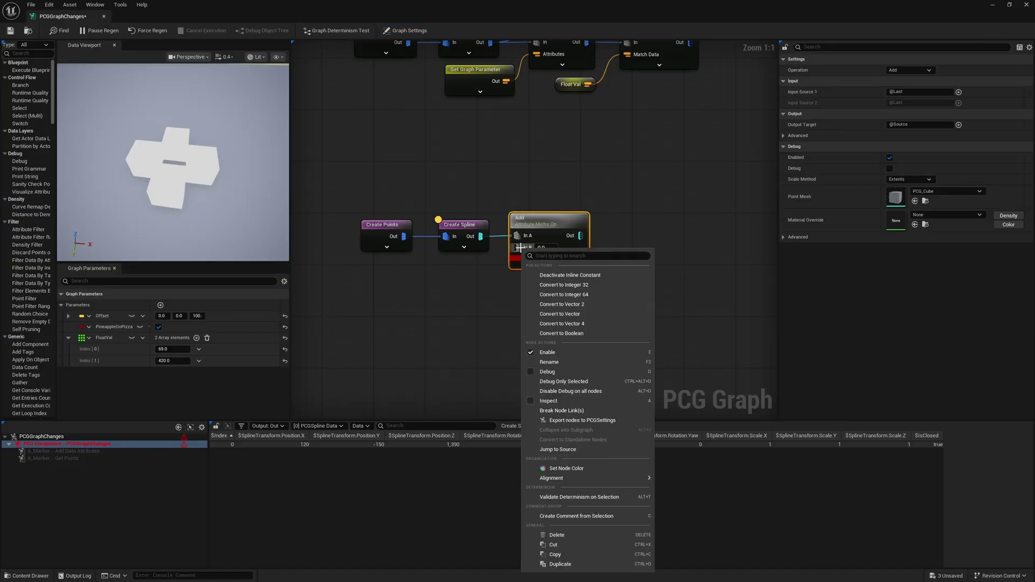
pyautogui.click(572, 316)
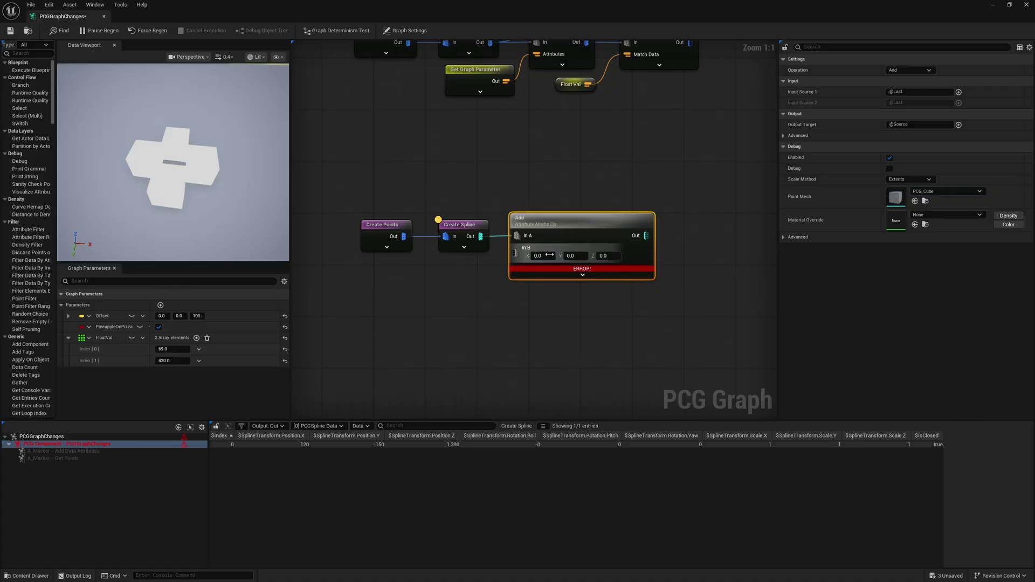
pyautogui.moveTo(546, 272)
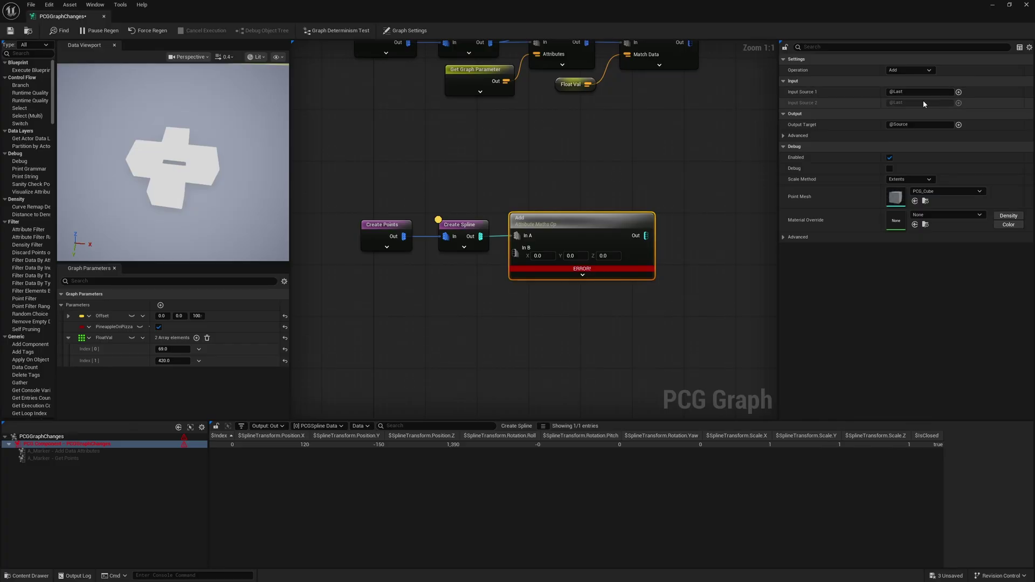
pyautogui.click(959, 92)
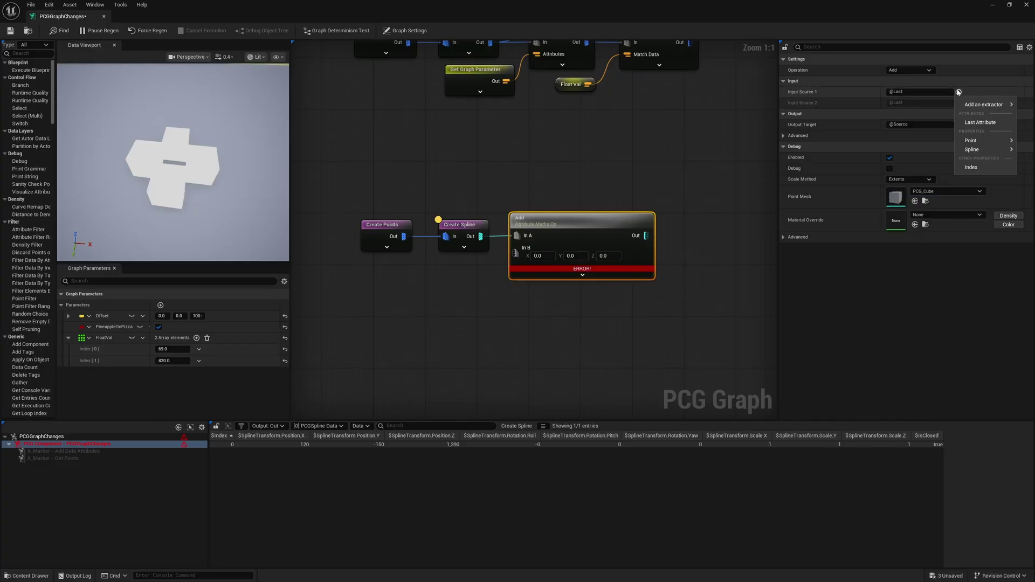
pyautogui.moveTo(973, 153)
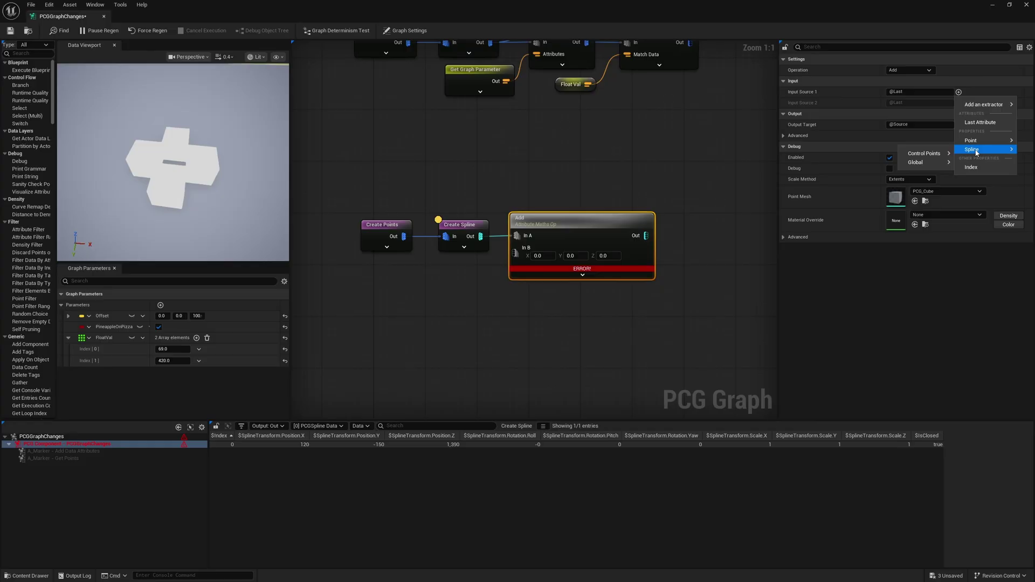
pyautogui.moveTo(942, 157)
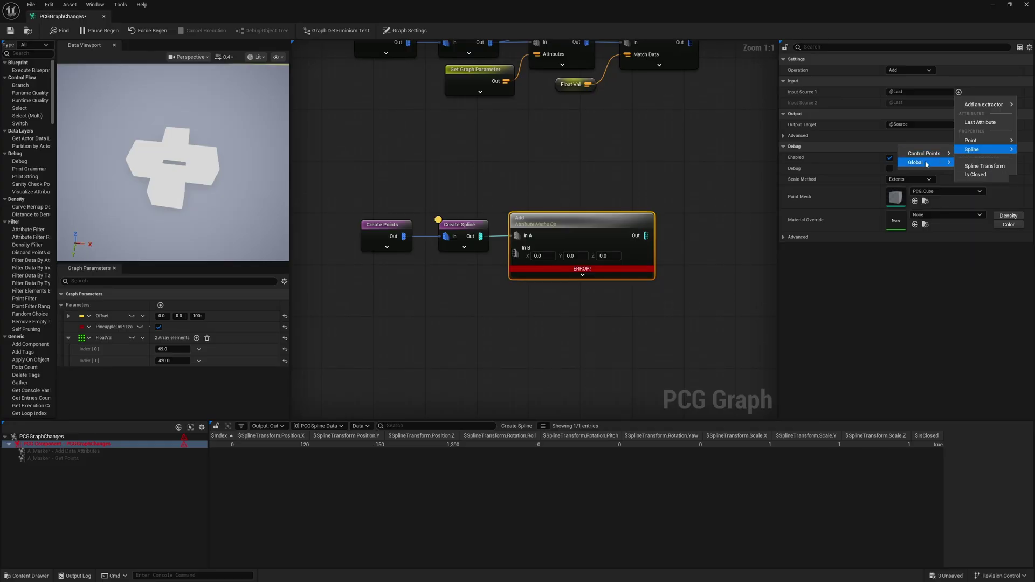
pyautogui.click(984, 166)
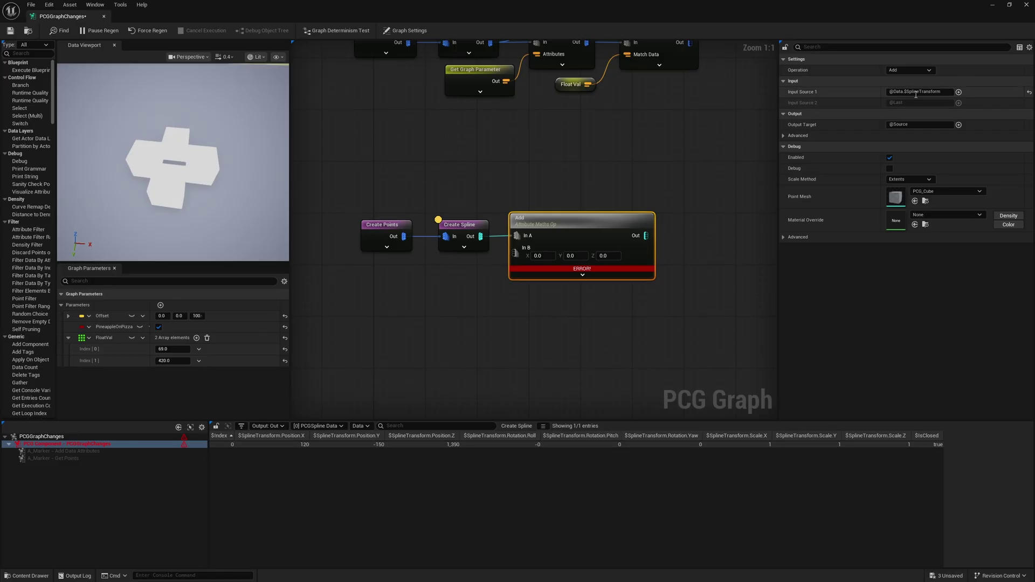
pyautogui.moveTo(944, 92)
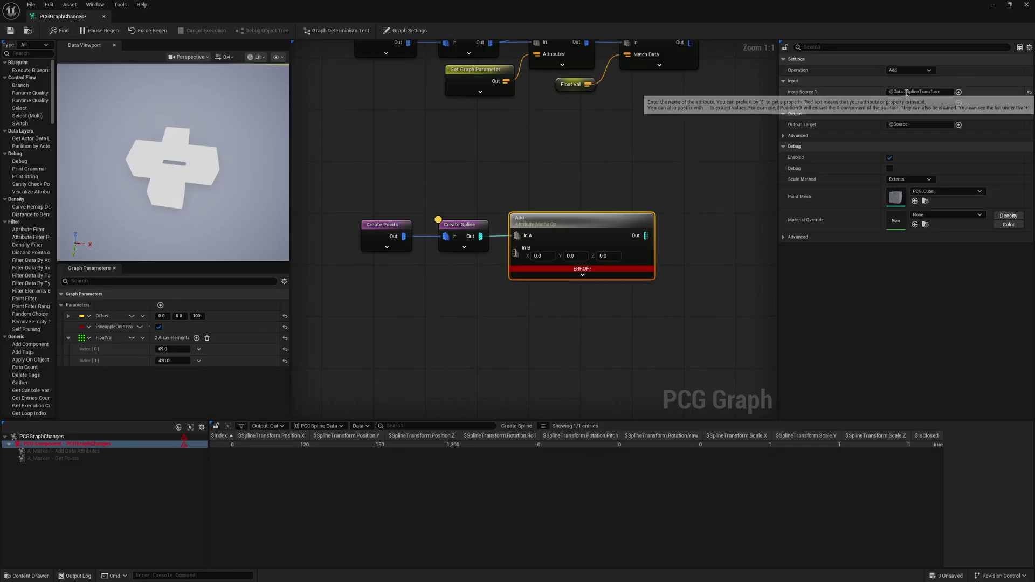
pyautogui.click(944, 91)
pyautogui.write('.Position')
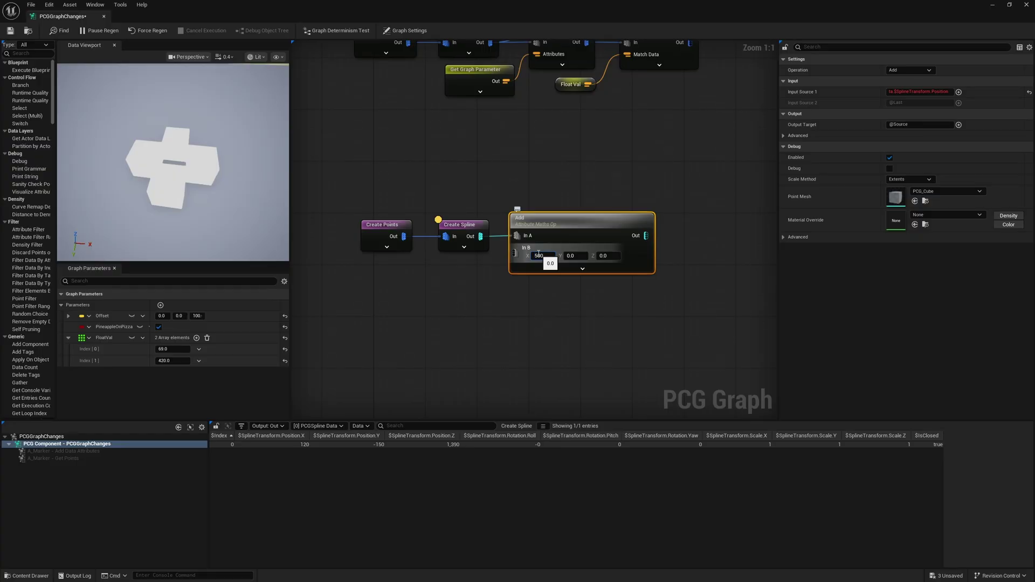
# Inspect the Add node's output and set the X component of its In B vector to 5000.
pyautogui.moveTo(594, 178); pyautogui.dragTo(564, 243)
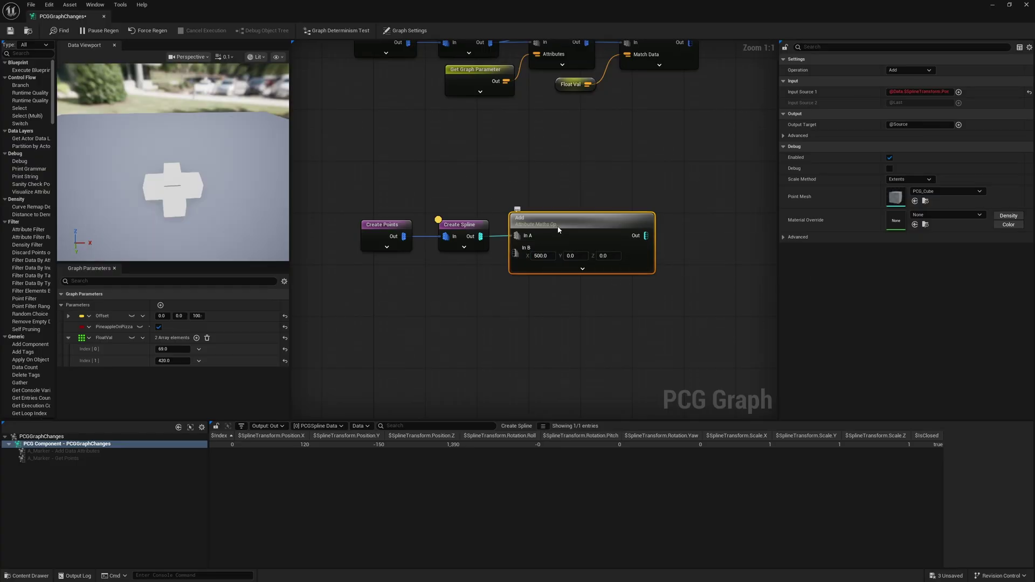
pyautogui.press('a')
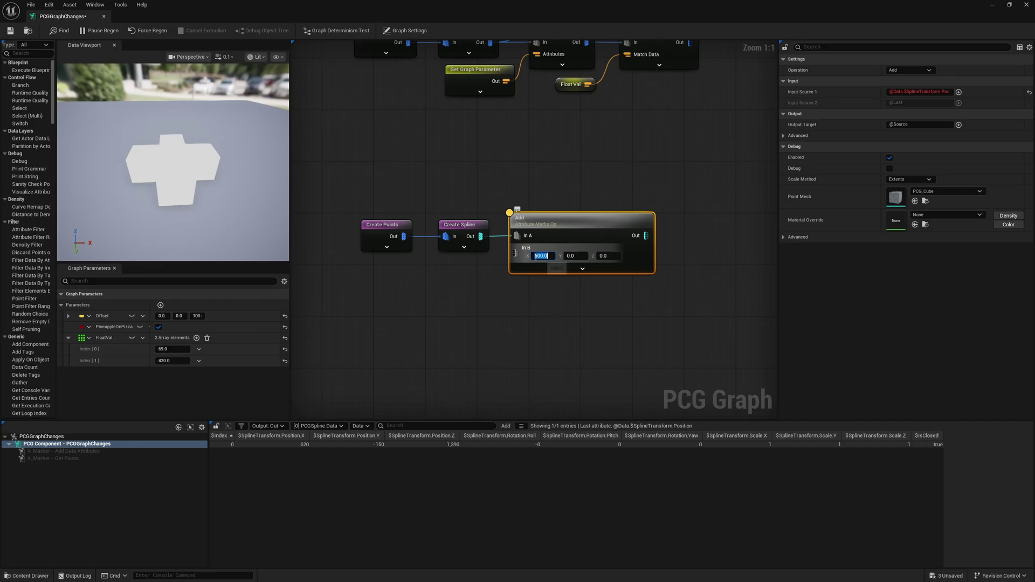
pyautogui.write('0')
pyautogui.press('Return')
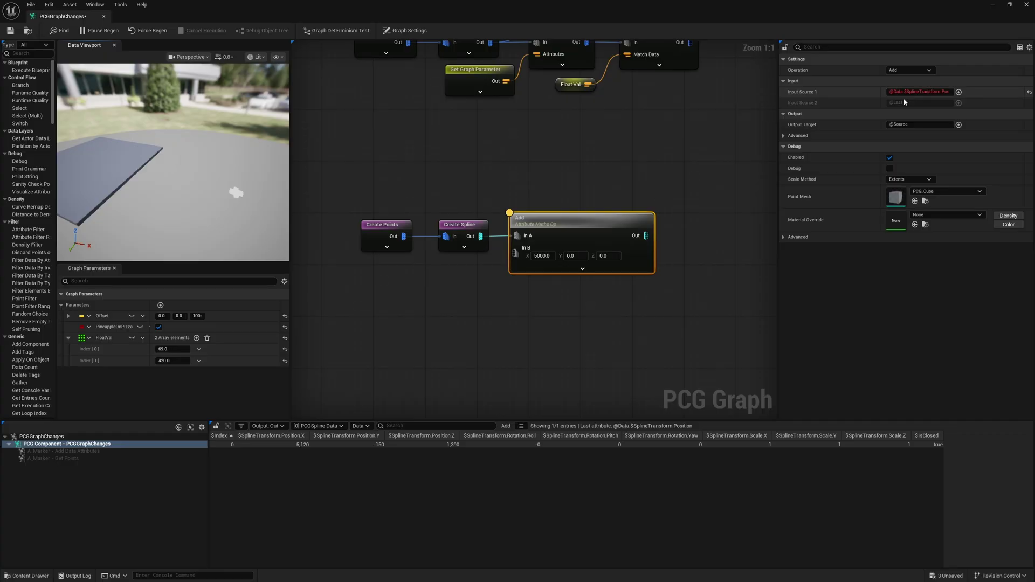
# Duplicate the Add node and connect the copy to the original Add node's output.
pyautogui.moveTo(557, 245); pyautogui.dragTo(480, 244, button='right')
pyautogui.moveTo(501, 178); pyautogui.dragTo(480, 244)
pyautogui.moveTo(681, 265); pyautogui.dragTo(559, 266, button='right')
pyautogui.hotkey('ctrl', 'd')
pyautogui.moveTo(447, 230); pyautogui.dragTo(537, 222)
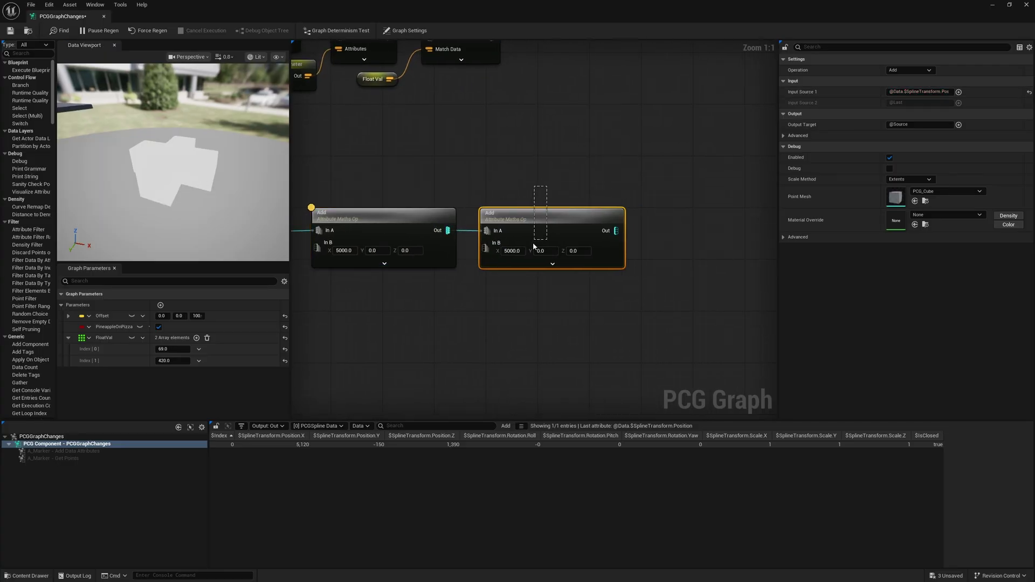
# Select the original Add node to compare it with its copy, and delete the duplicated Add node.
pyautogui.click(351, 240)
pyautogui.moveTo(350, 240); pyautogui.dragTo(419, 240, button='right')
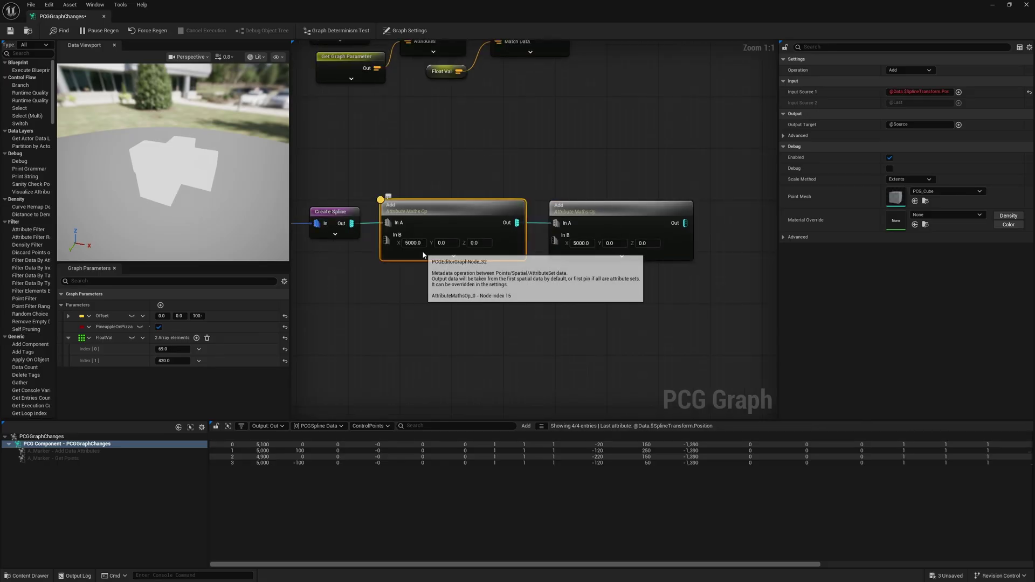
pyautogui.moveTo(600, 192); pyautogui.dragTo(587, 276)
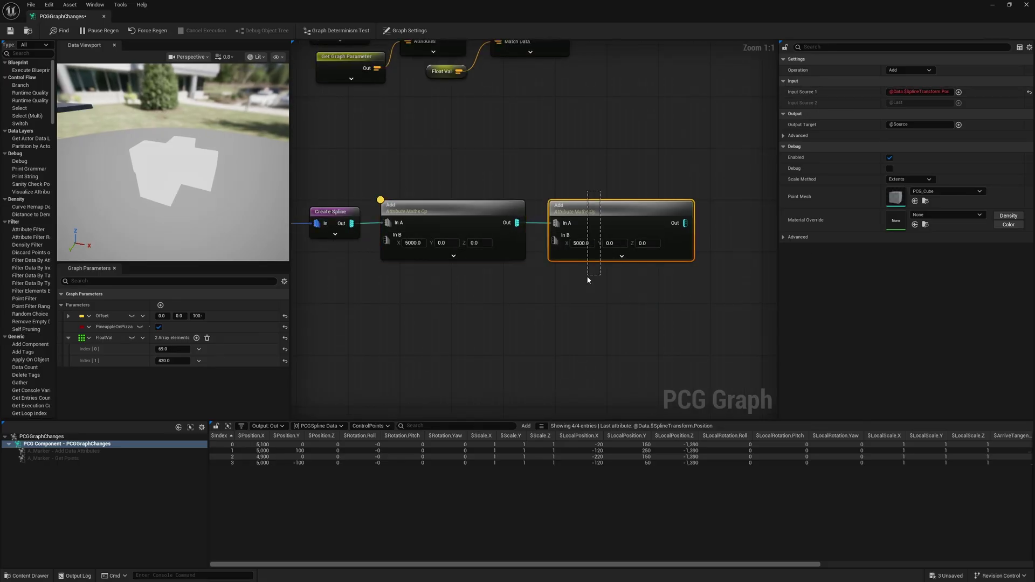
pyautogui.press('Delete')
# Switch the Add node's attribute list from ControlPoints to the Data domain to examine the spline transform.
pyautogui.moveTo(422, 250); pyautogui.dragTo(533, 237, button='right')
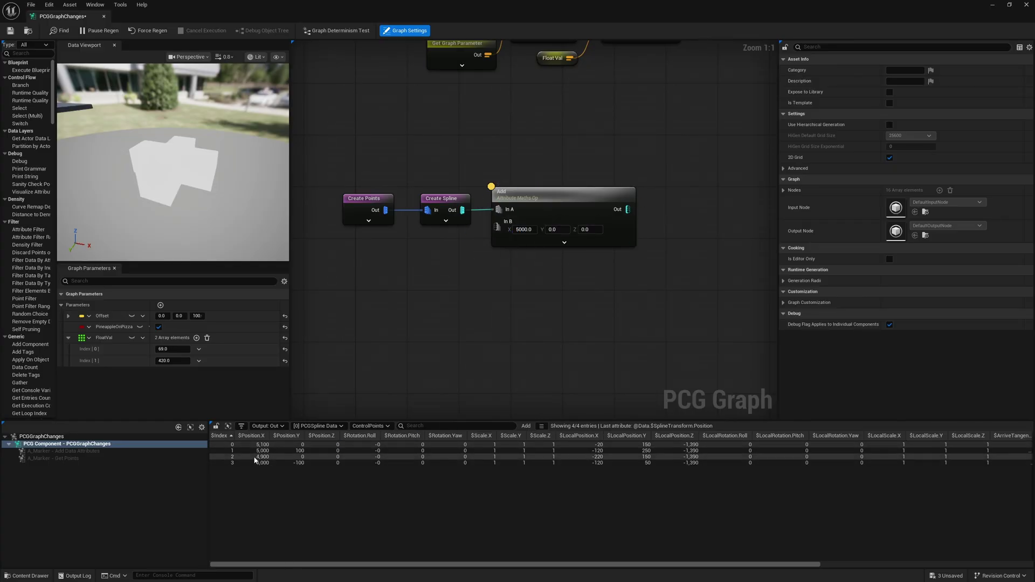
pyautogui.click(371, 426)
pyautogui.click(366, 435)
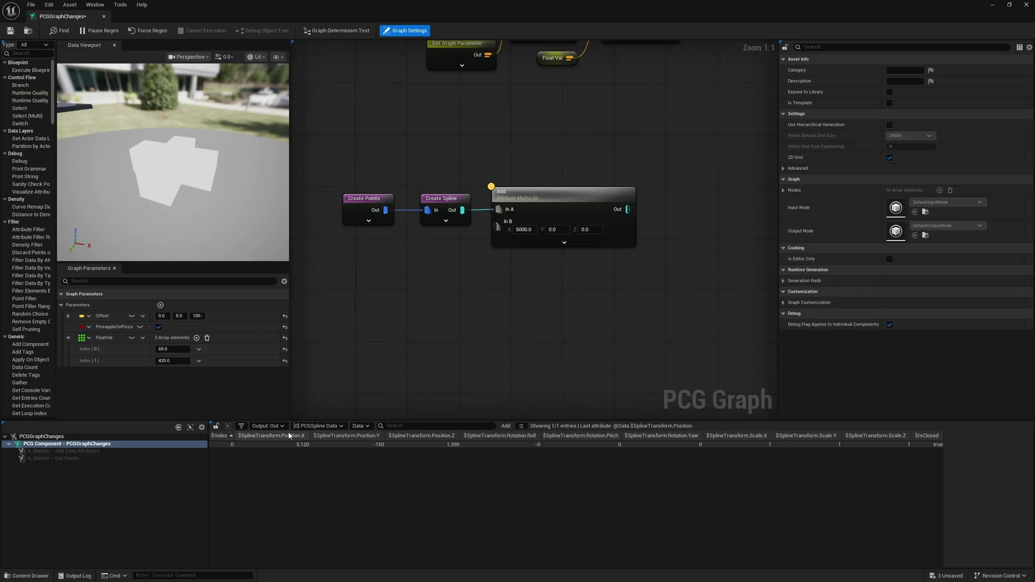